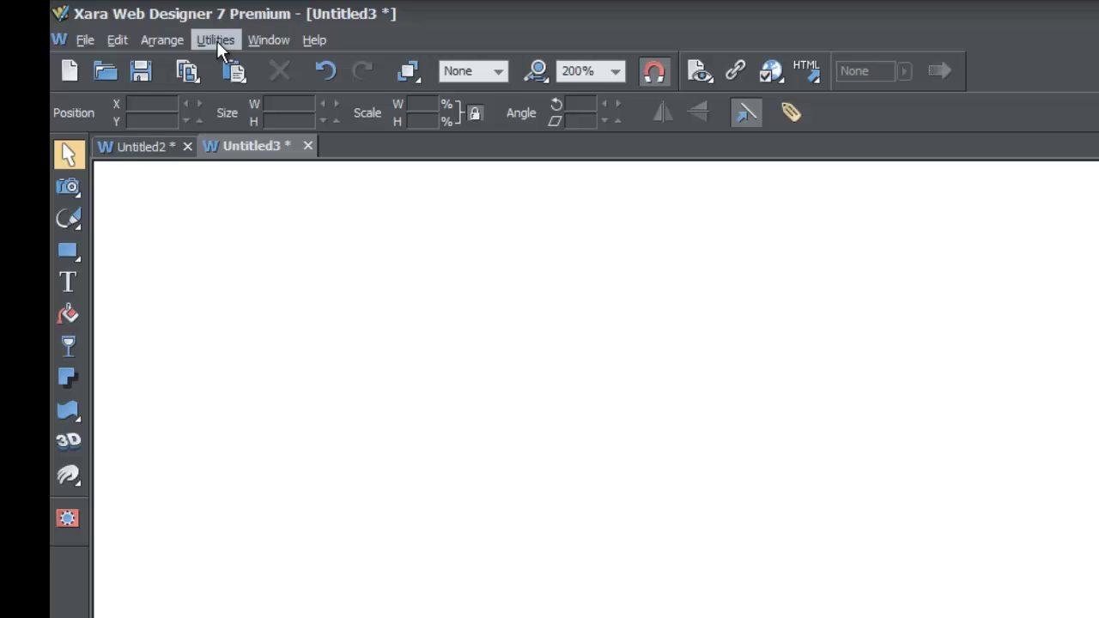
pyautogui.click(216, 41)
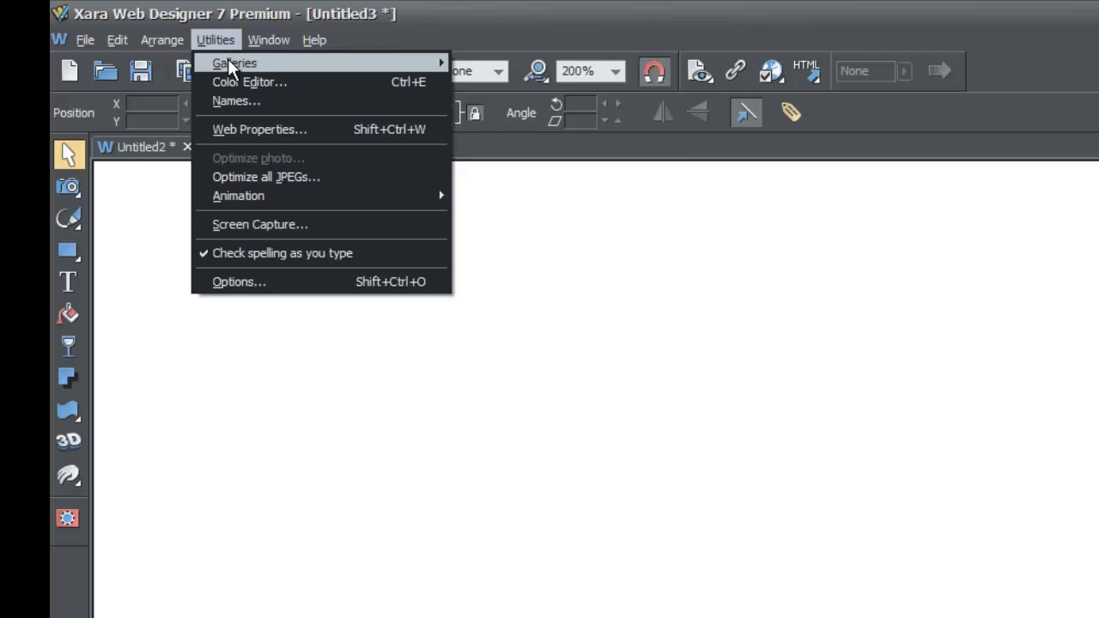
pyautogui.moveTo(268, 70)
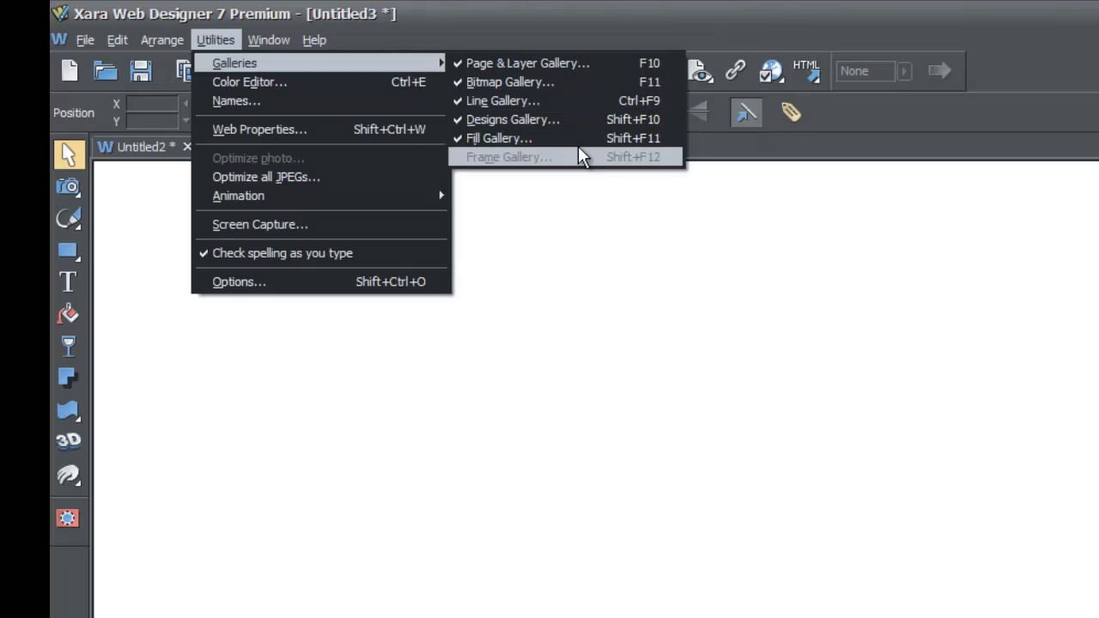
pyautogui.click(837, 419)
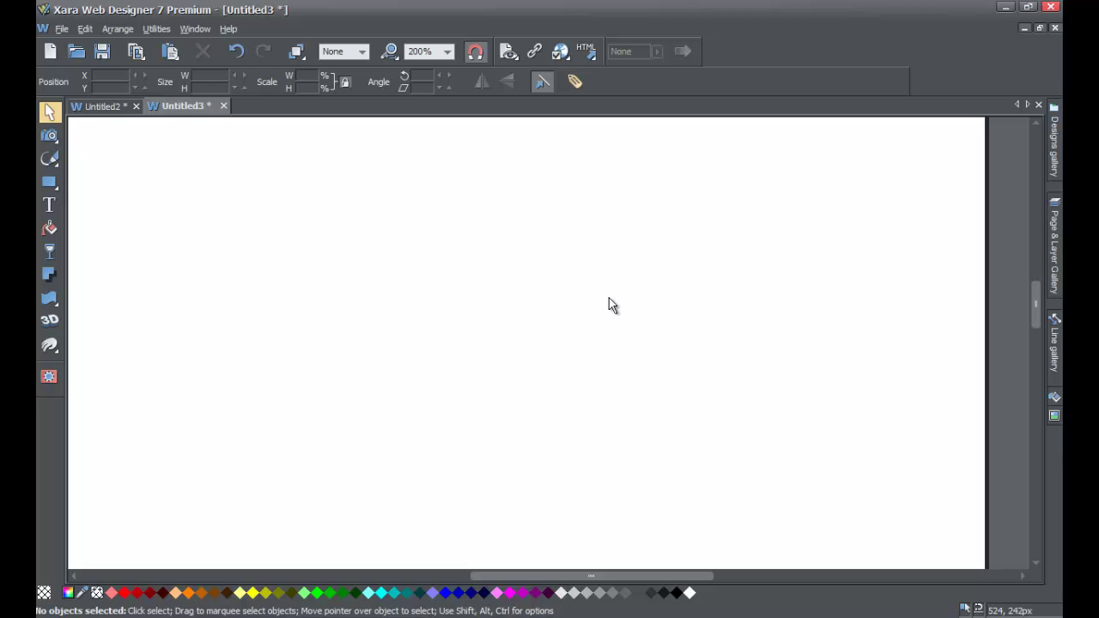
# Pin the Line gallery open and expand its Dash patterns category
pyautogui.click(1055, 363)
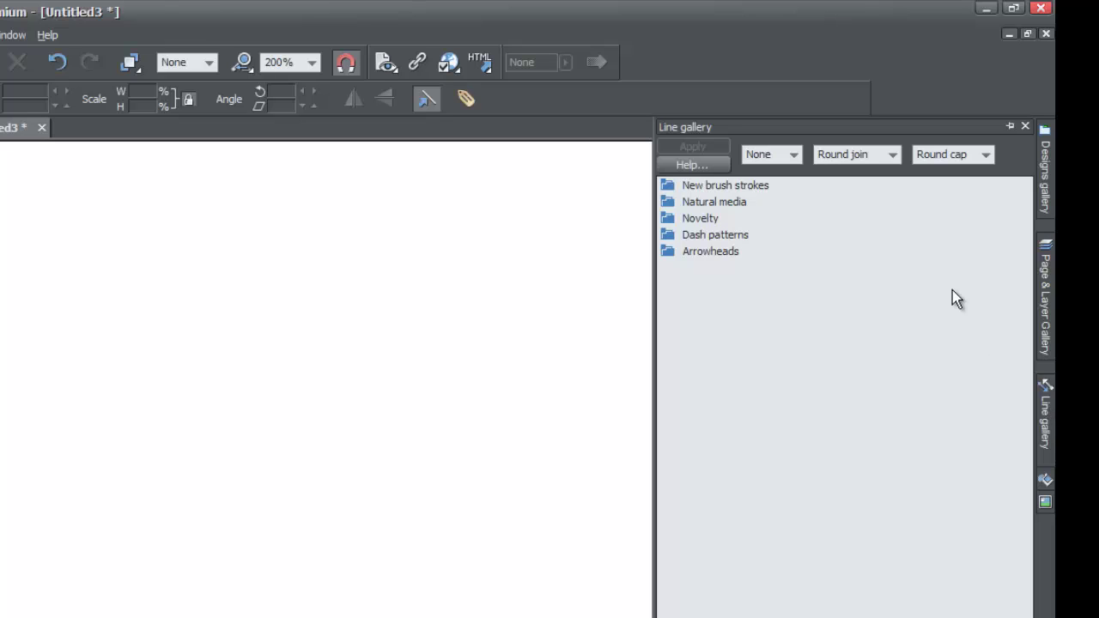
pyautogui.click(1010, 127)
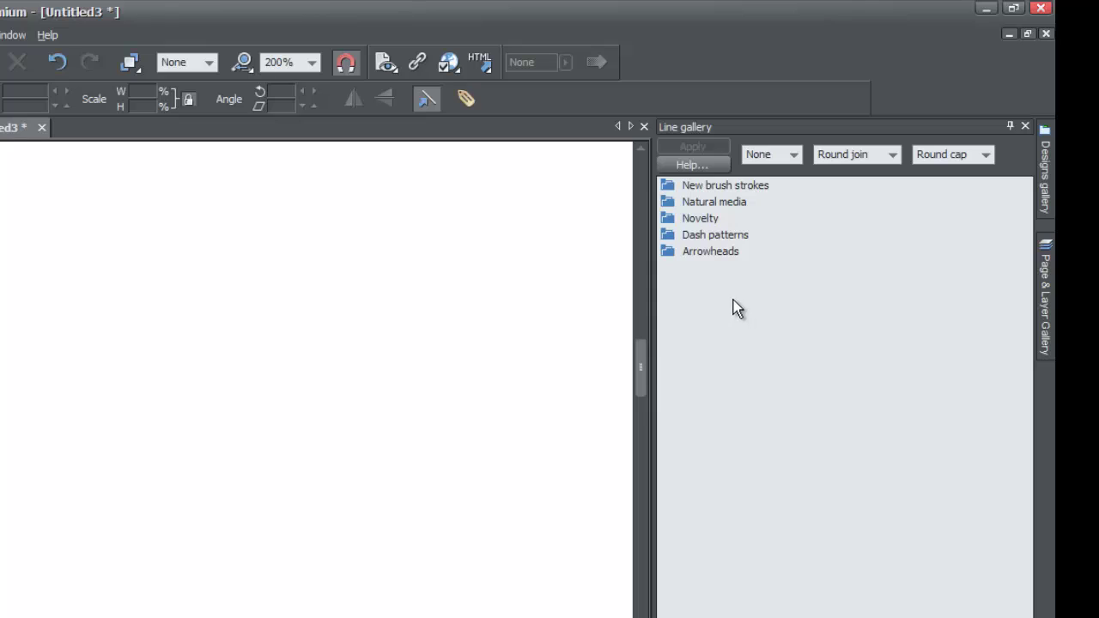
pyautogui.click(668, 252)
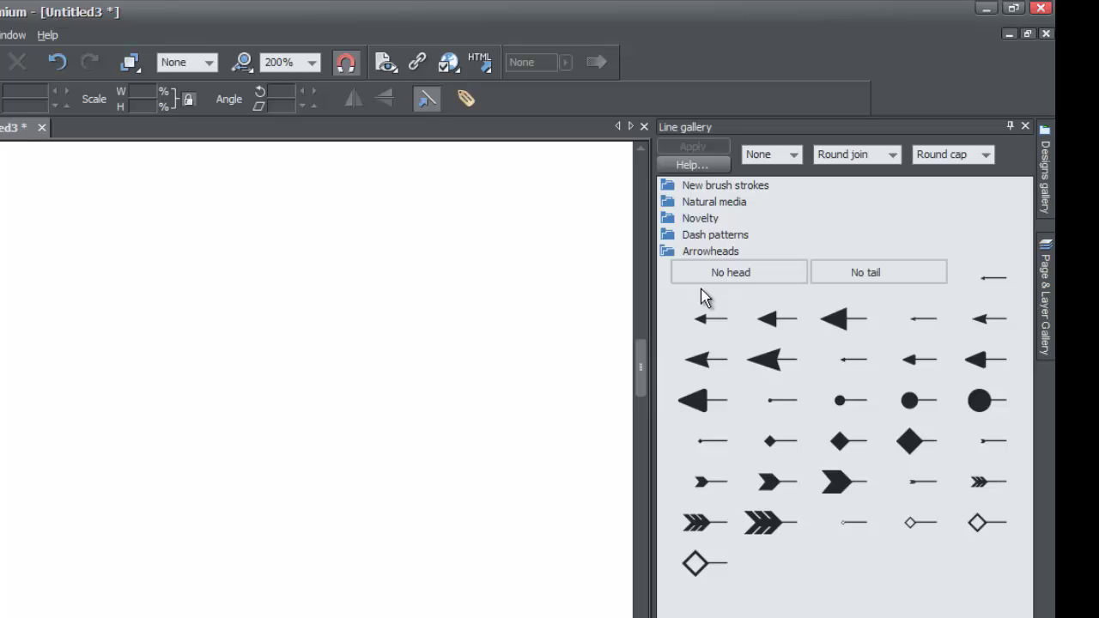
pyautogui.click(668, 254)
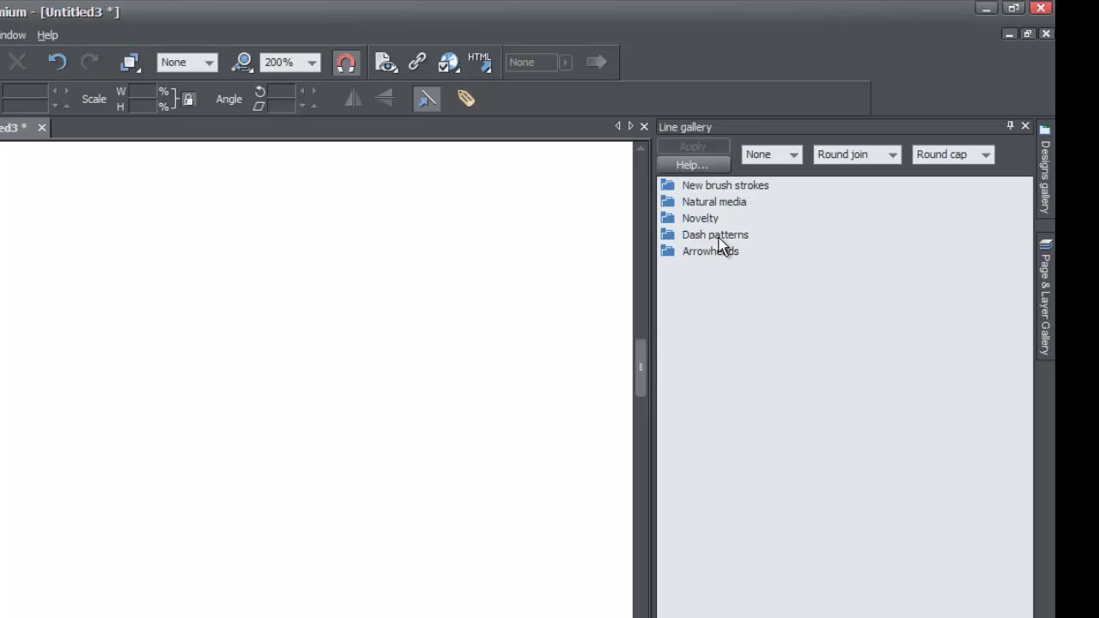
pyautogui.click(668, 237)
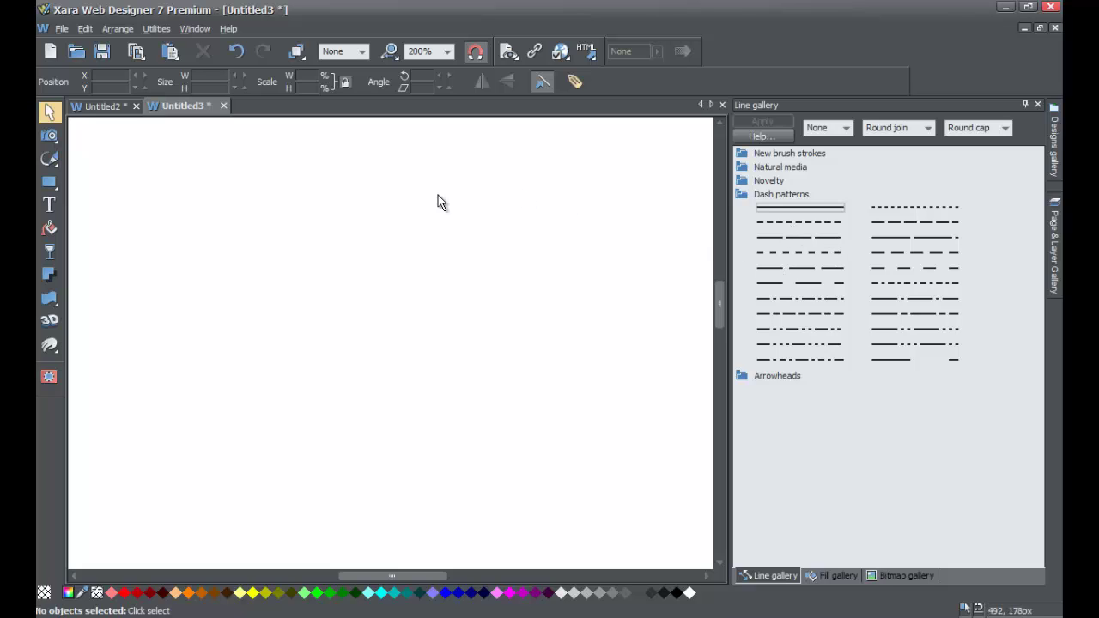
# Draw a rounded-corner rectangle about 167 by 74 px on the blank page
pyautogui.moveTo(52, 187)
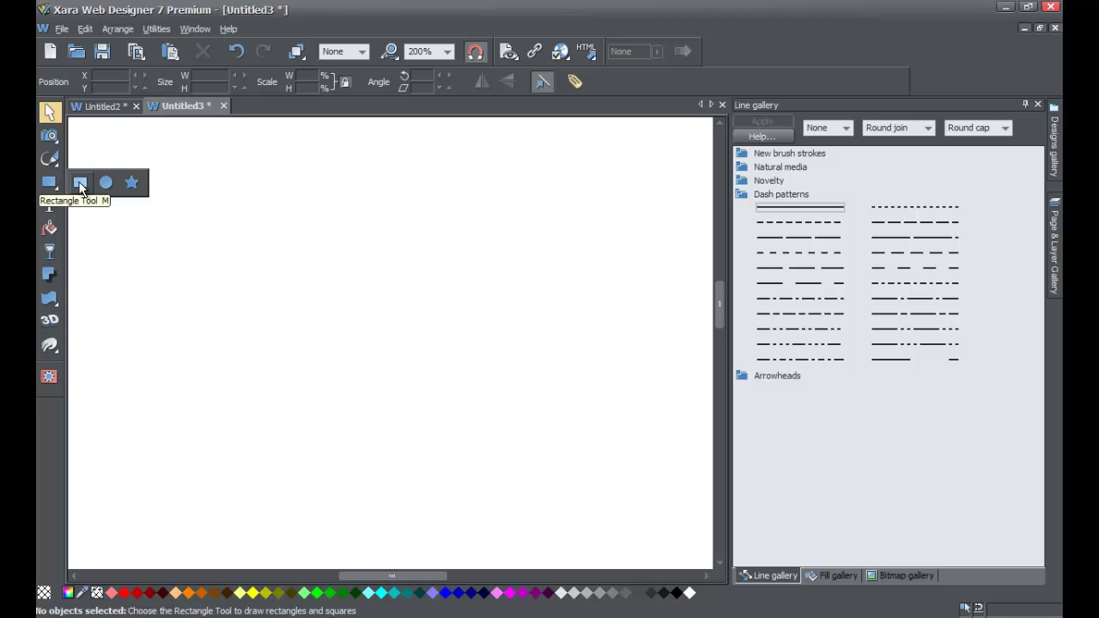
pyautogui.click(80, 183)
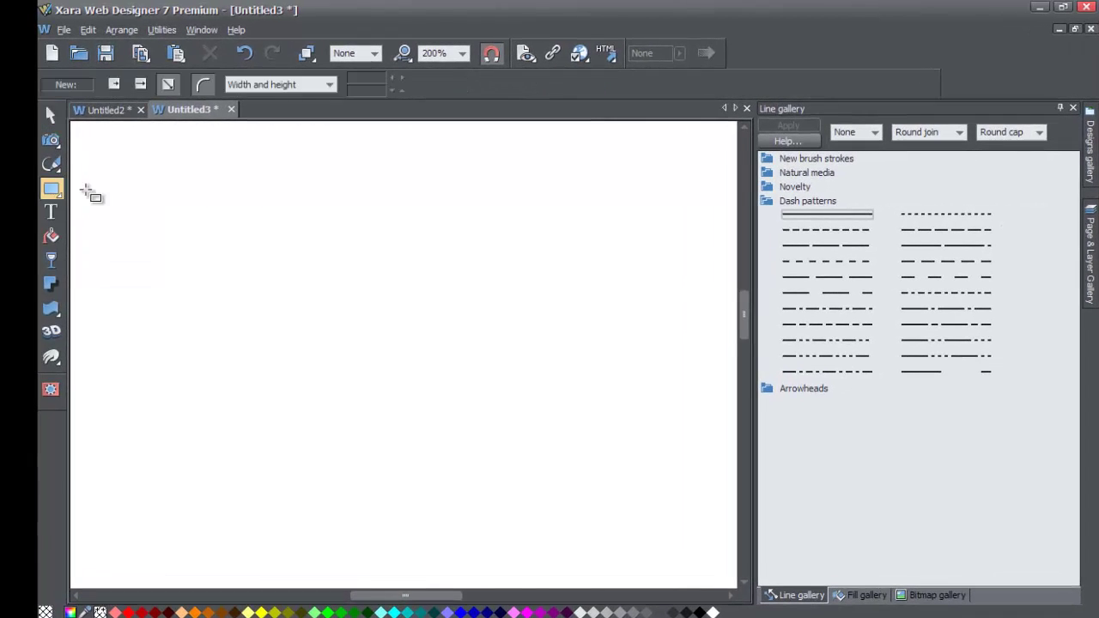
pyautogui.moveTo(60, 199)
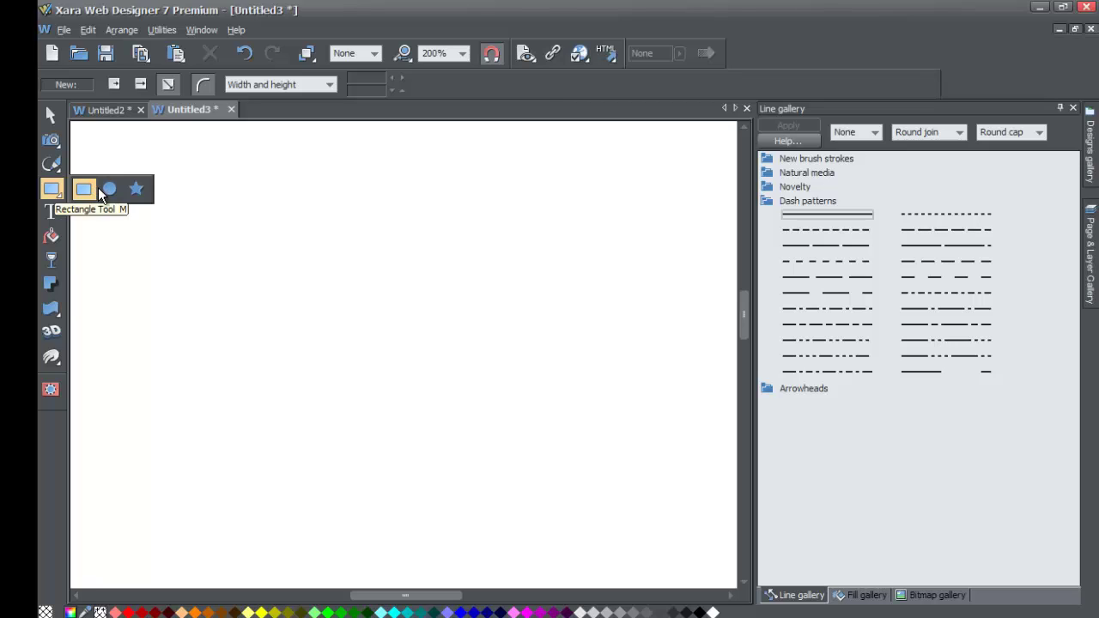
pyautogui.moveTo(178, 237); pyautogui.dragTo(455, 359)
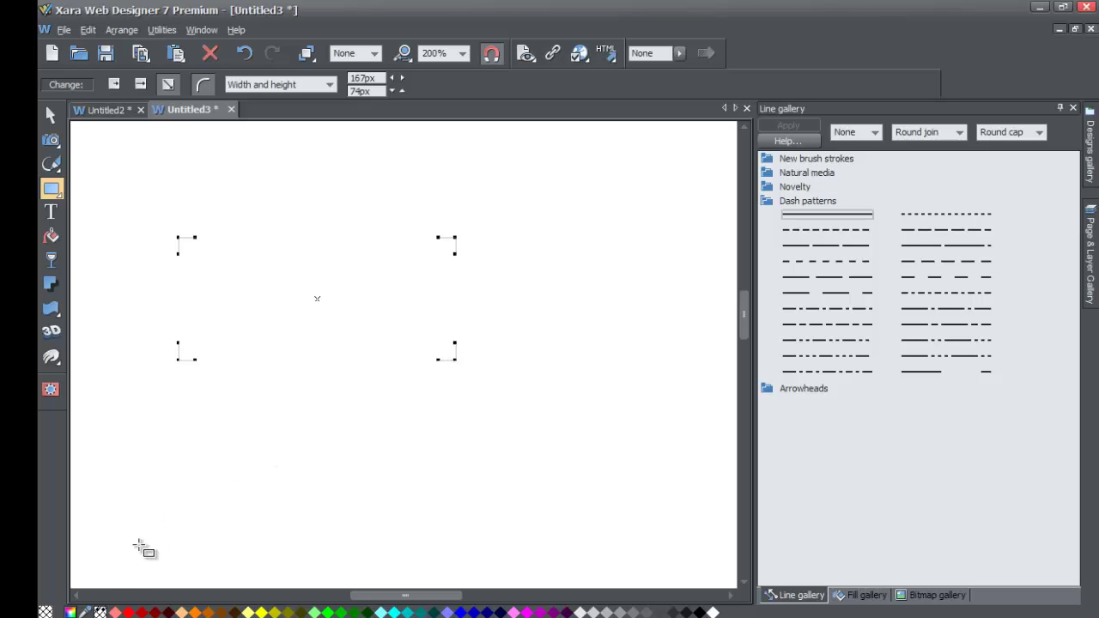
# Fill the rectangle with near-black #131313 and make its rounded corners square
pyautogui.click(71, 612)
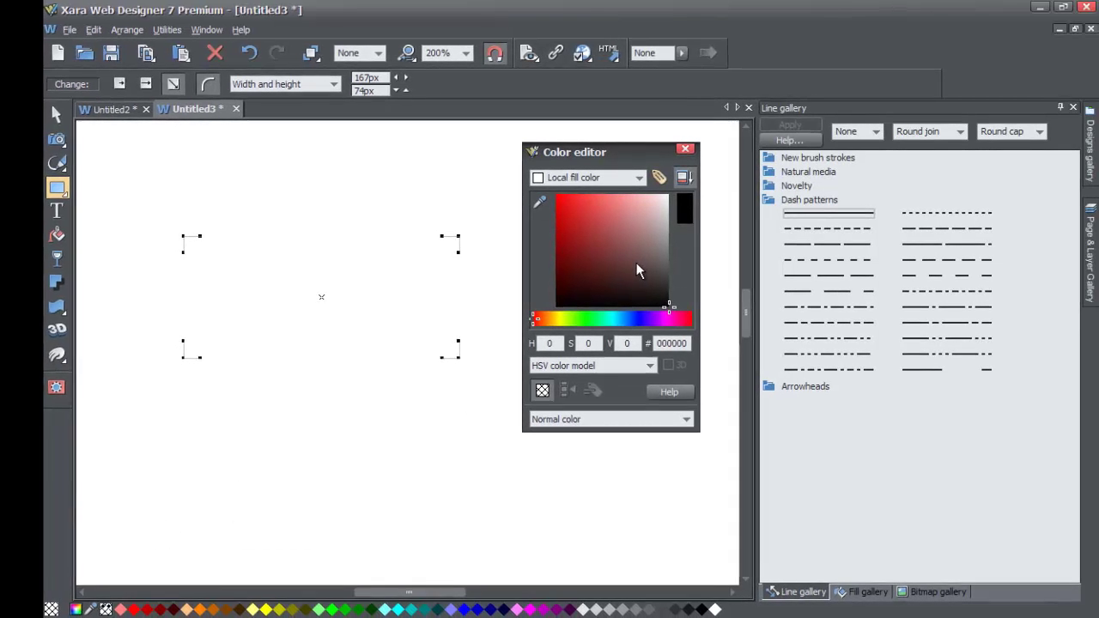
pyautogui.moveTo(622, 260); pyautogui.dragTo(672, 302)
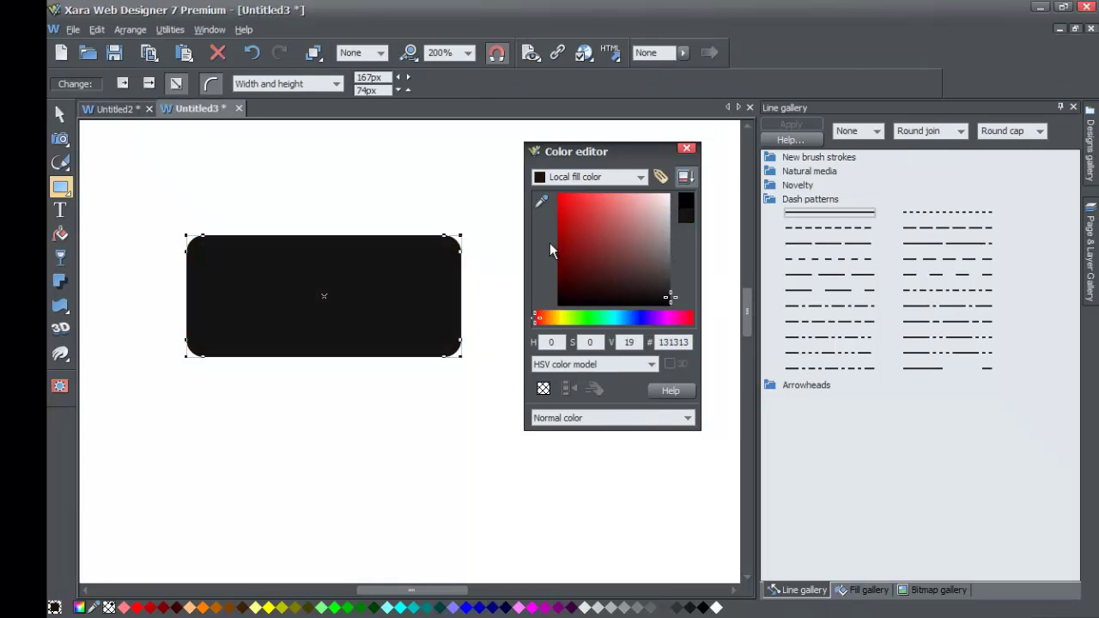
pyautogui.click(466, 260)
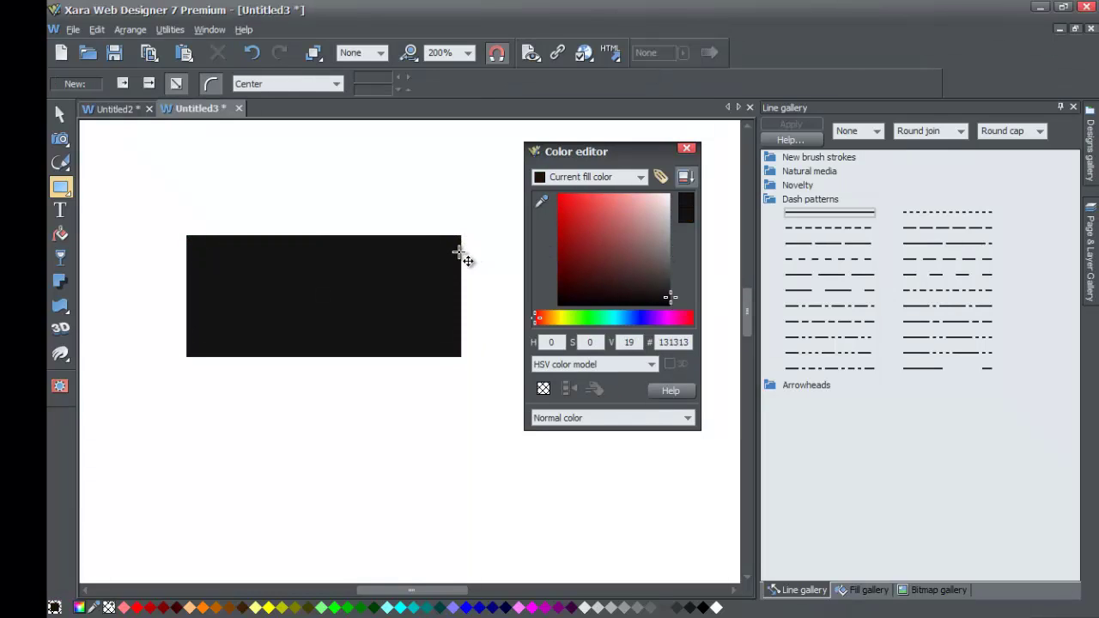
pyautogui.click(404, 273)
pyautogui.click(685, 150)
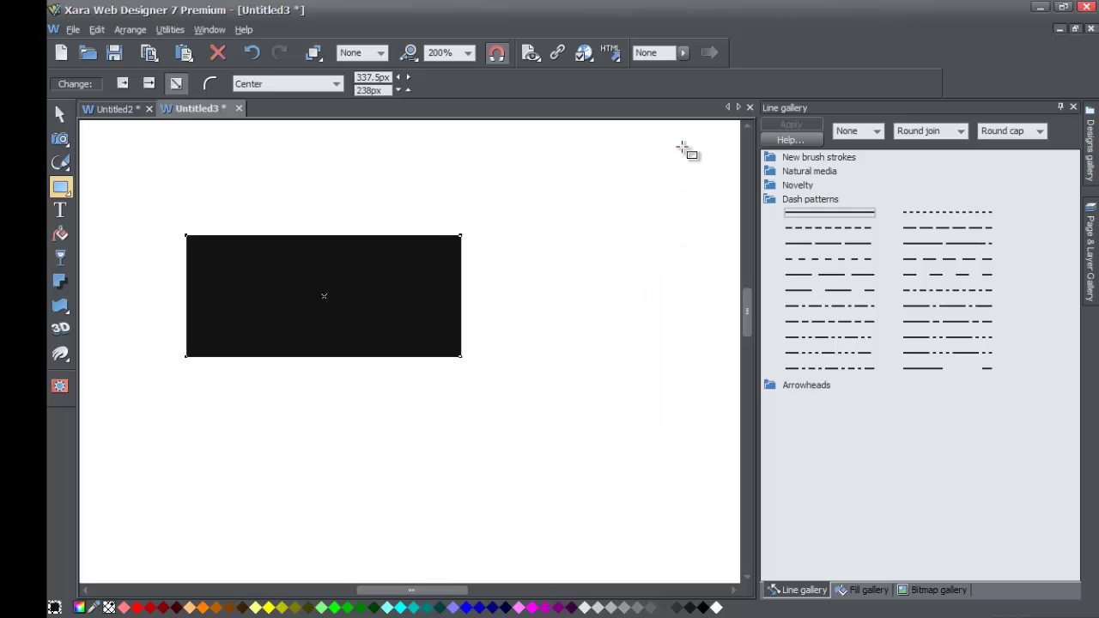
# Change the rectangle's local fill color to the dark red #ba0000
pyautogui.click(78, 607)
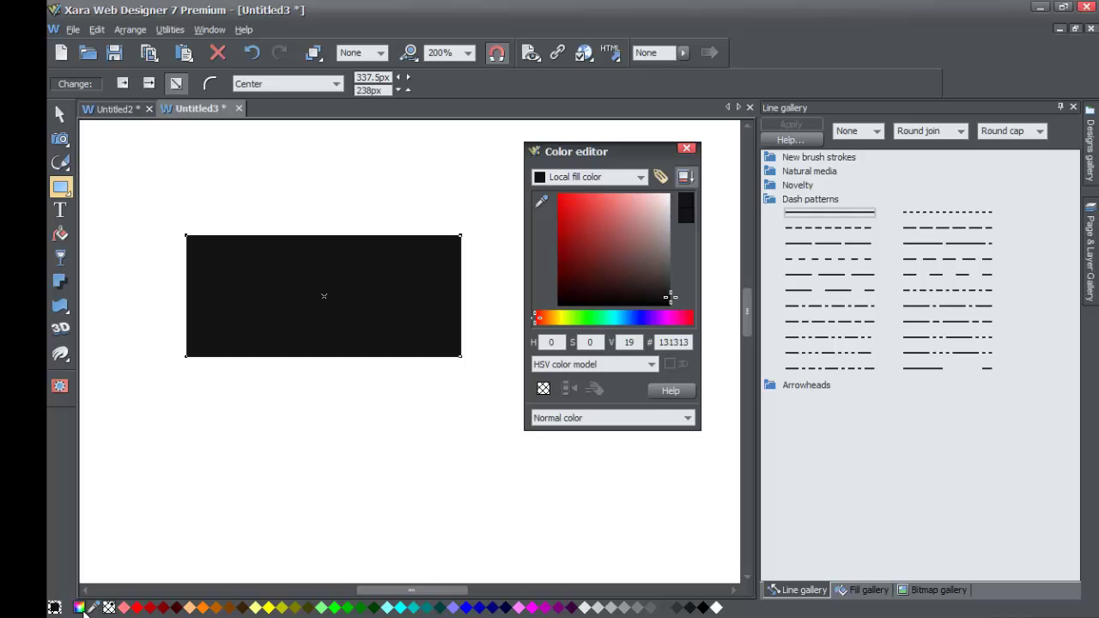
pyautogui.moveTo(602, 240)
pyautogui.mouseDown()
pyautogui.moveTo(584, 236)
pyautogui.moveTo(612, 249)
pyautogui.moveTo(573, 230)
pyautogui.moveTo(603, 258)
pyautogui.mouseUp()
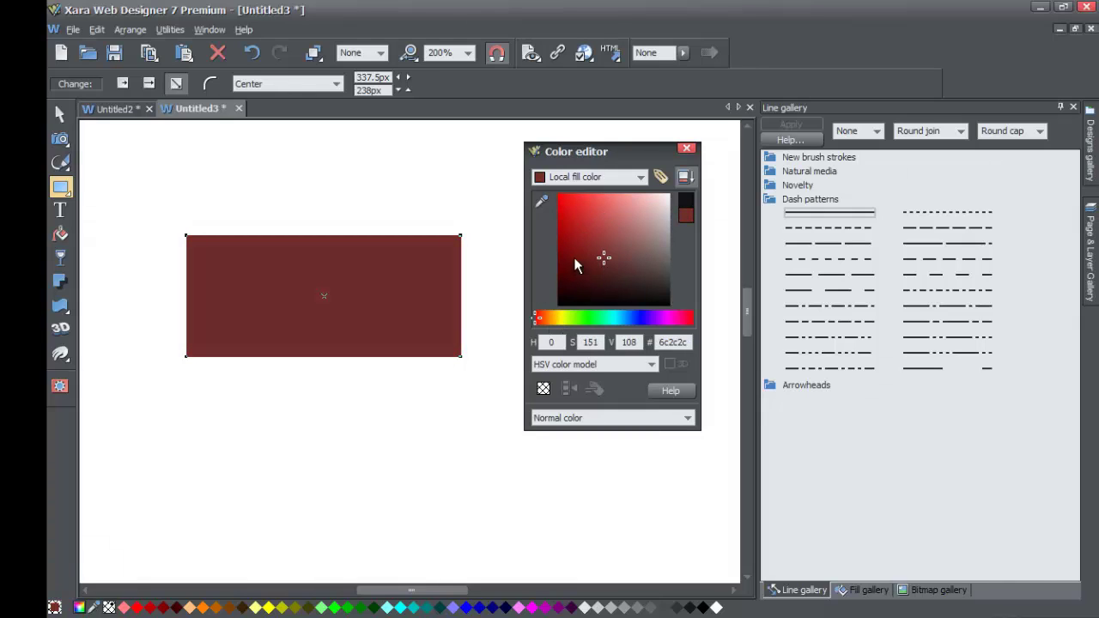
pyautogui.click(559, 232)
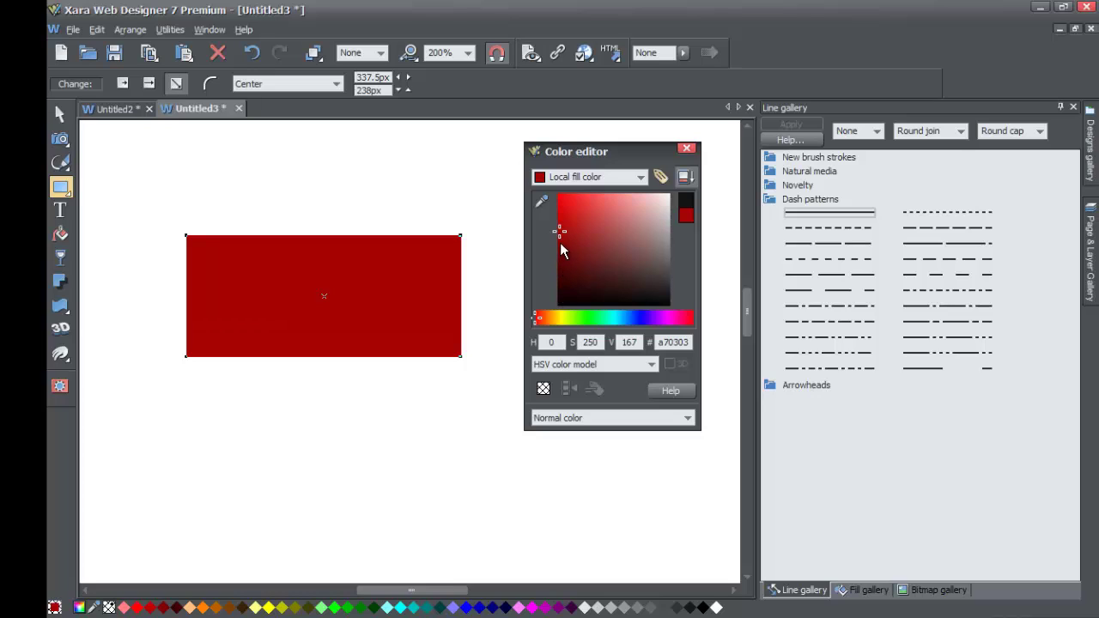
pyautogui.moveTo(561, 243); pyautogui.dragTo(551, 225)
pyautogui.moveTo(615, 146); pyautogui.dragTo(595, 140)
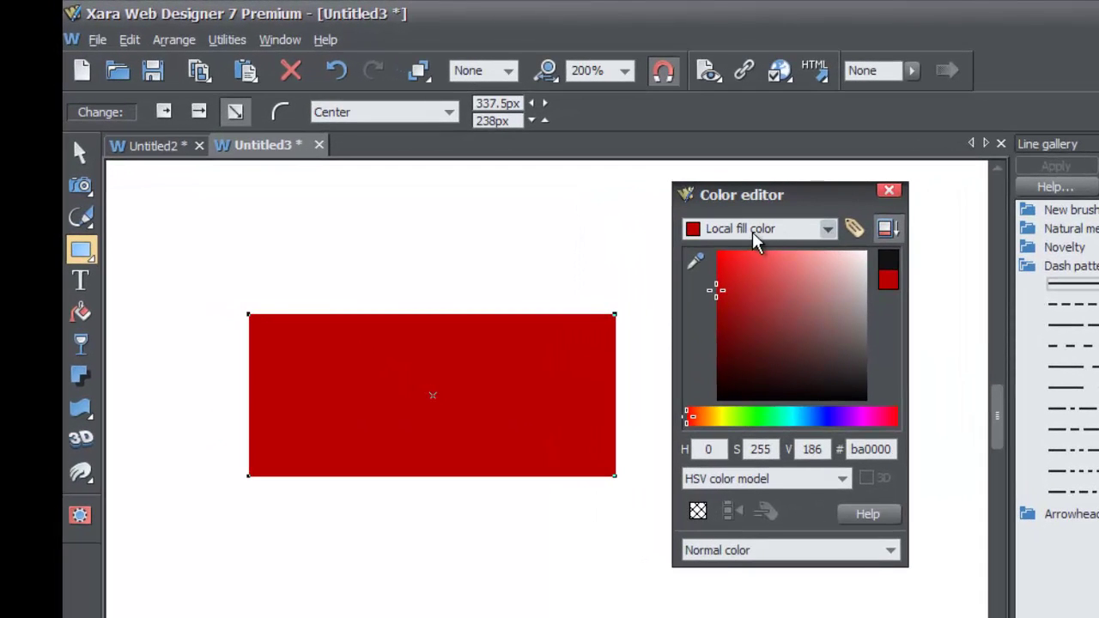
# Set the rectangle's local line color to black #000000 and close the color editor
pyautogui.click(828, 235)
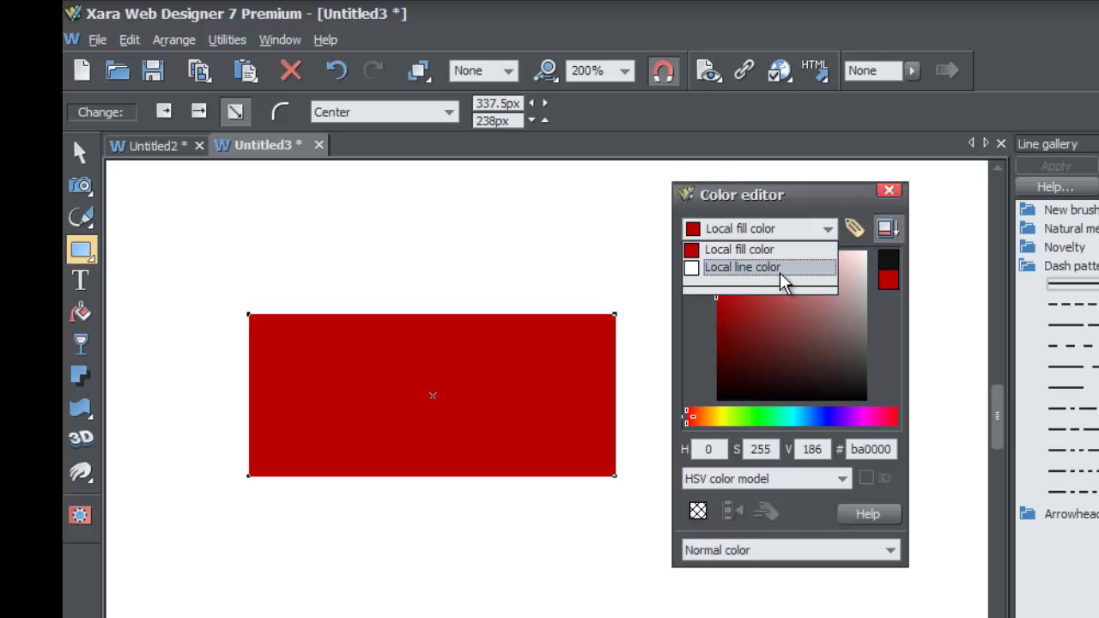
pyautogui.click(742, 268)
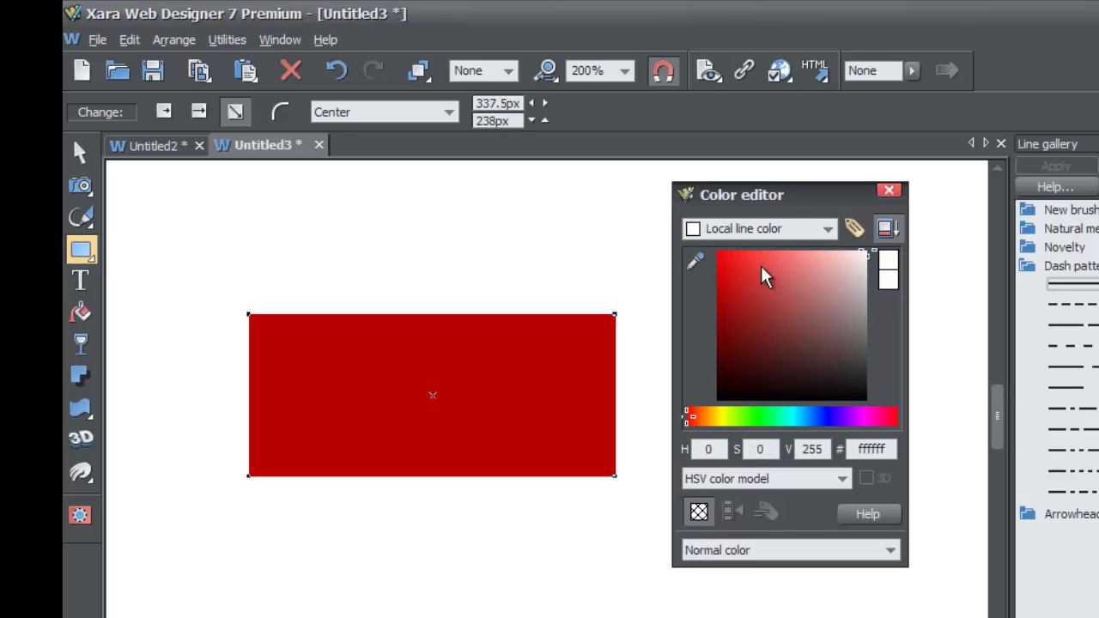
pyautogui.moveTo(794, 324); pyautogui.dragTo(880, 414)
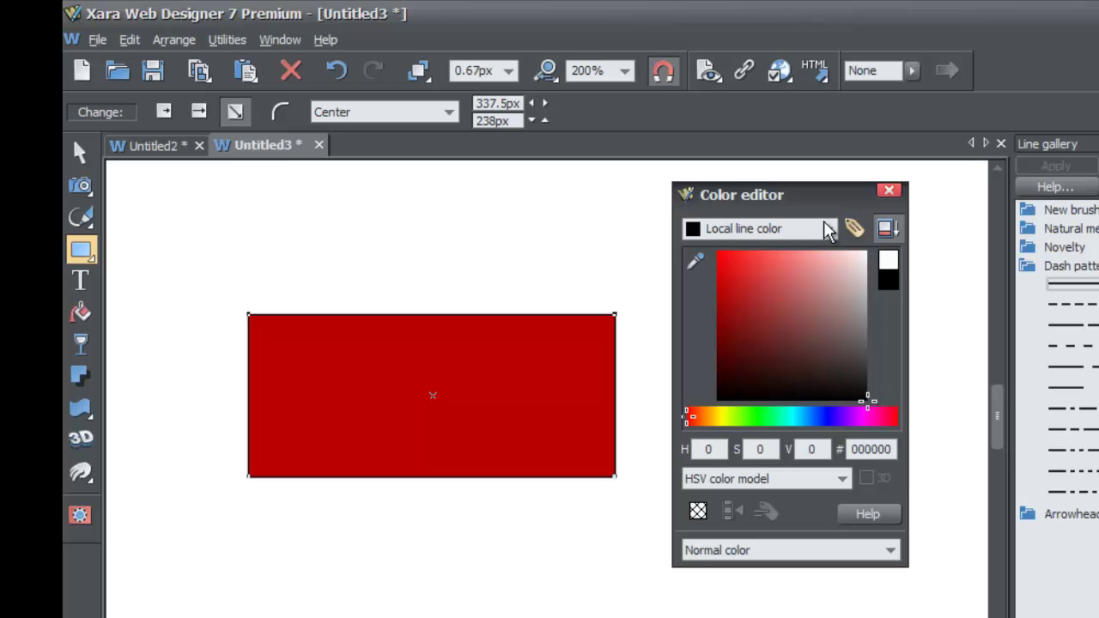
pyautogui.moveTo(807, 194); pyautogui.dragTo(810, 248)
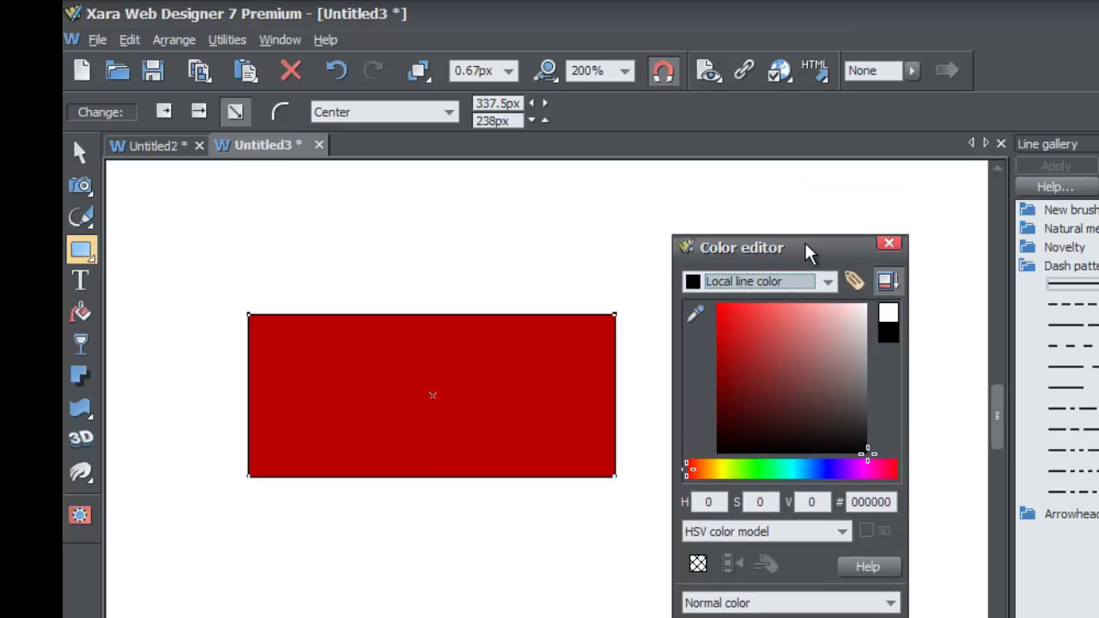
pyautogui.click(889, 244)
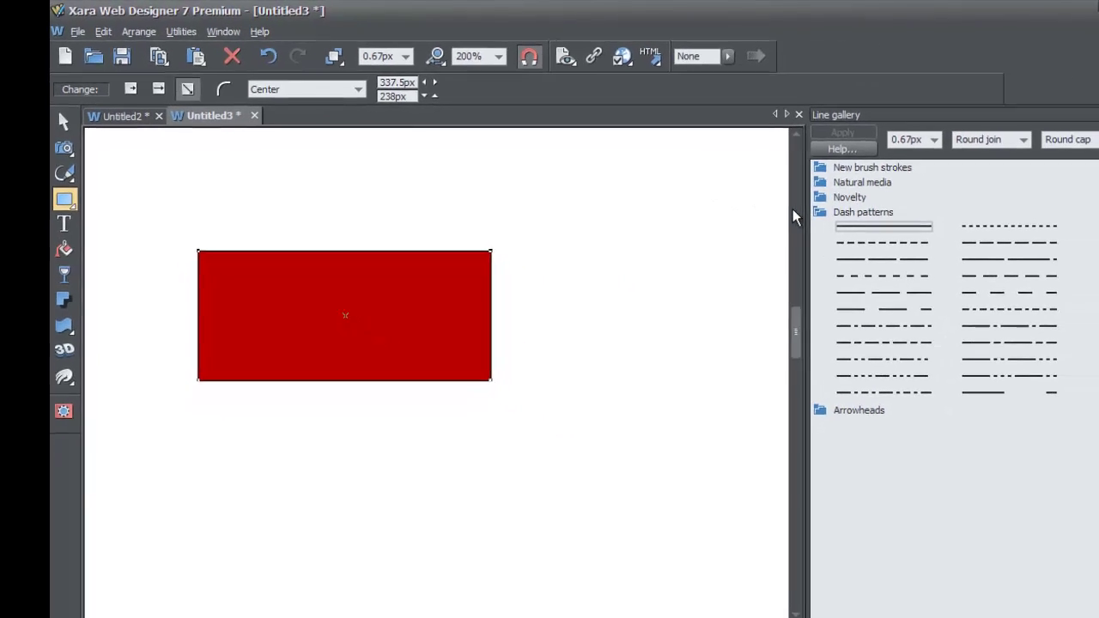
# Set the rectangle's outline width to 4px with a miter join
pyautogui.click(904, 135)
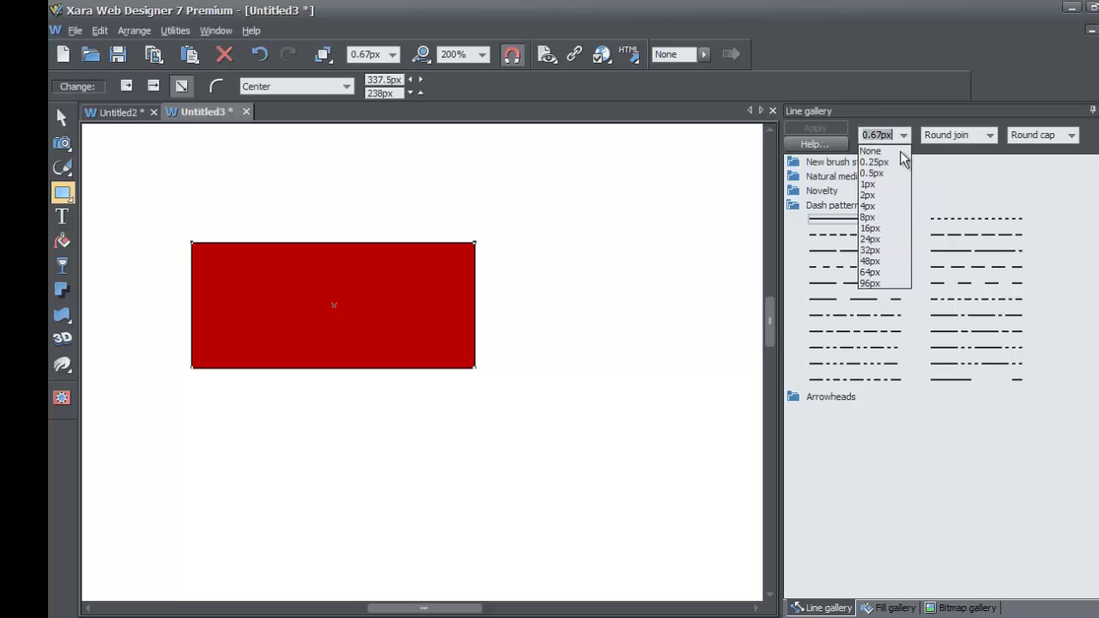
pyautogui.click(879, 207)
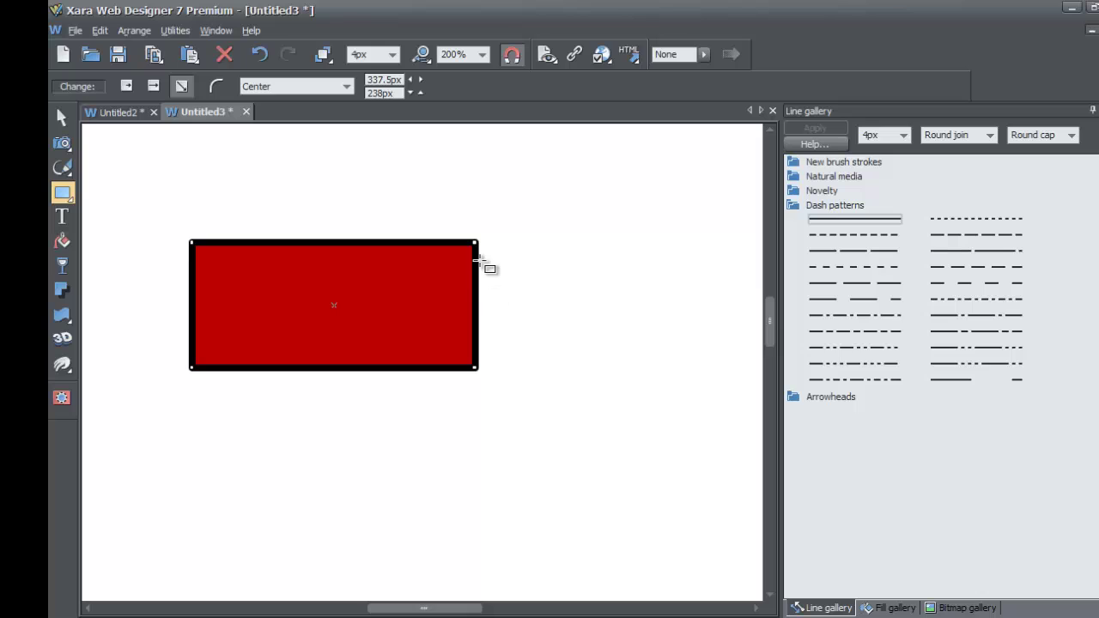
pyautogui.click(991, 136)
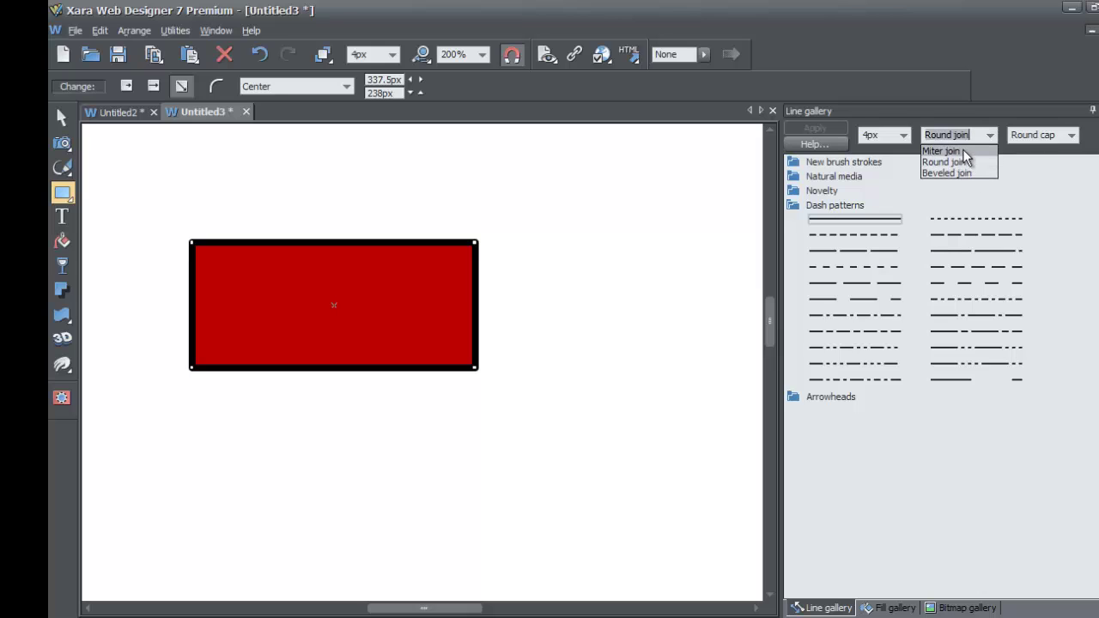
pyautogui.click(945, 151)
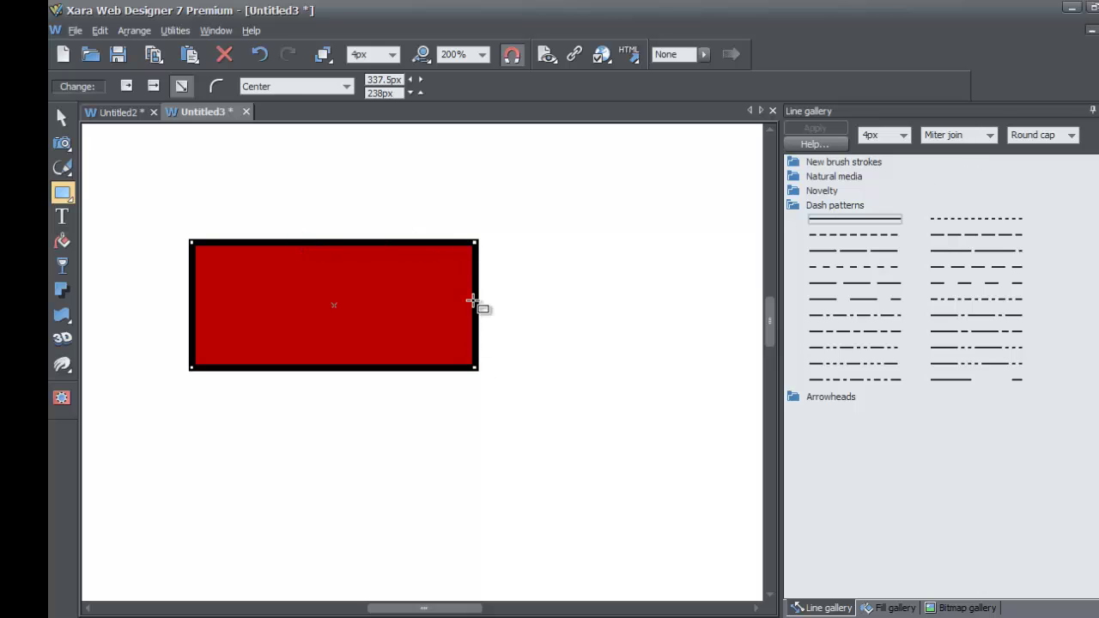
# Widen the rectangle's outline to 16px and change its corners to a round join
pyautogui.click(906, 135)
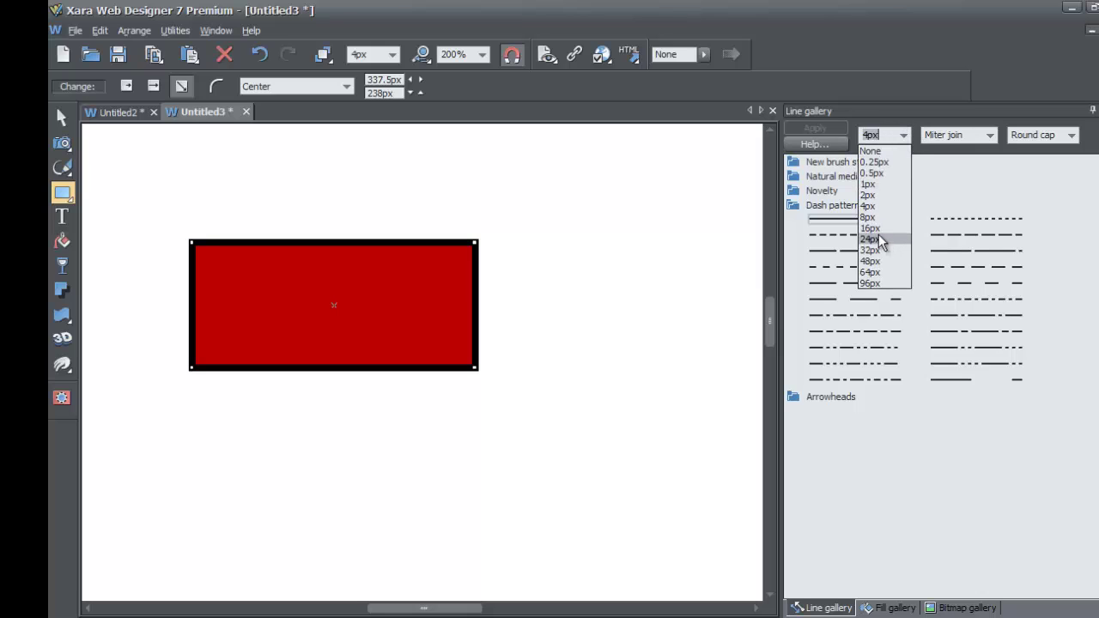
pyautogui.click(879, 229)
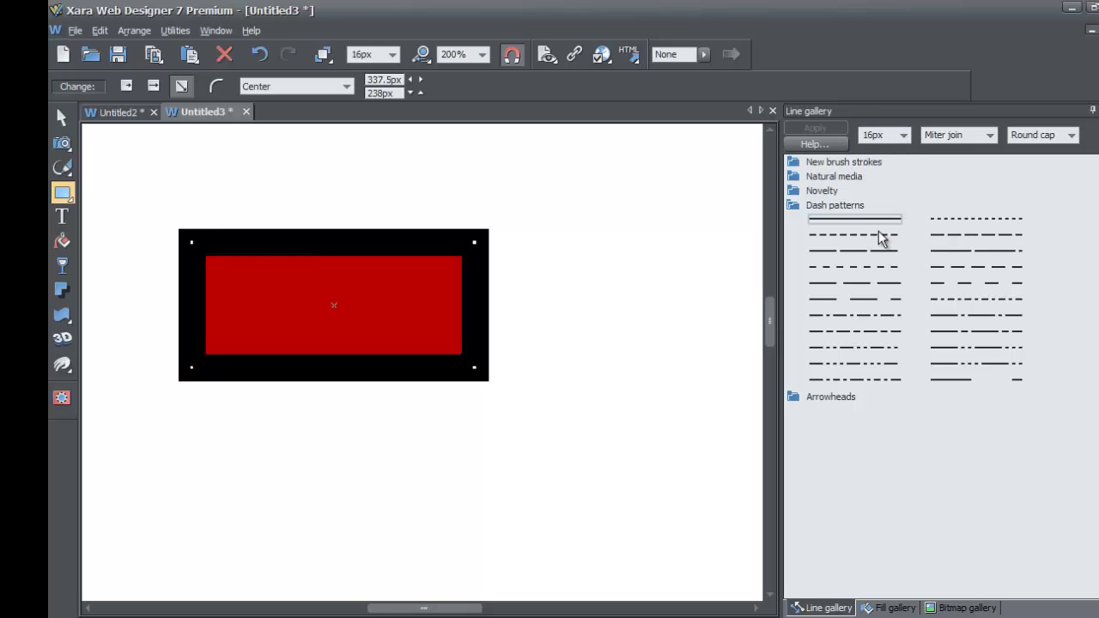
pyautogui.click(987, 139)
pyautogui.click(987, 139)
pyautogui.click(992, 135)
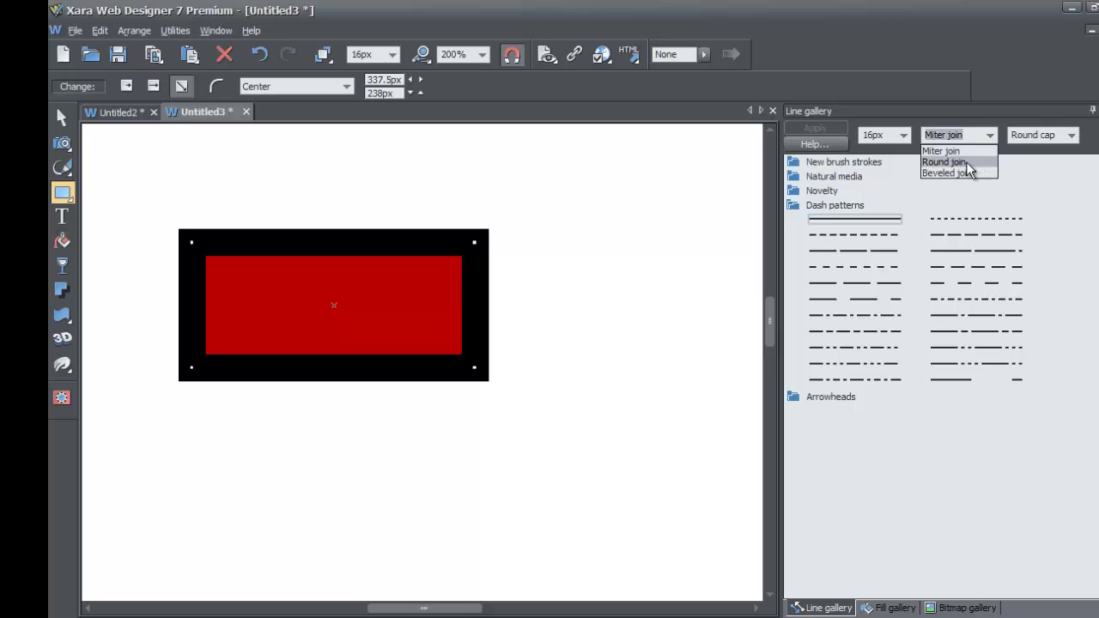
pyautogui.click(964, 165)
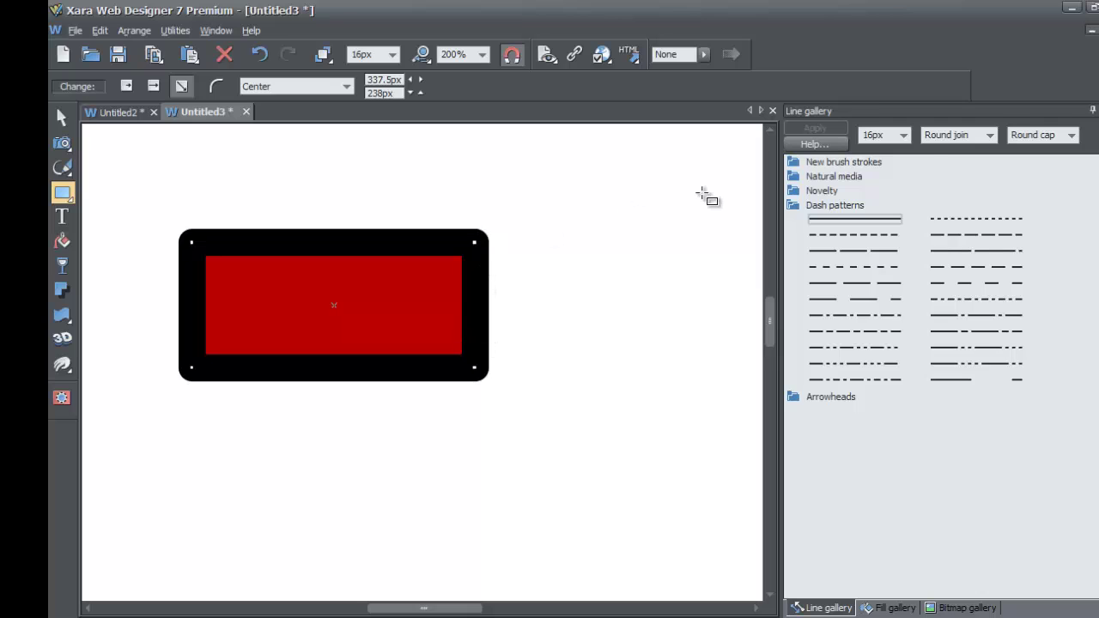
# Switch the thick outline's corners back to a miter join
pyautogui.click(990, 136)
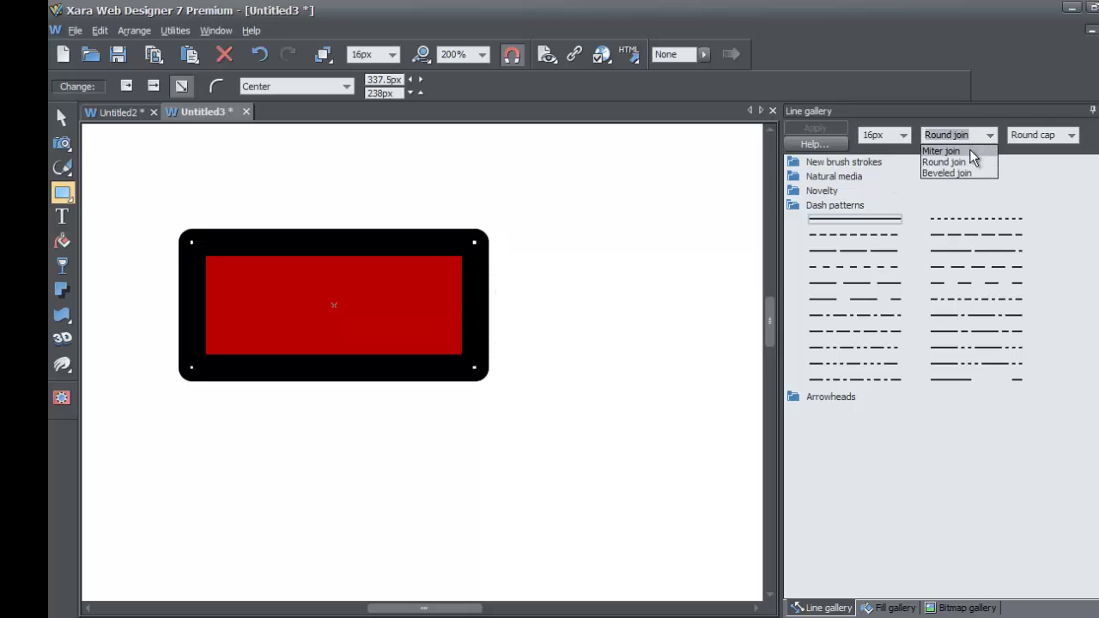
pyautogui.click(969, 150)
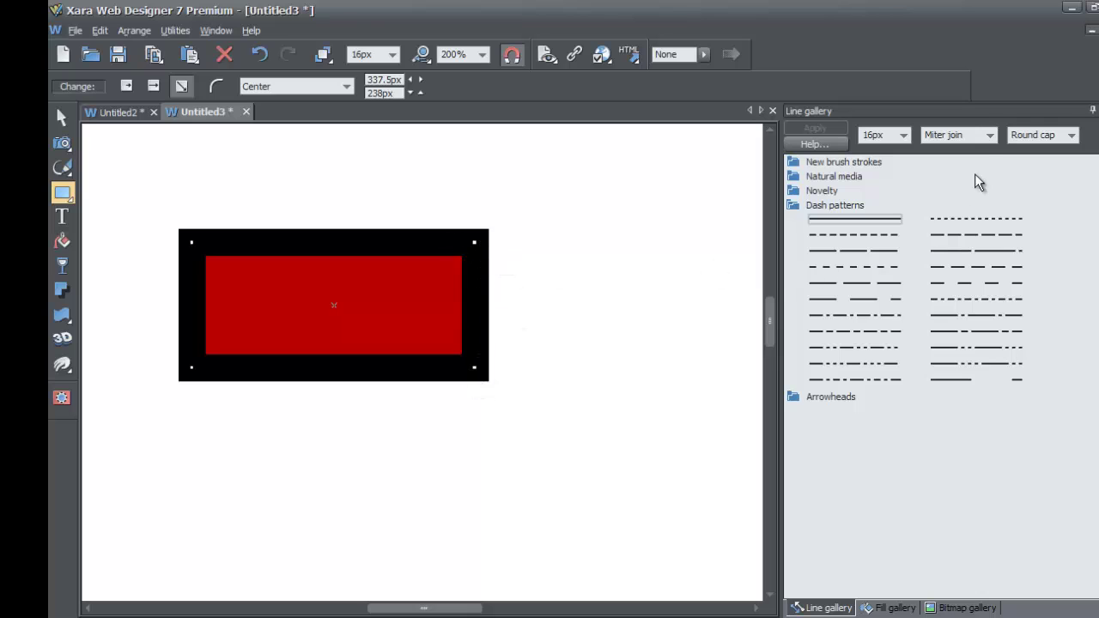
# Try a beveled join on the rectangle's thick outline and return its corners to a miter join
pyautogui.click(990, 135)
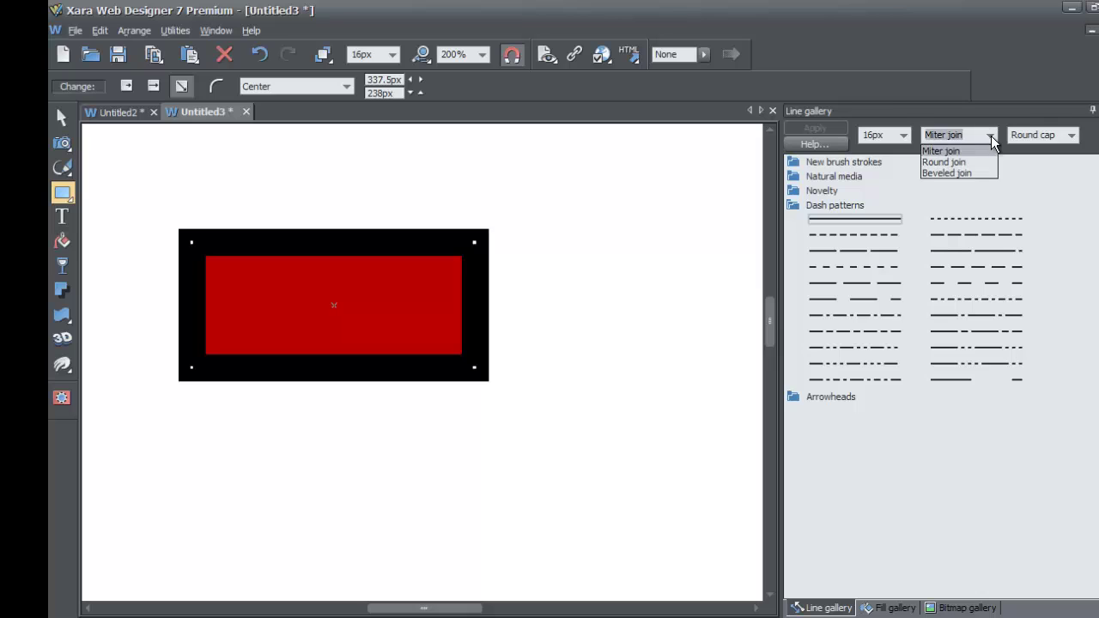
pyautogui.click(963, 173)
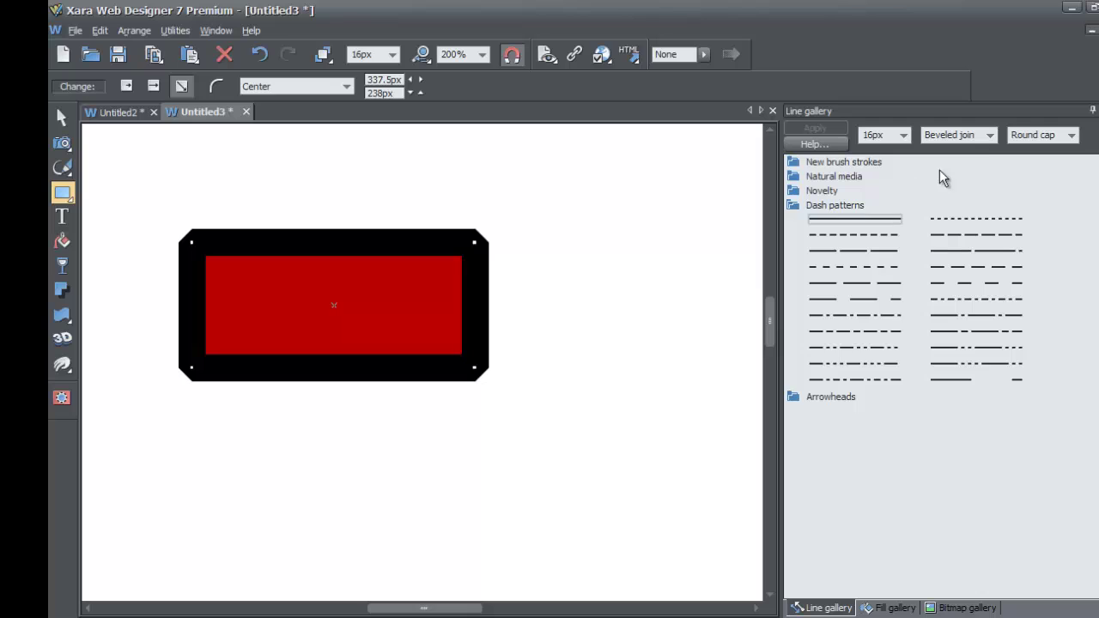
pyautogui.click(986, 135)
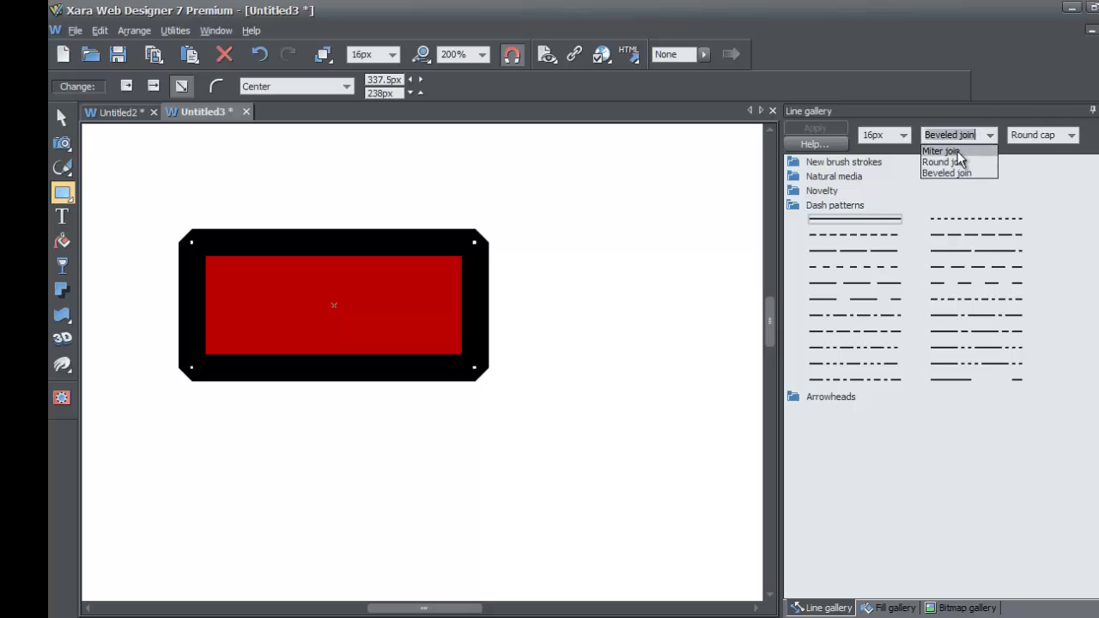
pyautogui.click(958, 151)
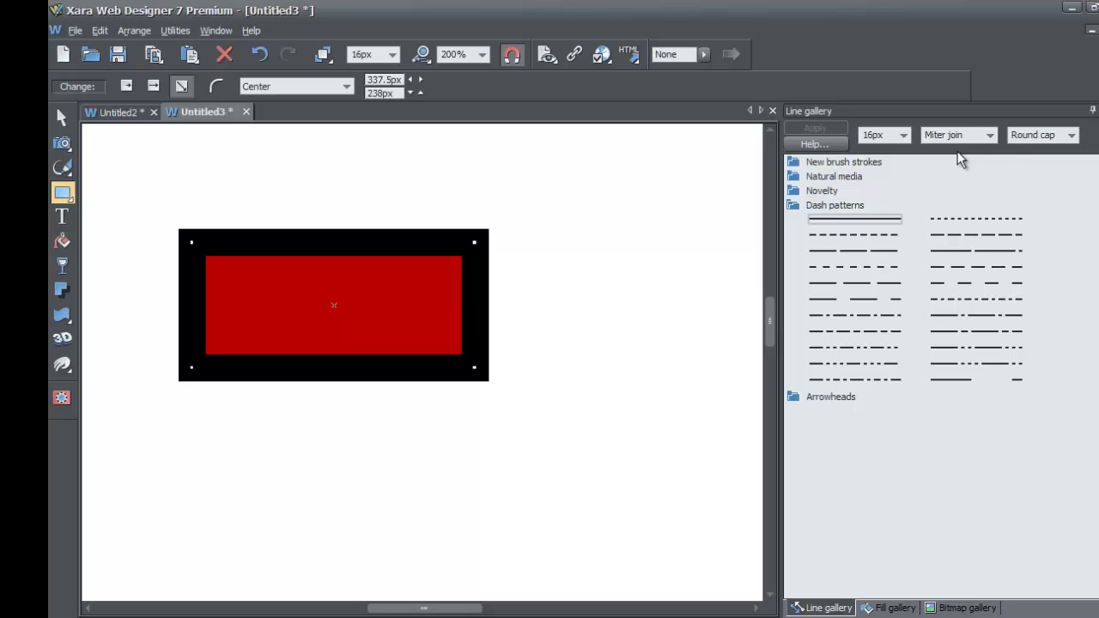
# Set the outline's line cap to Butt cap and apply the shortest-dash pattern to the rectangle
pyautogui.click(1070, 138)
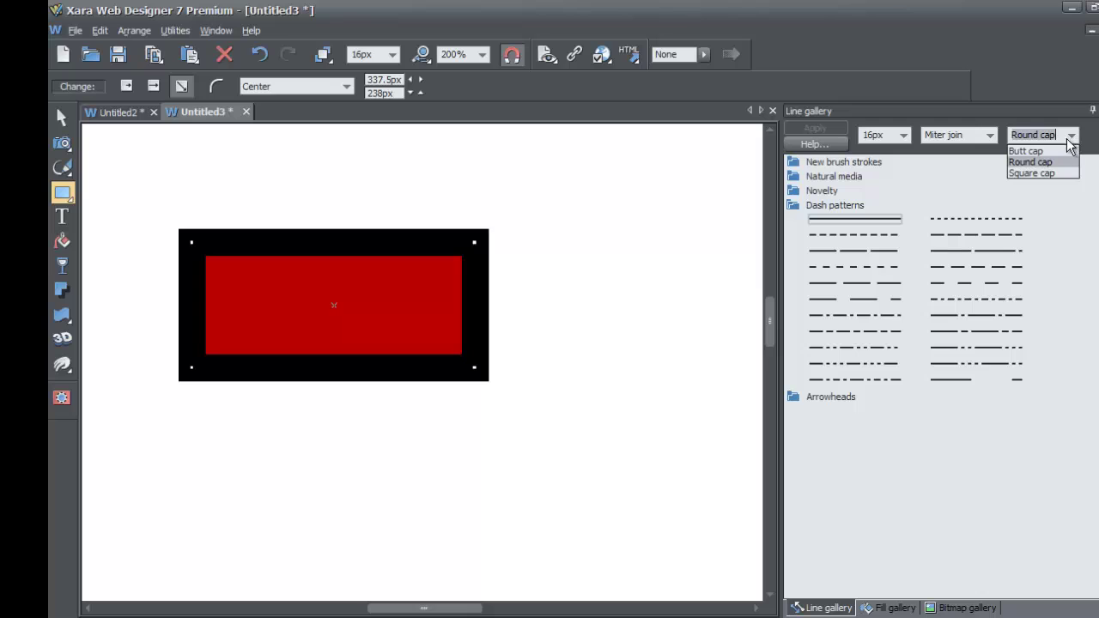
pyautogui.click(1061, 163)
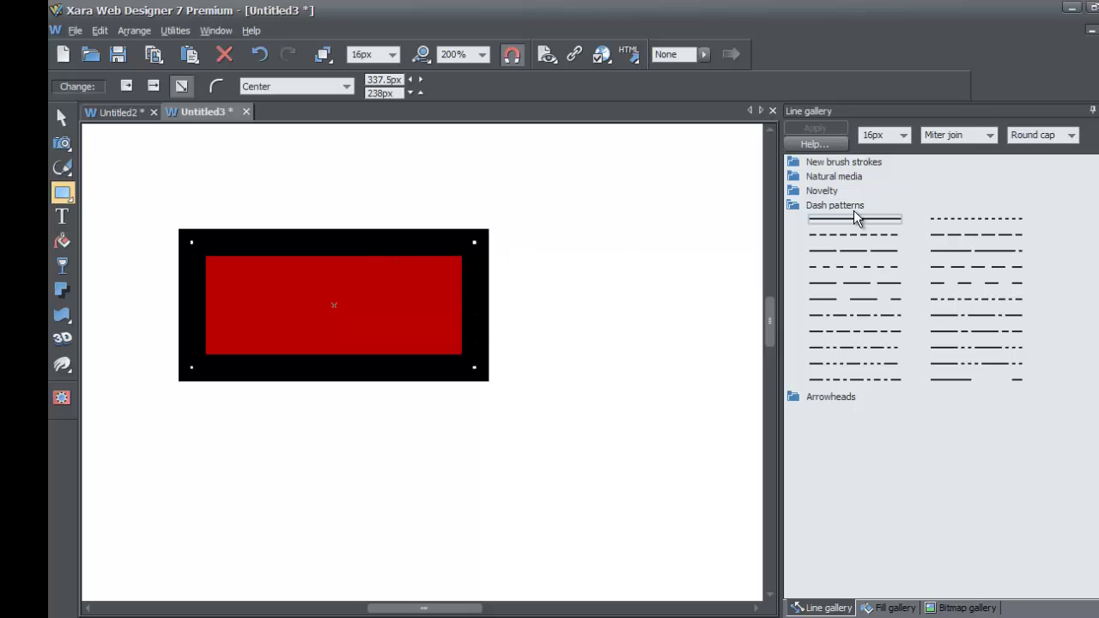
pyautogui.click(1070, 136)
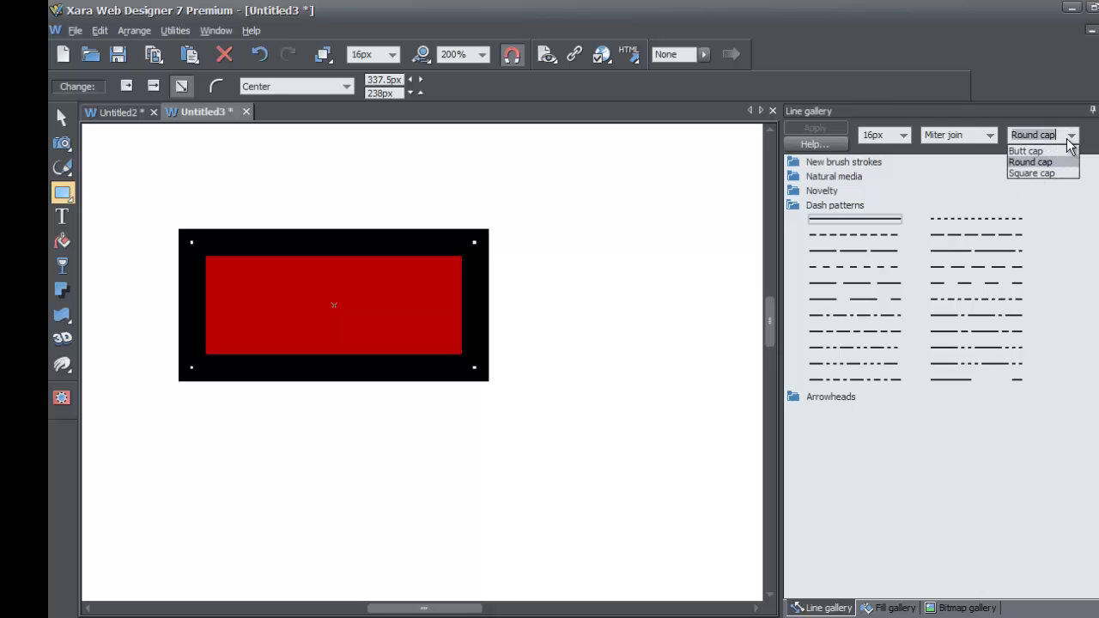
pyautogui.click(1042, 173)
pyautogui.click(1067, 137)
pyautogui.click(1055, 151)
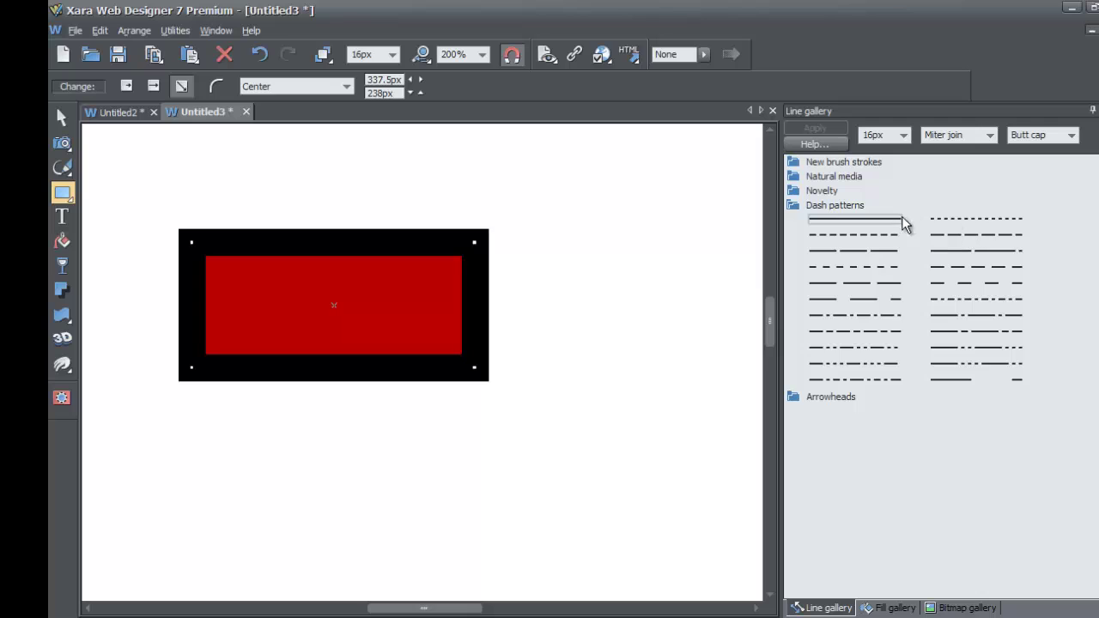
pyautogui.doubleClick(960, 219)
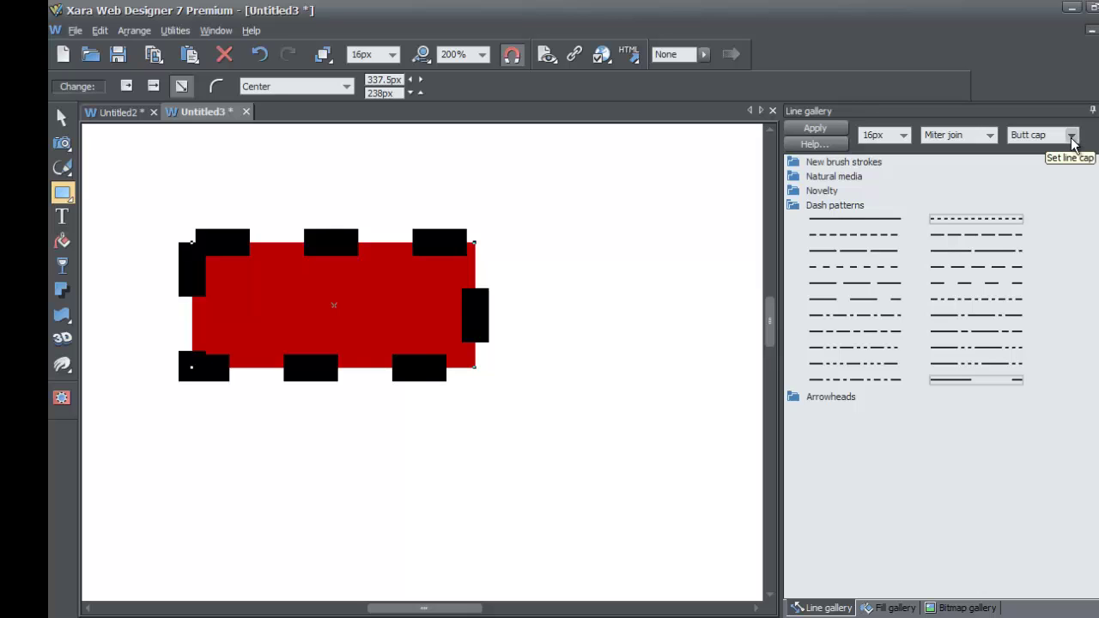
# Compare the round, square and butt line caps on the dashed outline, ending with Round cap
pyautogui.click(1072, 138)
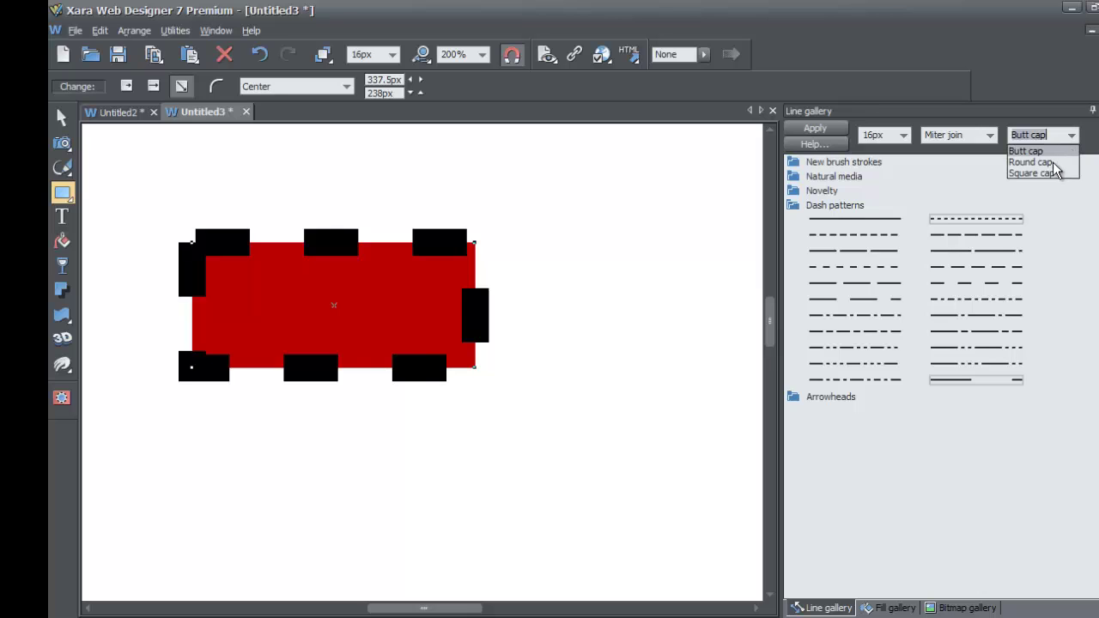
pyautogui.click(1035, 162)
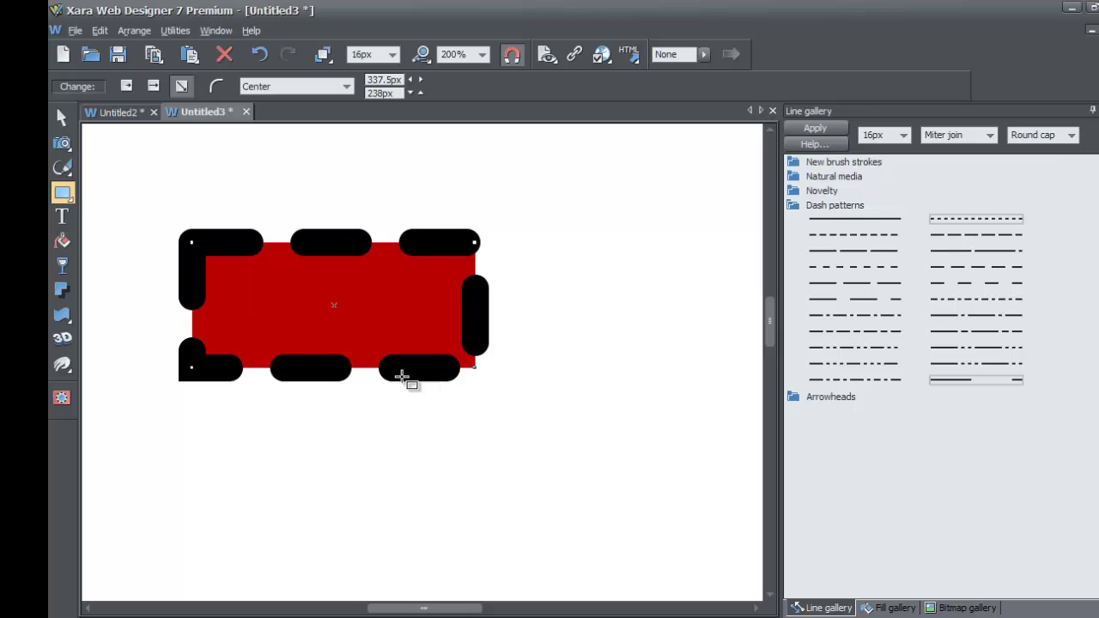
pyautogui.click(1071, 136)
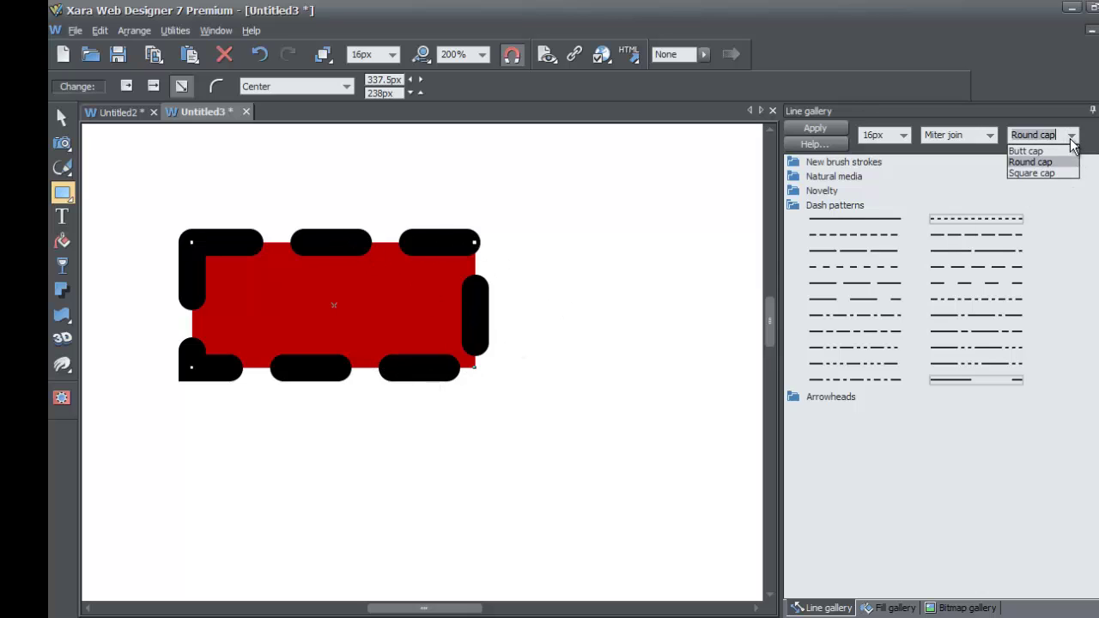
pyautogui.click(1043, 173)
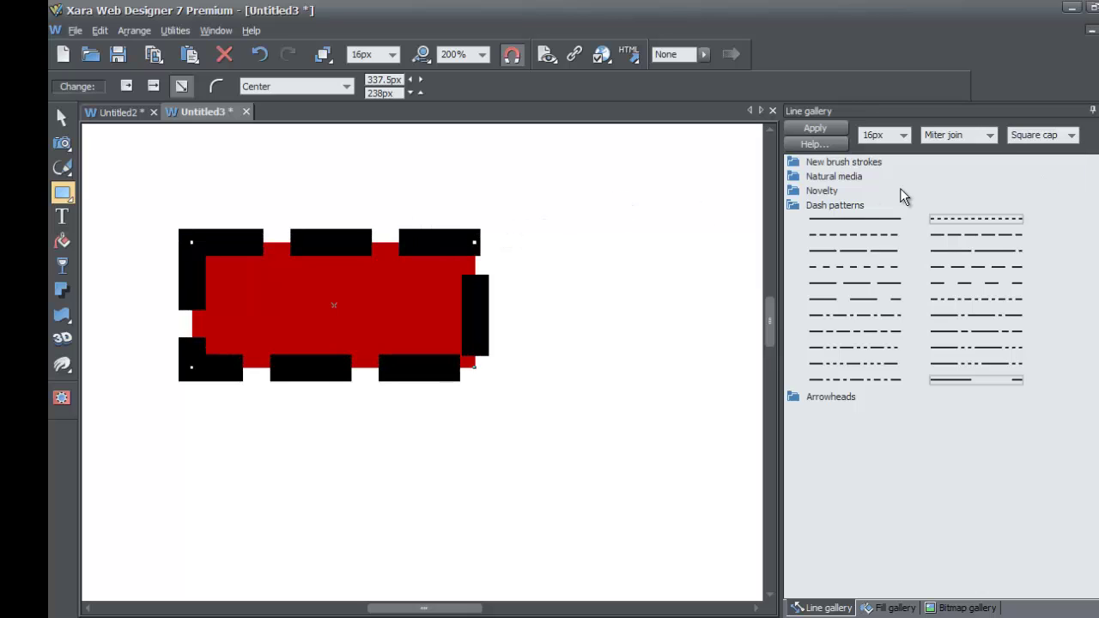
pyautogui.click(1071, 136)
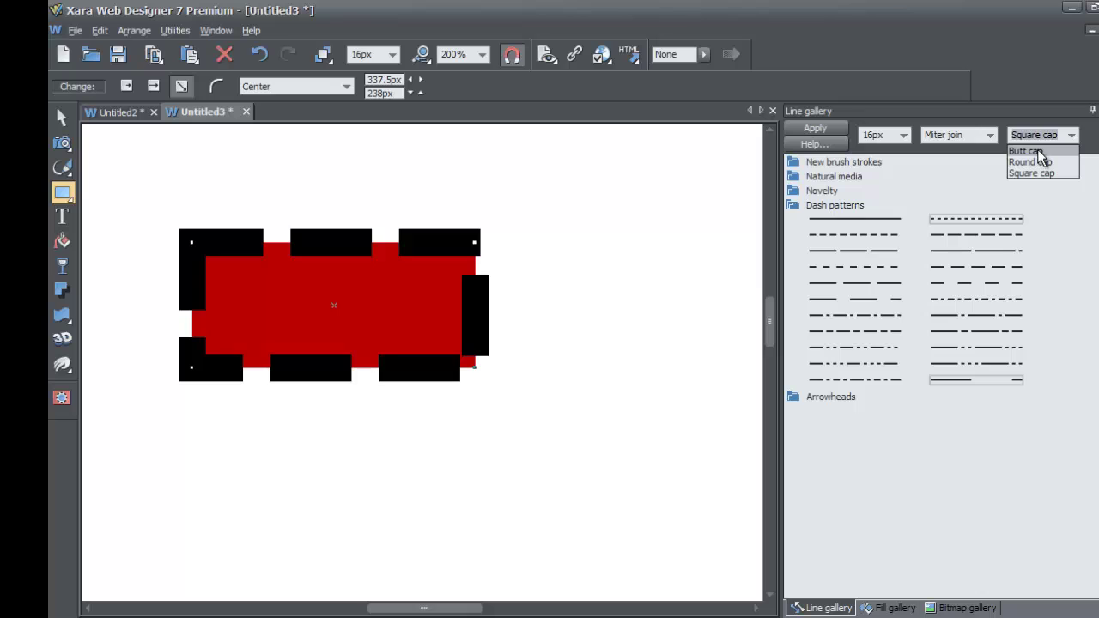
pyautogui.click(1038, 152)
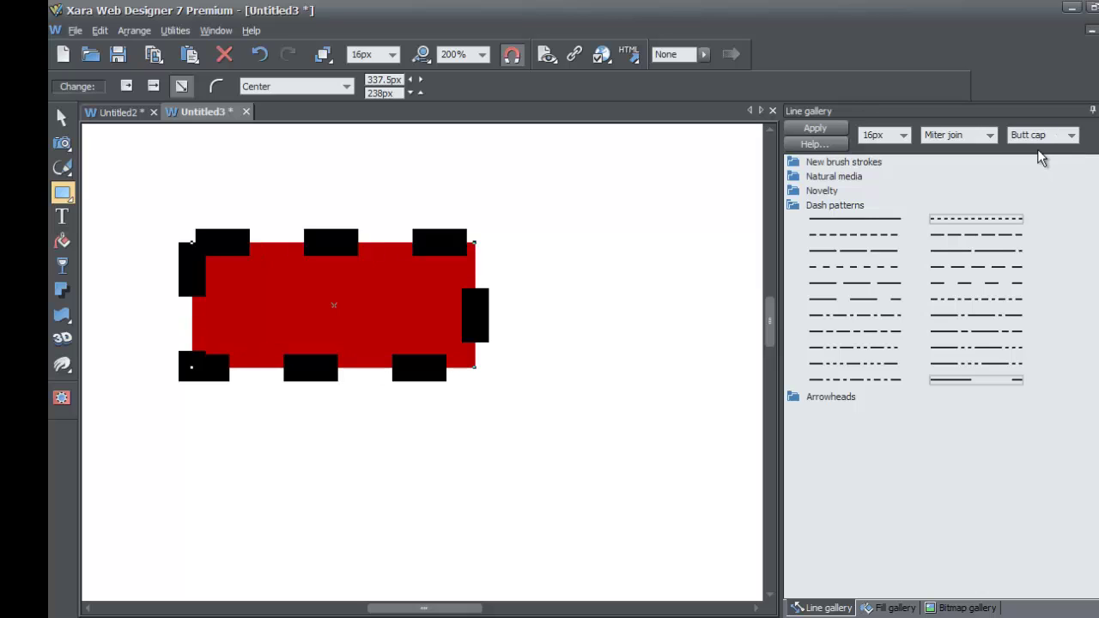
pyautogui.click(1071, 135)
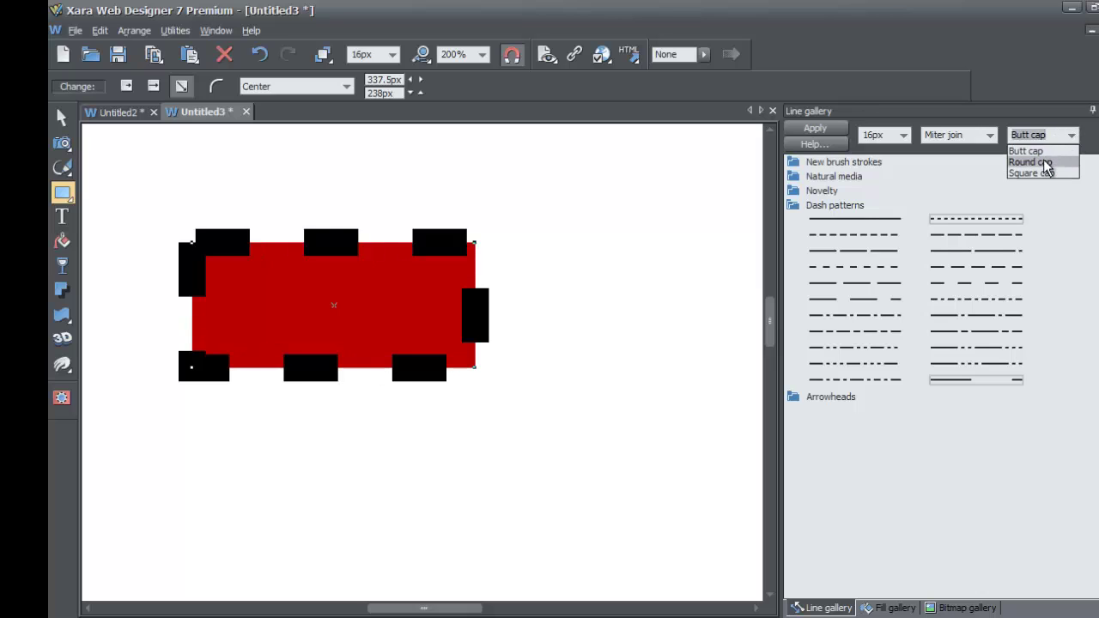
pyautogui.click(1046, 163)
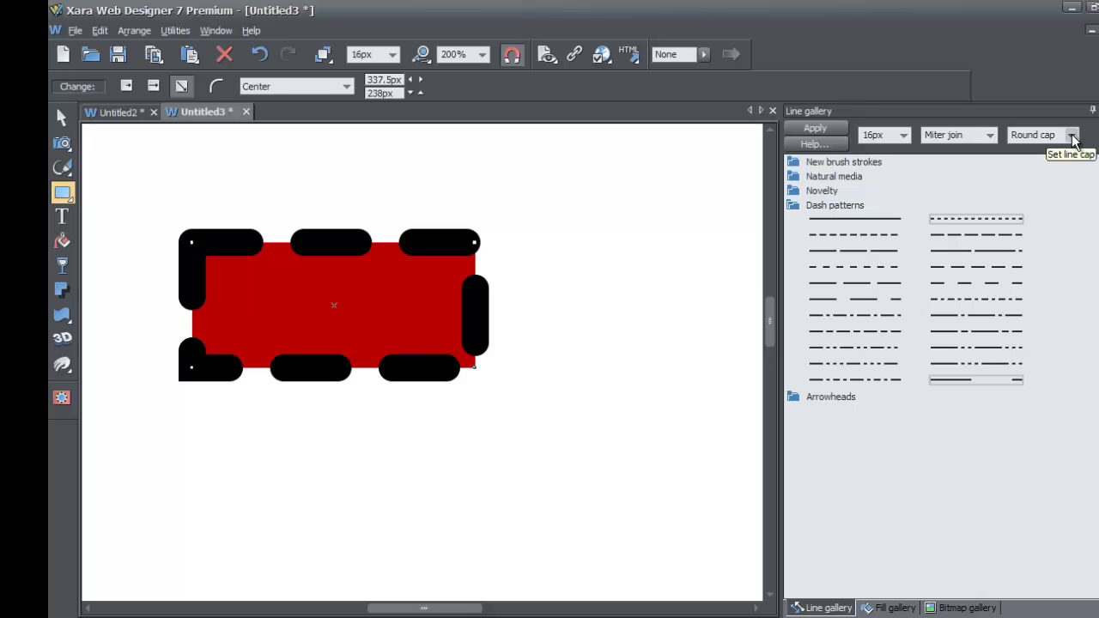
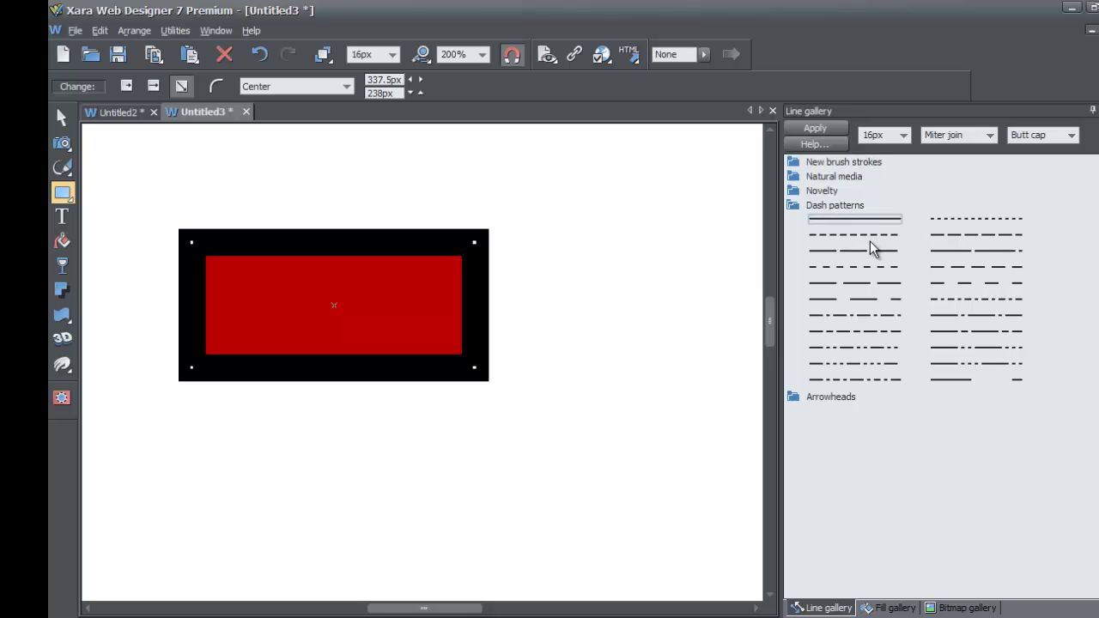
# Apply the shortest-dash pattern to the rectangle's solid outline and reduce its width to 4px
pyautogui.doubleClick(968, 221)
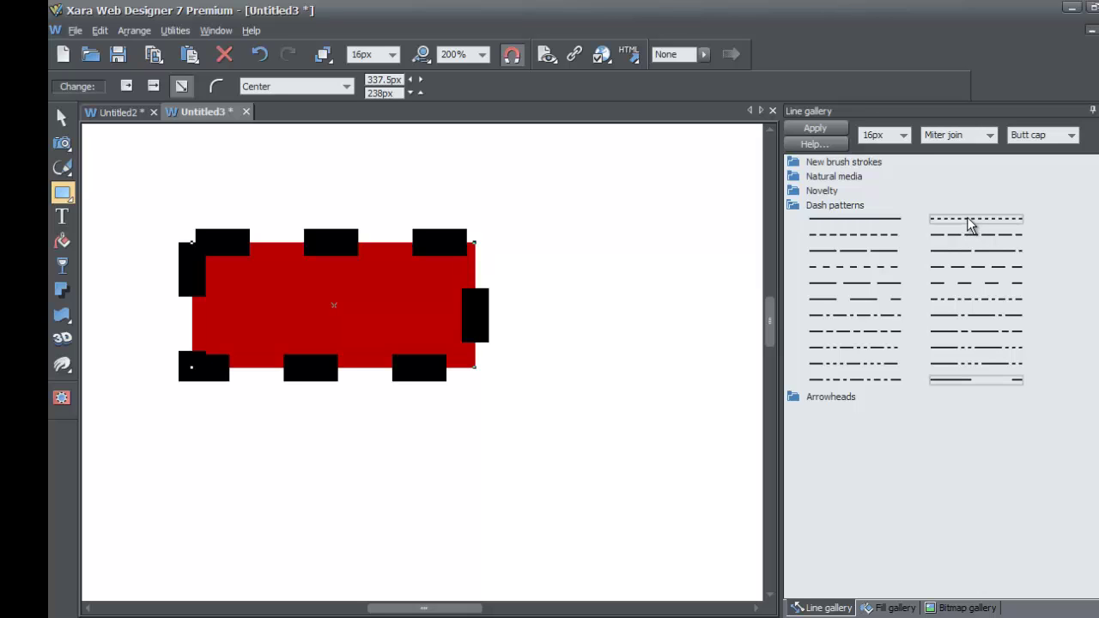
pyautogui.click(902, 134)
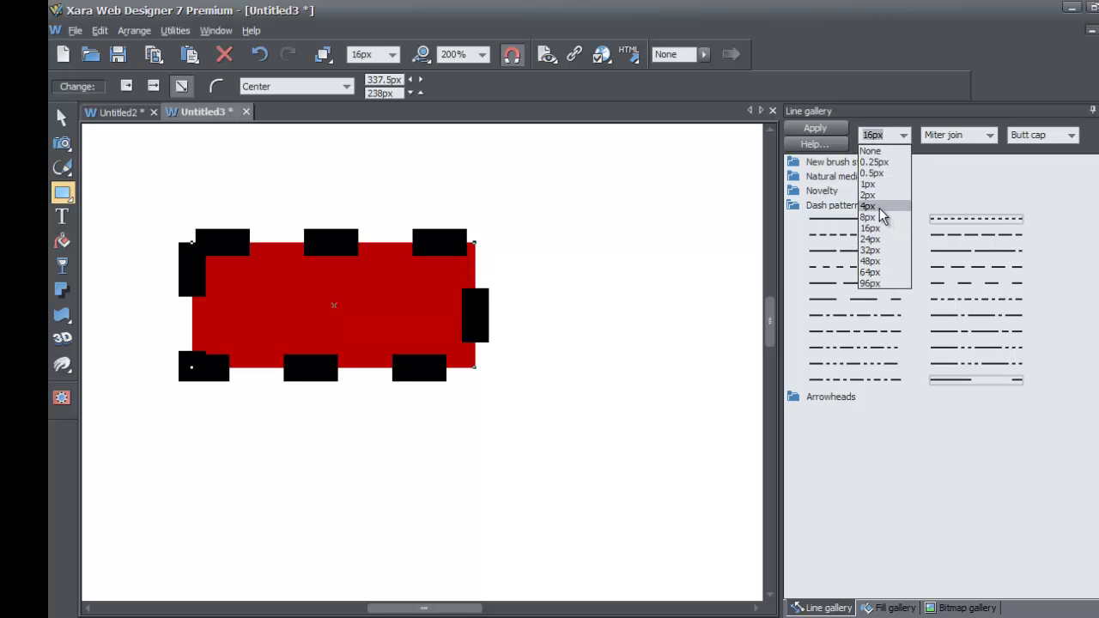
pyautogui.click(869, 206)
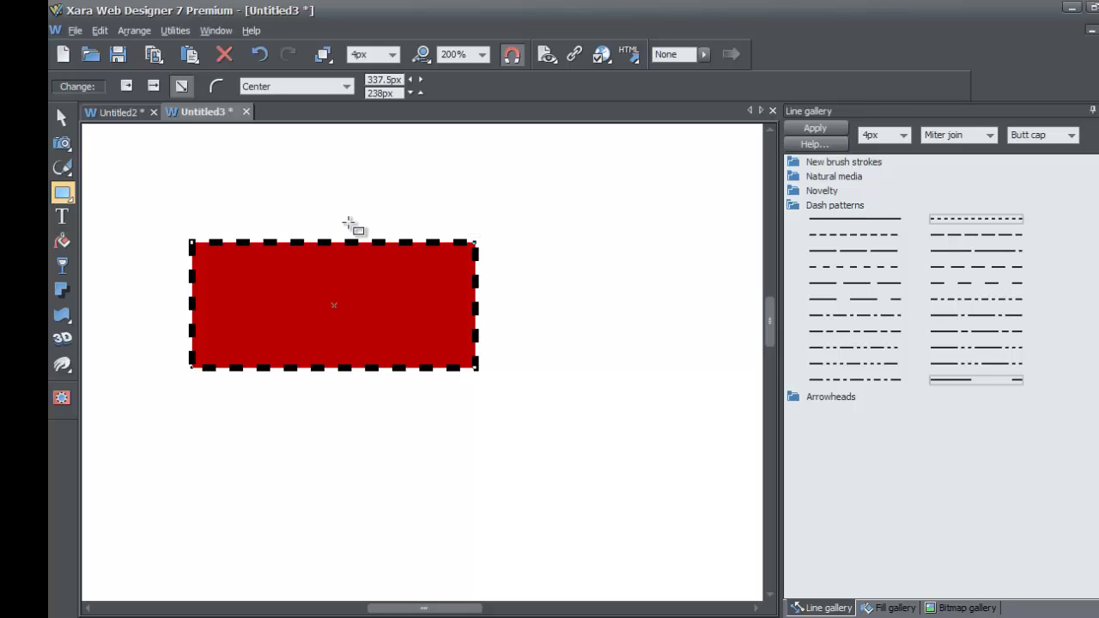
# Stretch the dashed rectangle to about 100px high and move it to about X 244px, Y 186px
pyautogui.click(65, 122)
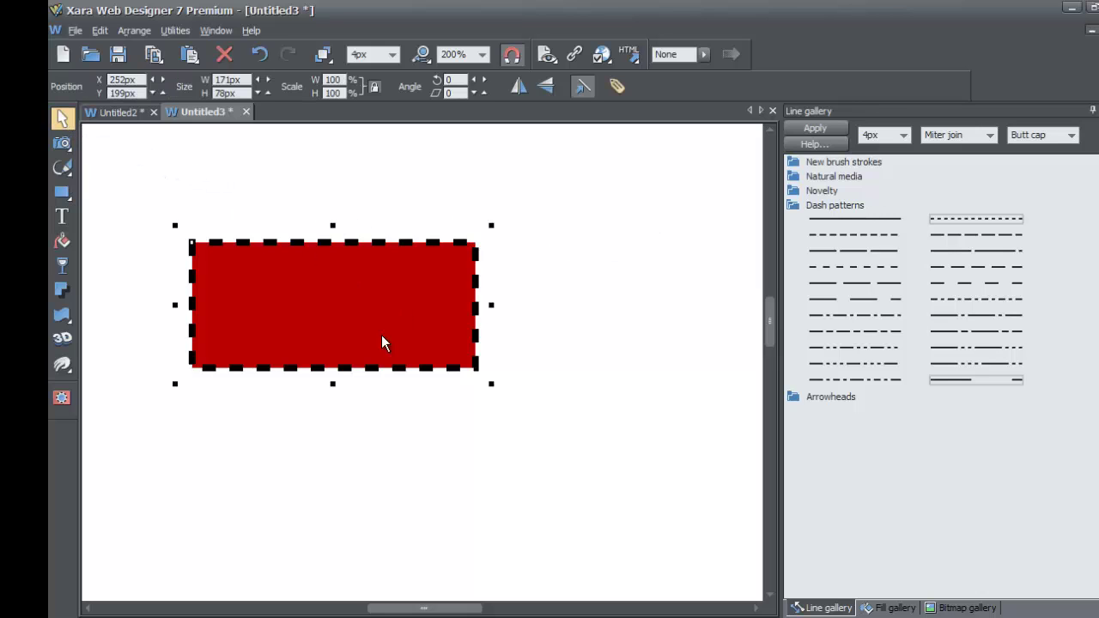
pyautogui.moveTo(333, 384); pyautogui.dragTo(336, 414)
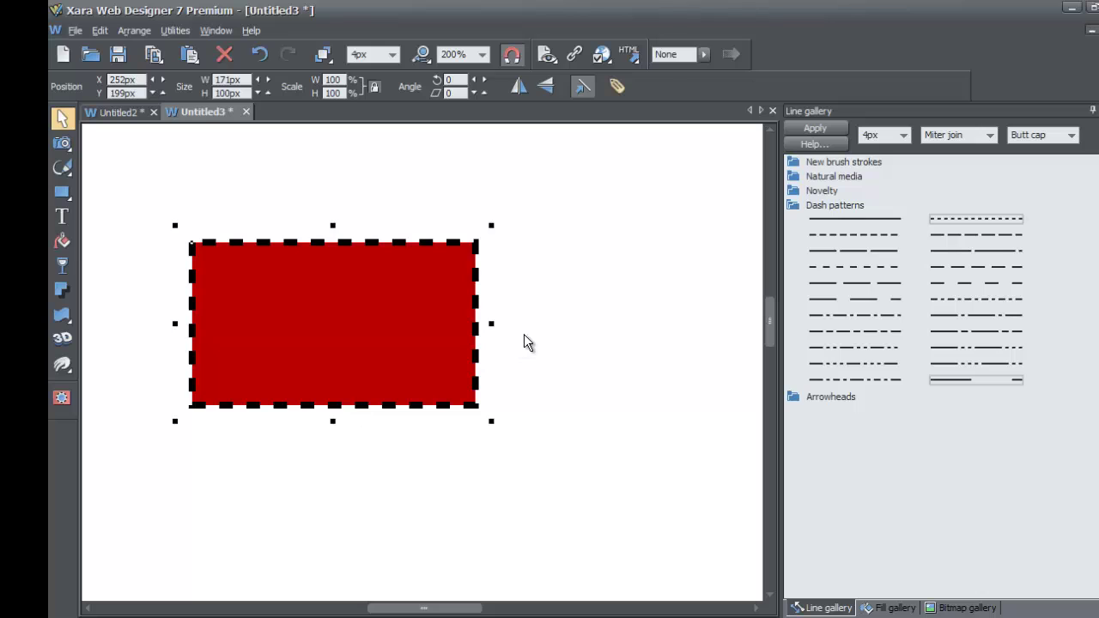
pyautogui.moveTo(385, 331); pyautogui.dragTo(402, 312)
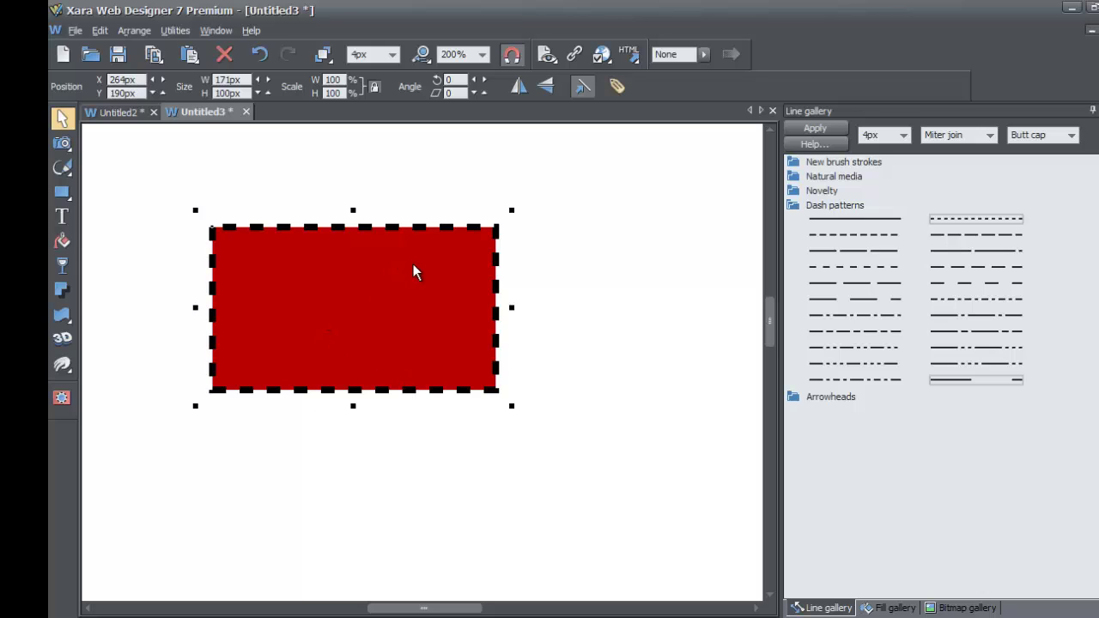
pyautogui.moveTo(383, 265); pyautogui.dragTo(348, 258)
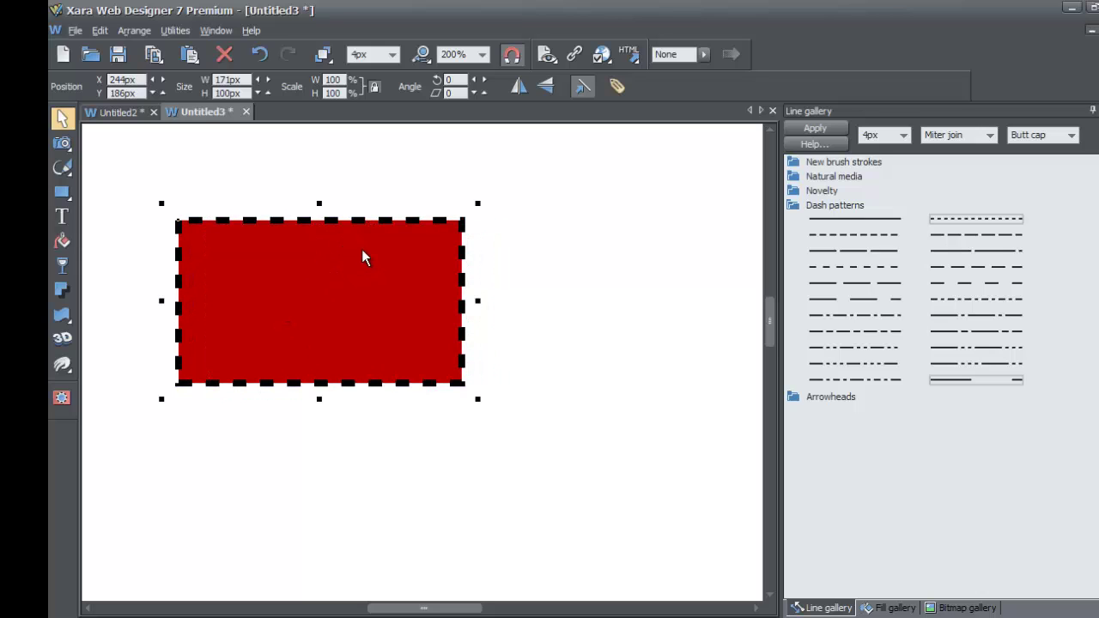
# Place the text "SAVE $20" inside the red rectangle as a trial and delete it again
pyautogui.click(63, 217)
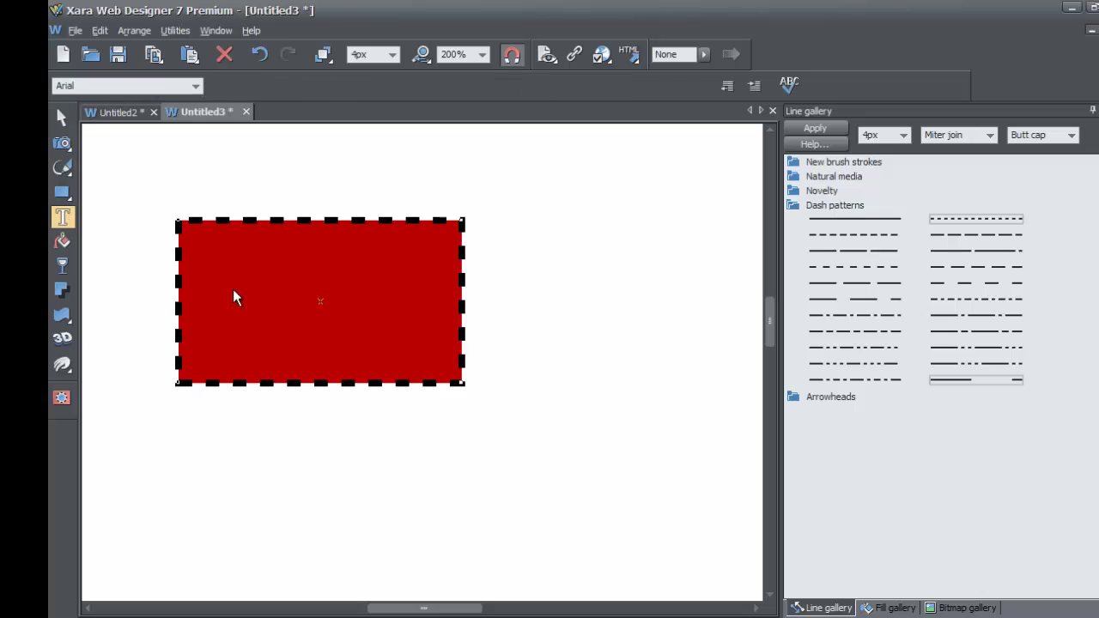
pyautogui.click(269, 312)
pyautogui.write('S')
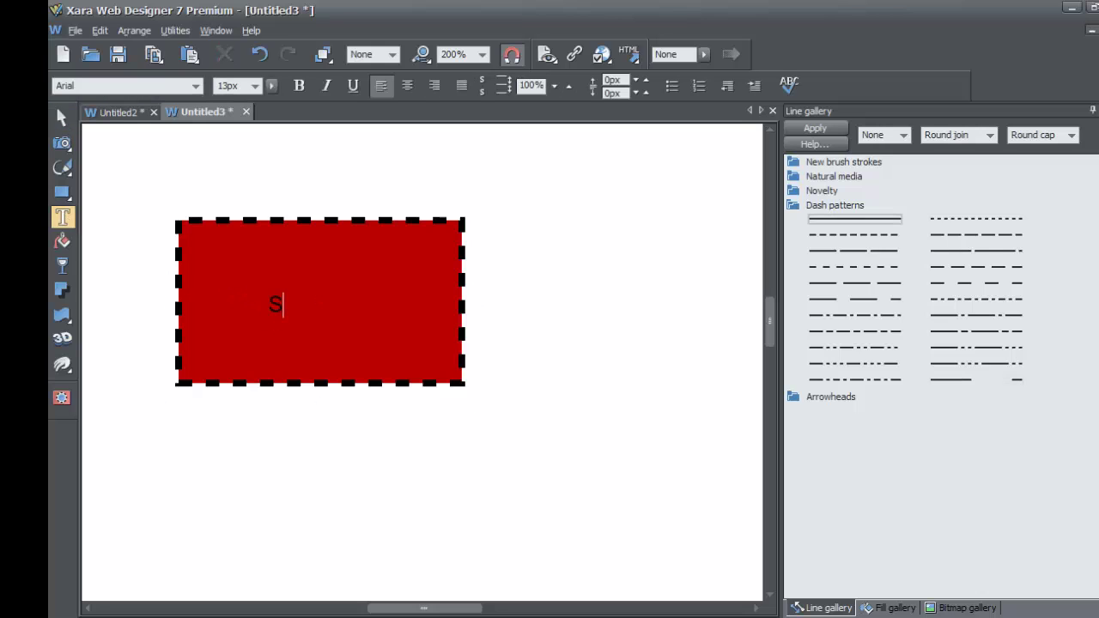
pyautogui.write('AVE $20')
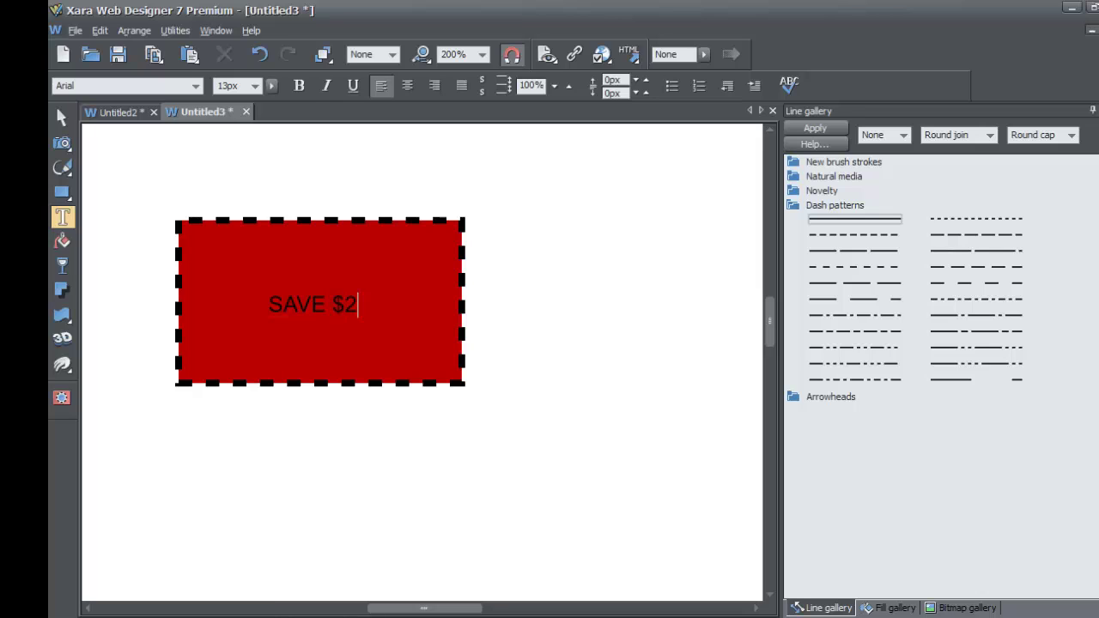
pyautogui.press('F2')
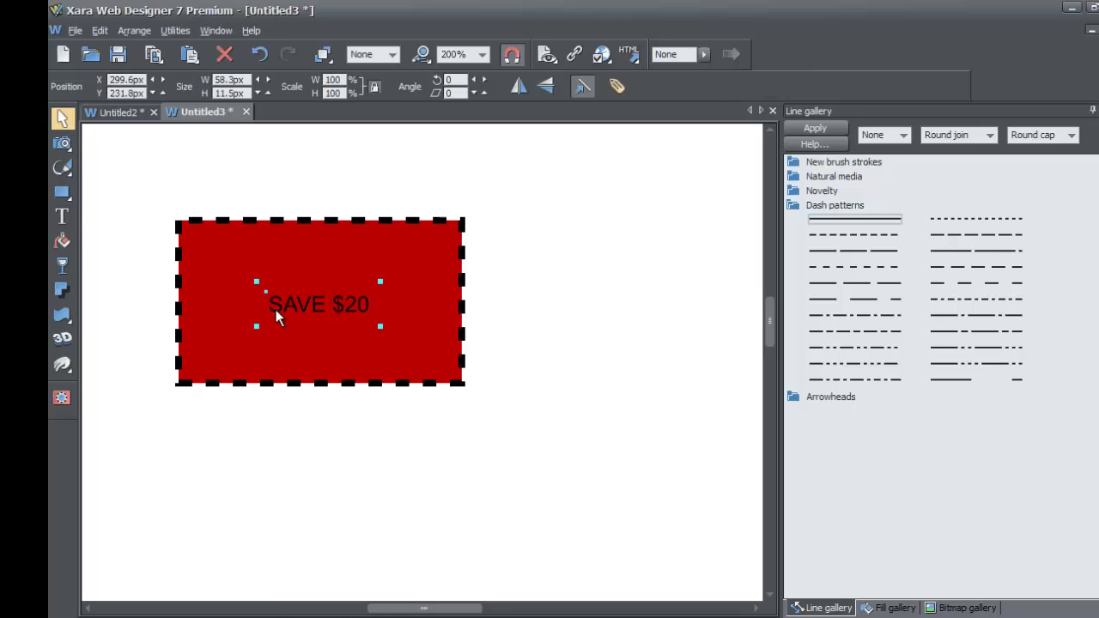
pyautogui.moveTo(277, 313); pyautogui.dragTo(278, 303)
pyautogui.click(499, 322)
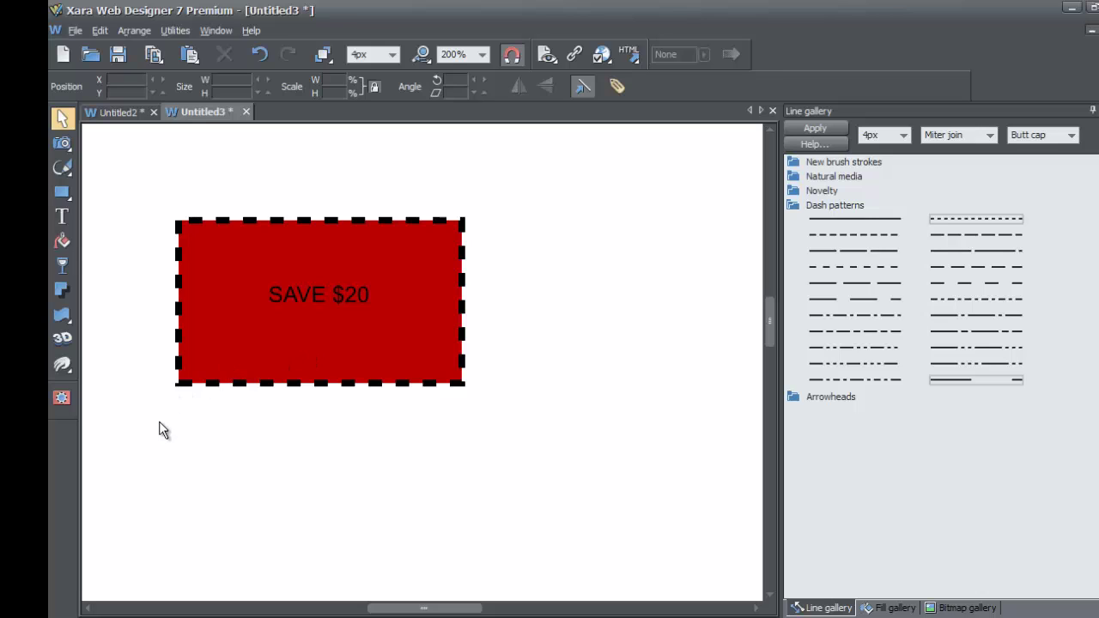
pyautogui.click(275, 297)
pyautogui.press('Delete')
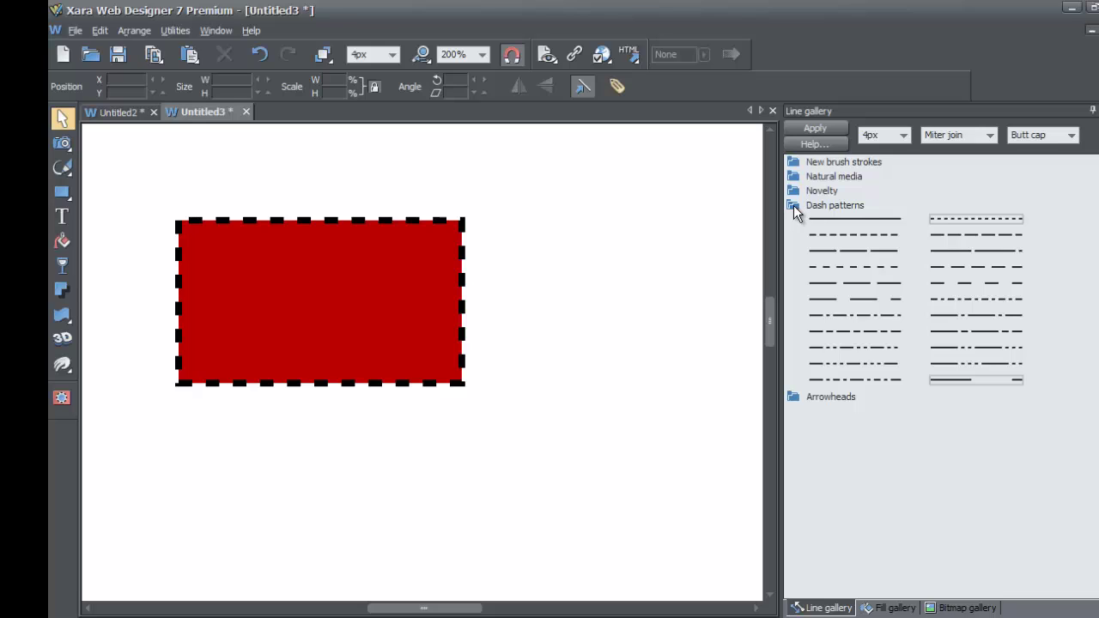
# Try other dash patterns on the red rectangle's outline, ending with the long-dash, wide-gap pattern in the first column's fifth row
pyautogui.click(846, 235)
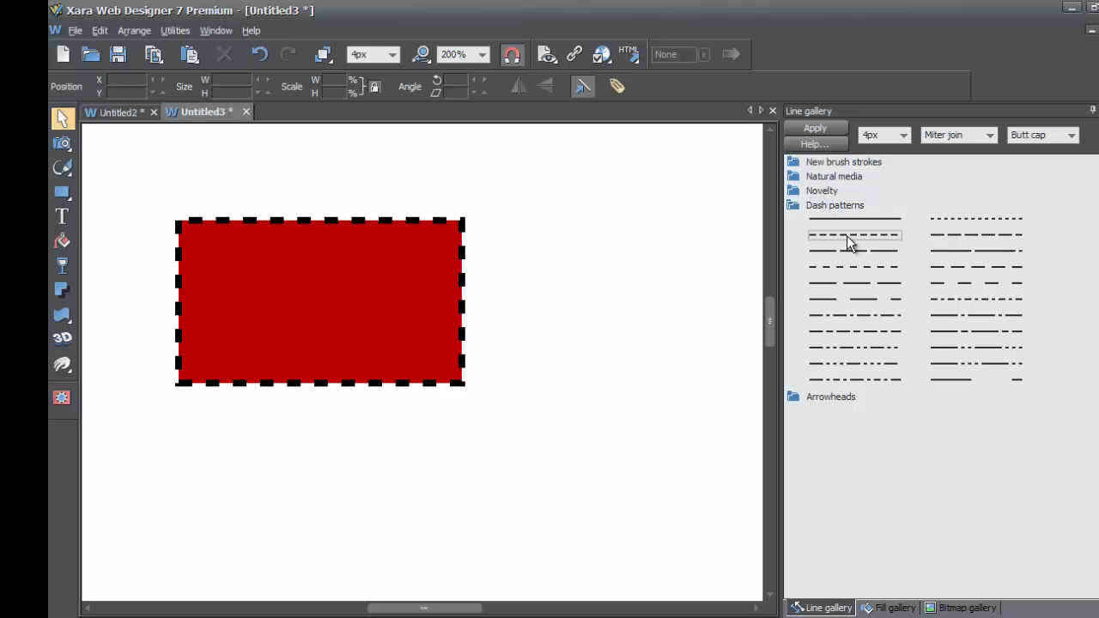
pyautogui.click(444, 272)
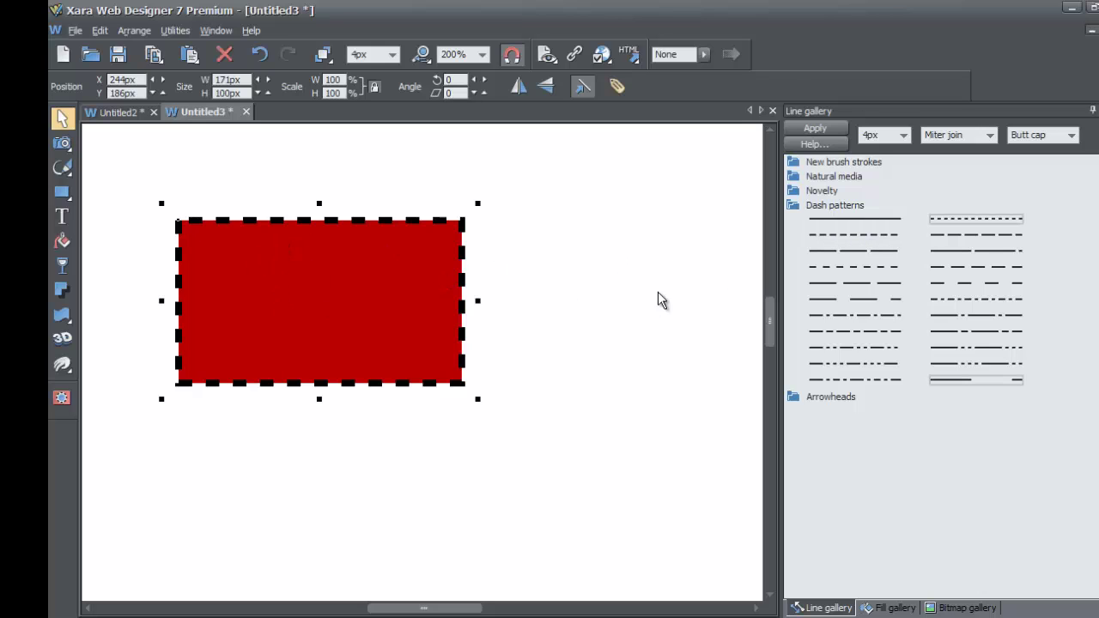
pyautogui.doubleClick(862, 247)
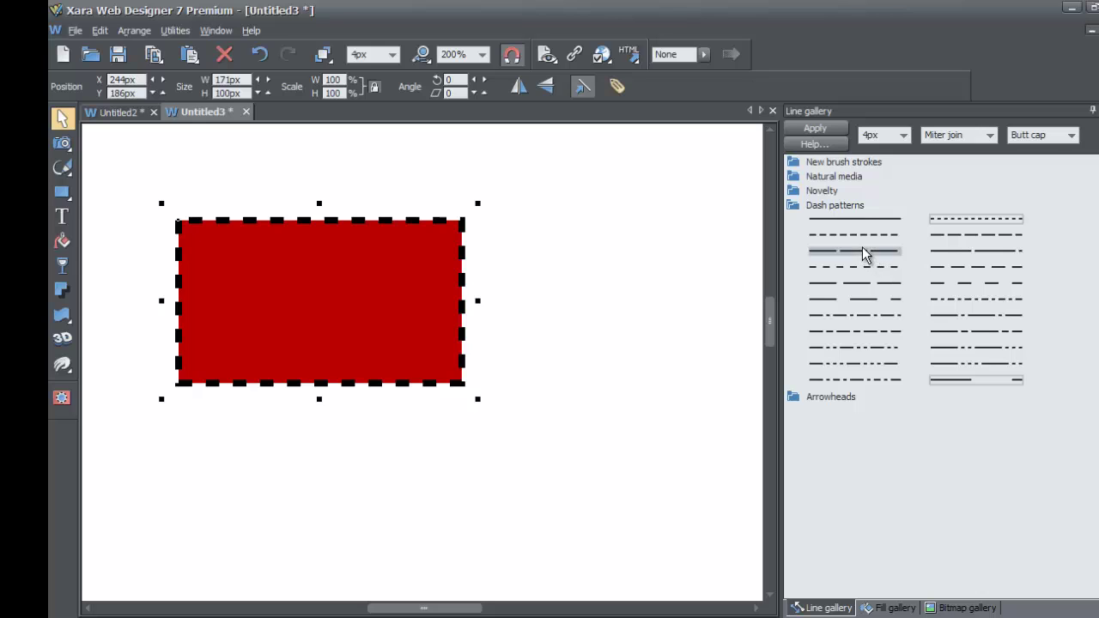
pyautogui.click(870, 280)
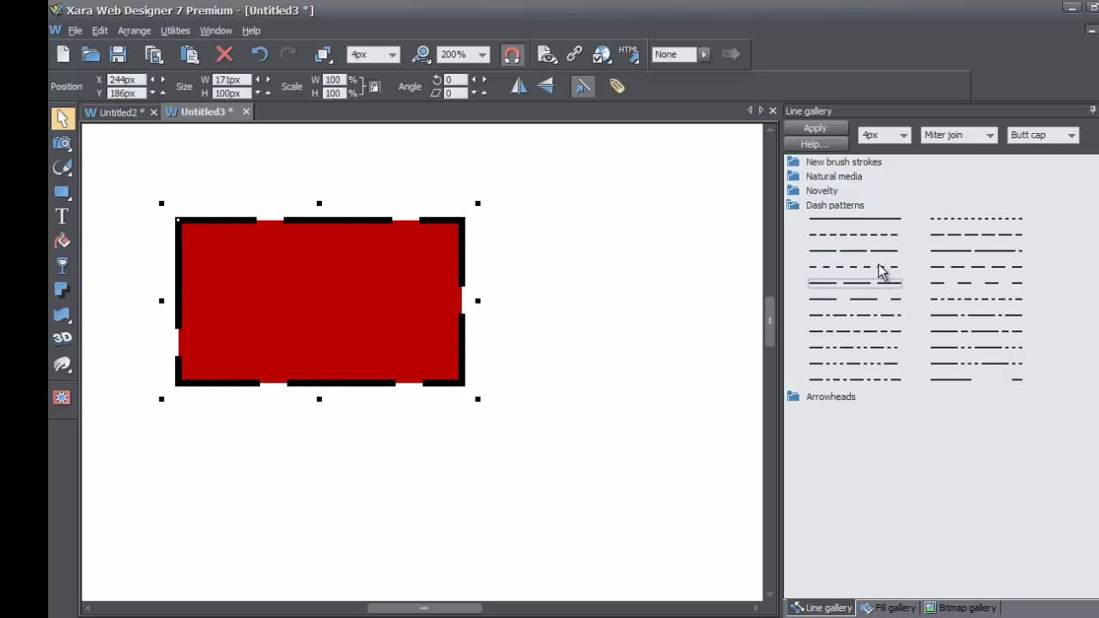
# Try the second column's dash patterns on the red rectangle's outline, from the fourth row downward, and return the outline to a solid line
pyautogui.doubleClick(879, 268)
pyautogui.click(958, 270)
pyautogui.click(959, 273)
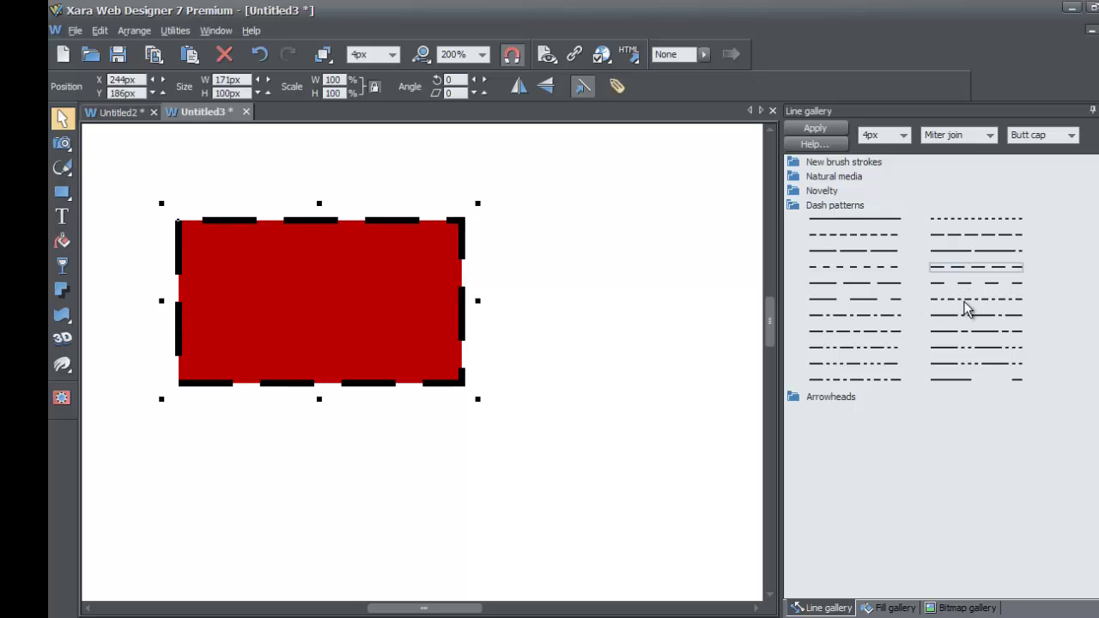
pyautogui.doubleClick(962, 301)
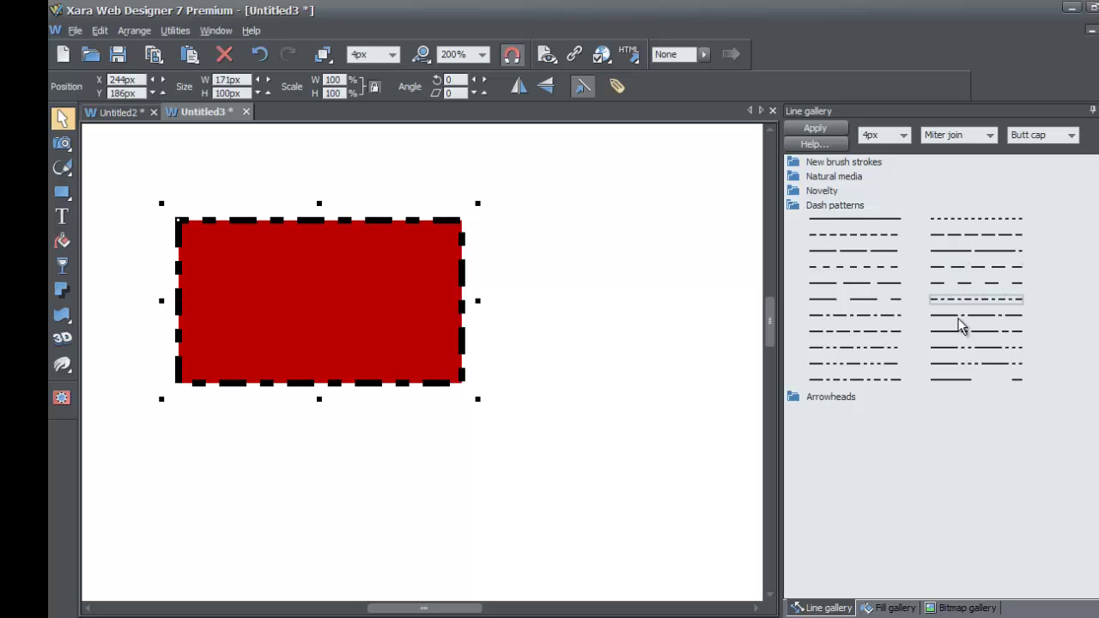
pyautogui.doubleClick(961, 317)
pyautogui.doubleClick(959, 333)
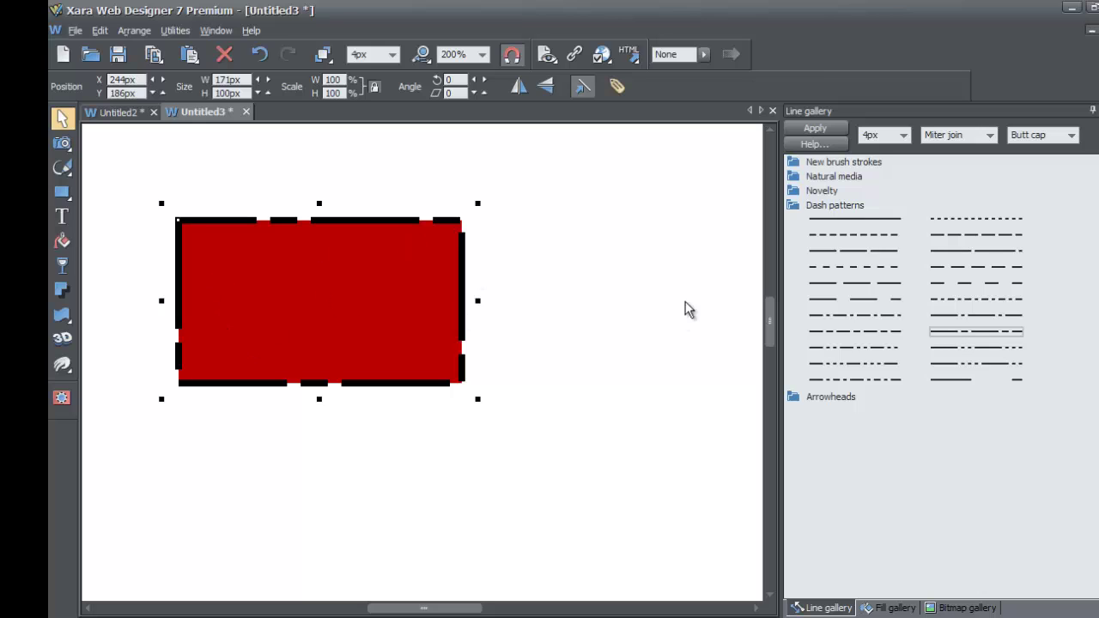
pyautogui.click(987, 349)
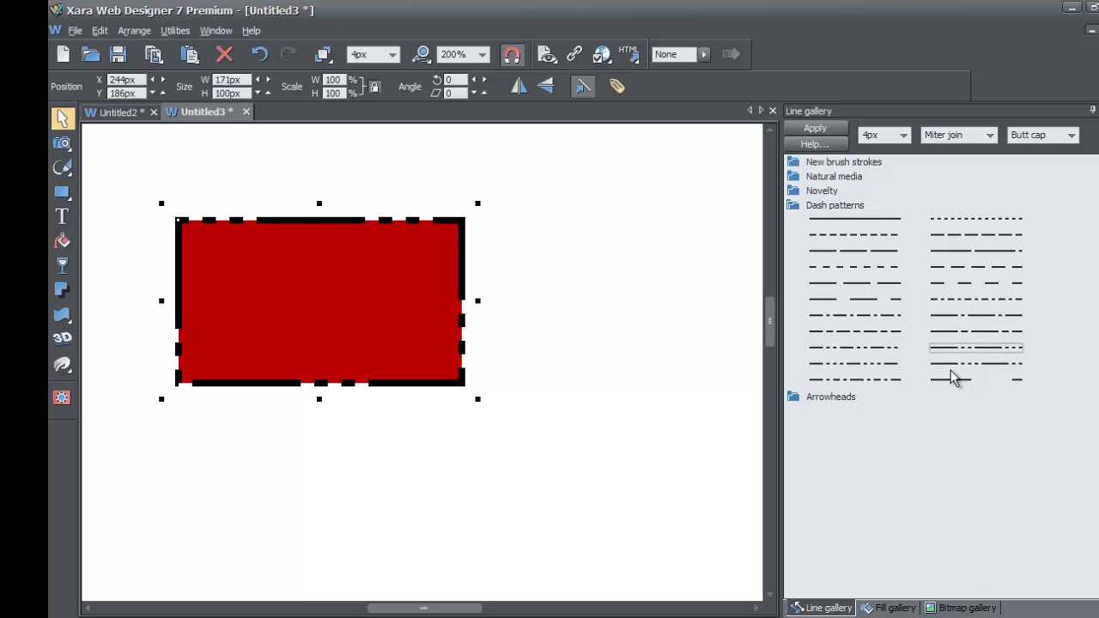
pyautogui.doubleClick(948, 364)
pyautogui.doubleClick(946, 380)
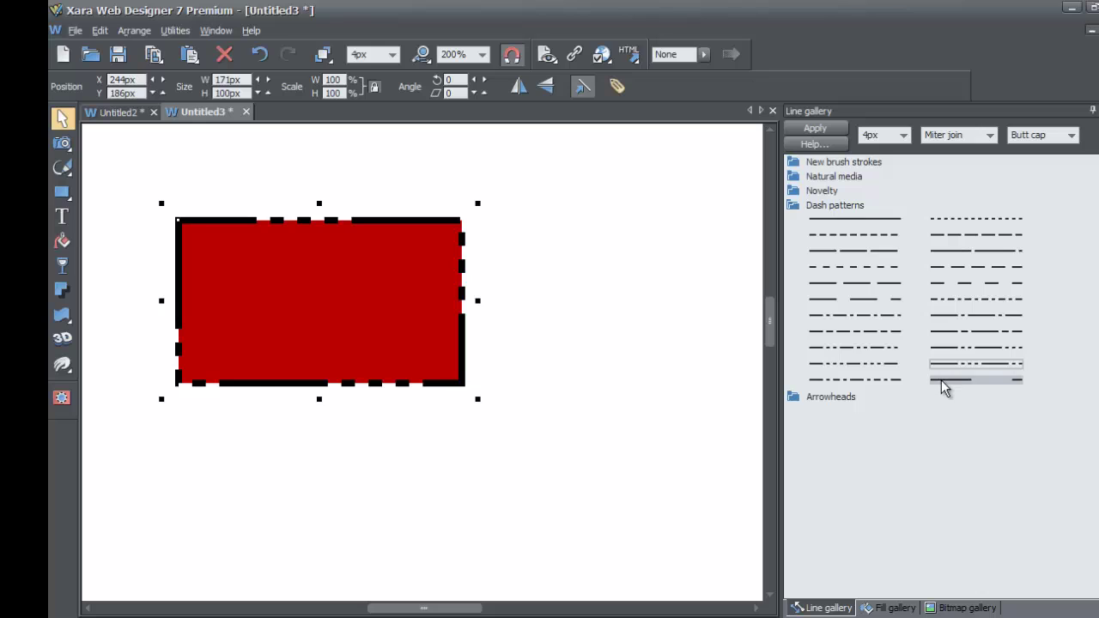
pyautogui.doubleClick(850, 222)
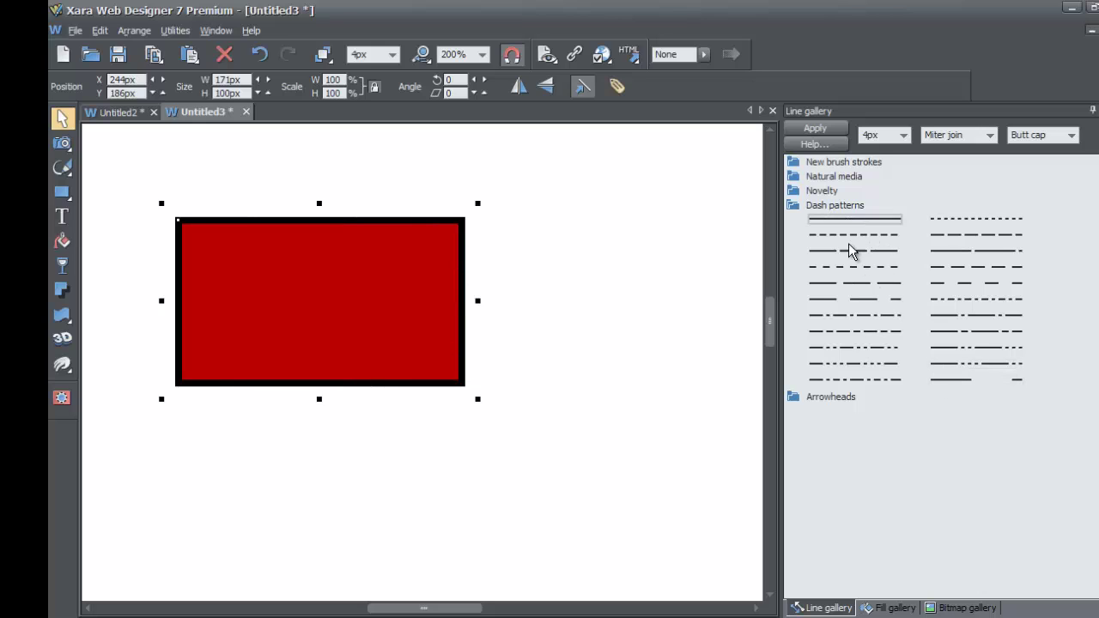
# Apply the Petals brush from the Novelty strokes to the rectangle's outline and set its width to 24px
pyautogui.click(796, 208)
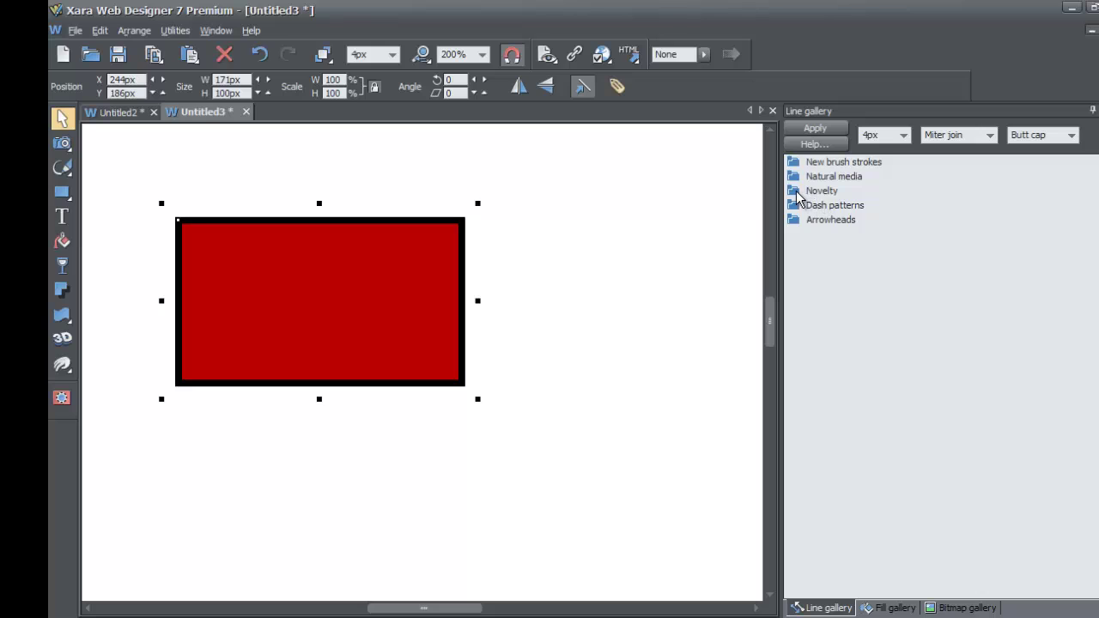
pyautogui.click(795, 192)
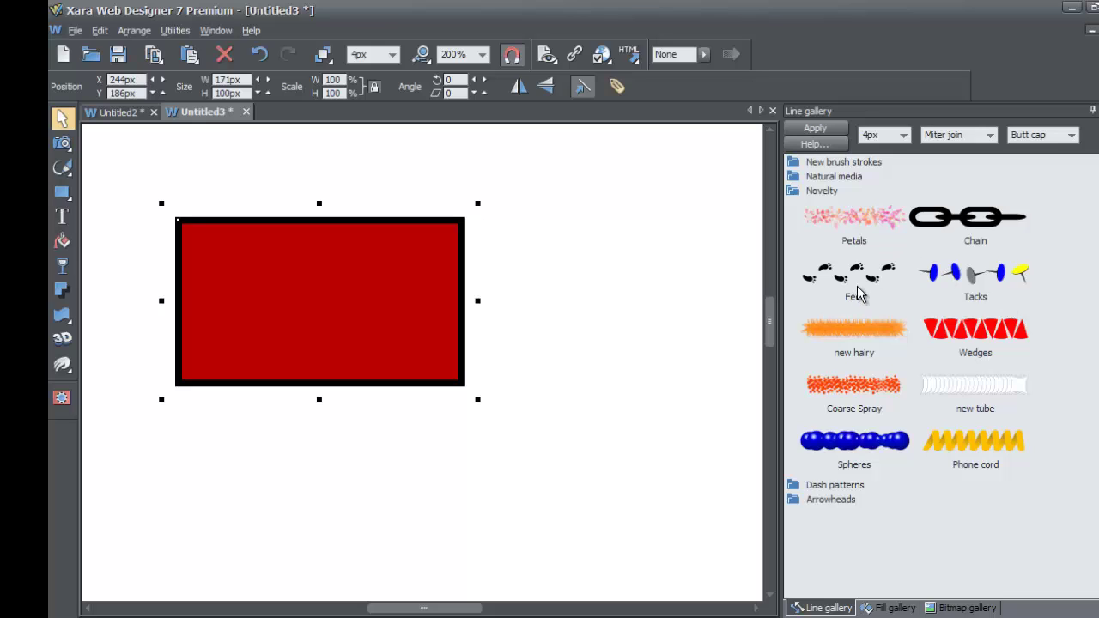
pyautogui.doubleClick(848, 221)
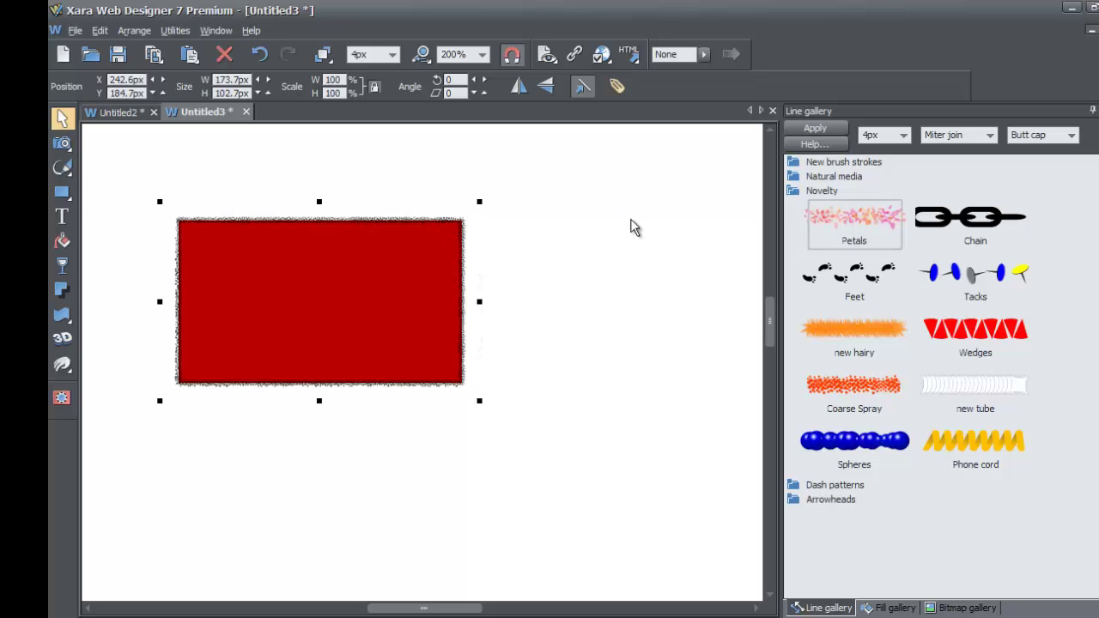
pyautogui.click(905, 135)
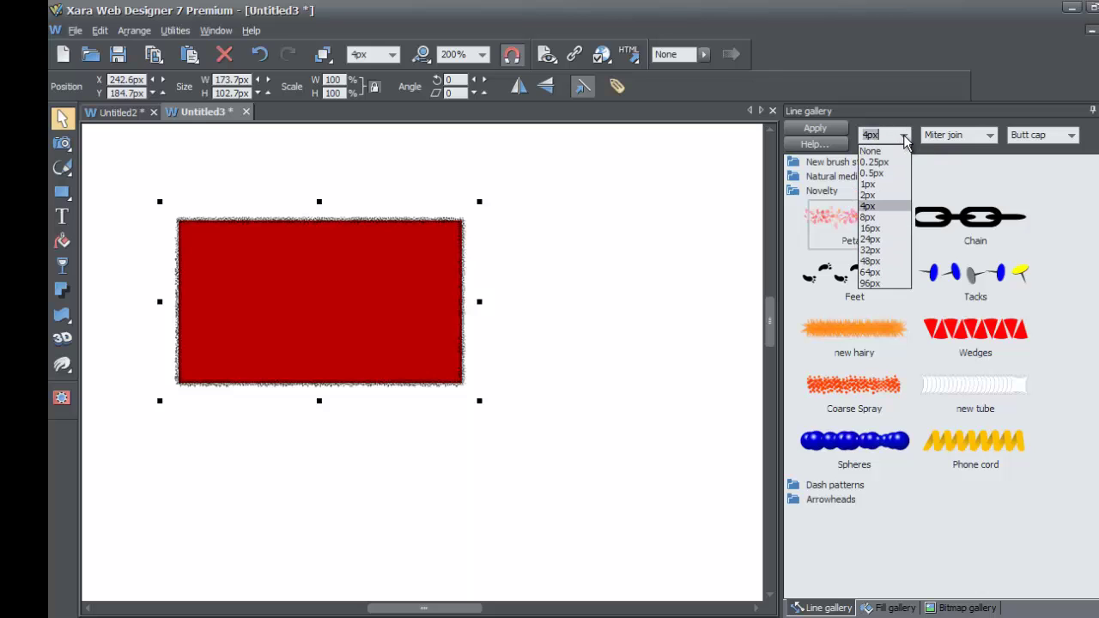
pyautogui.click(870, 239)
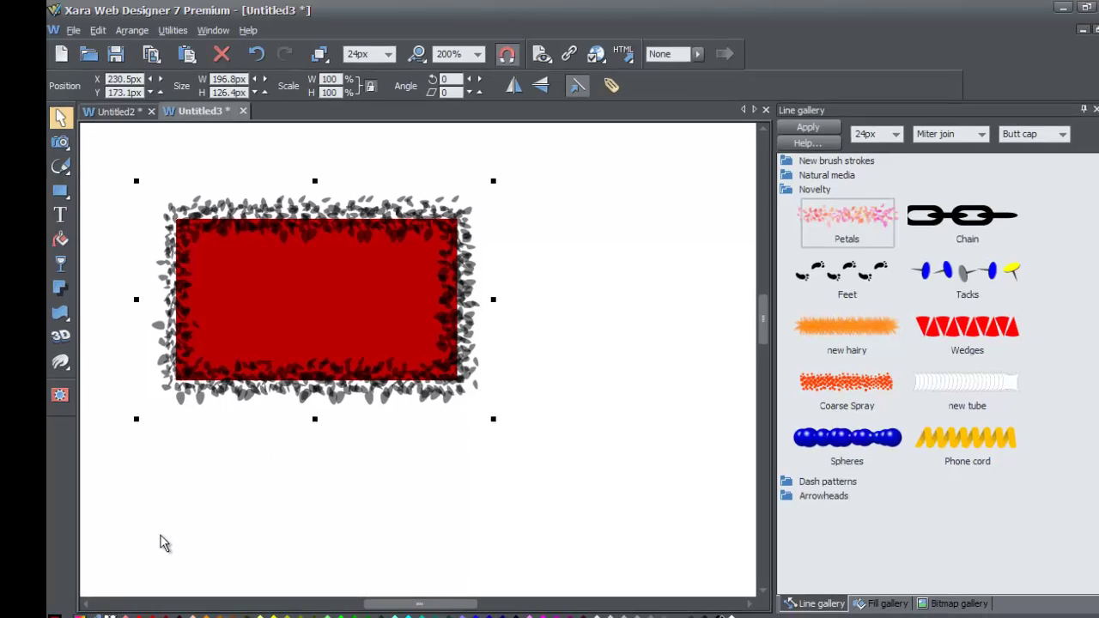
# Edit the rectangle's local line color and set the petals outline to bright red, ff0000
pyautogui.click(88, 605)
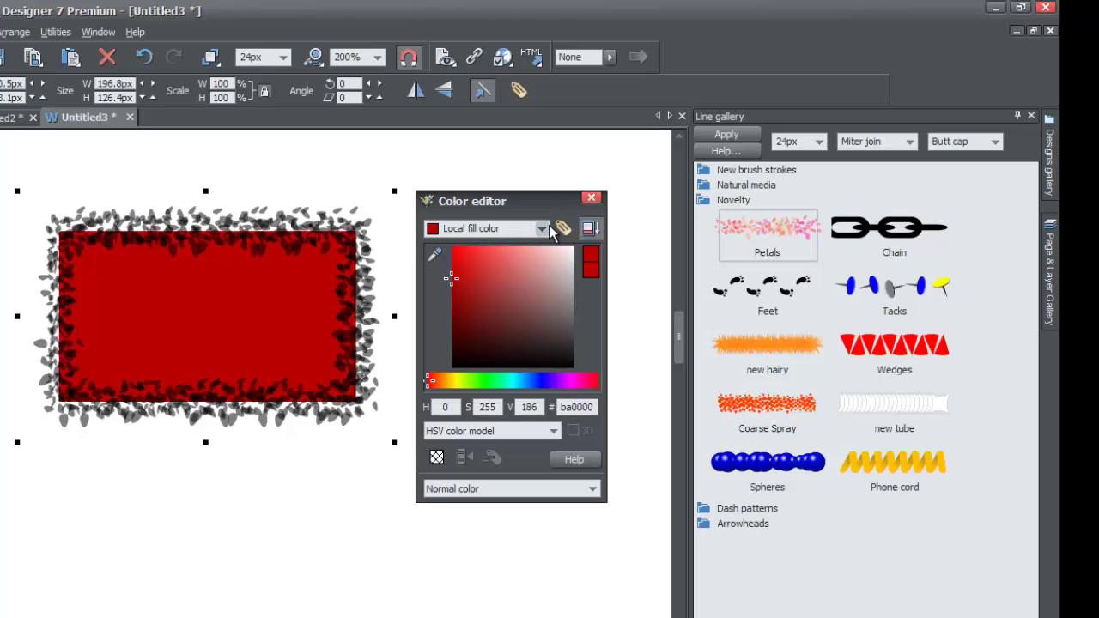
pyautogui.click(543, 228)
pyautogui.click(506, 257)
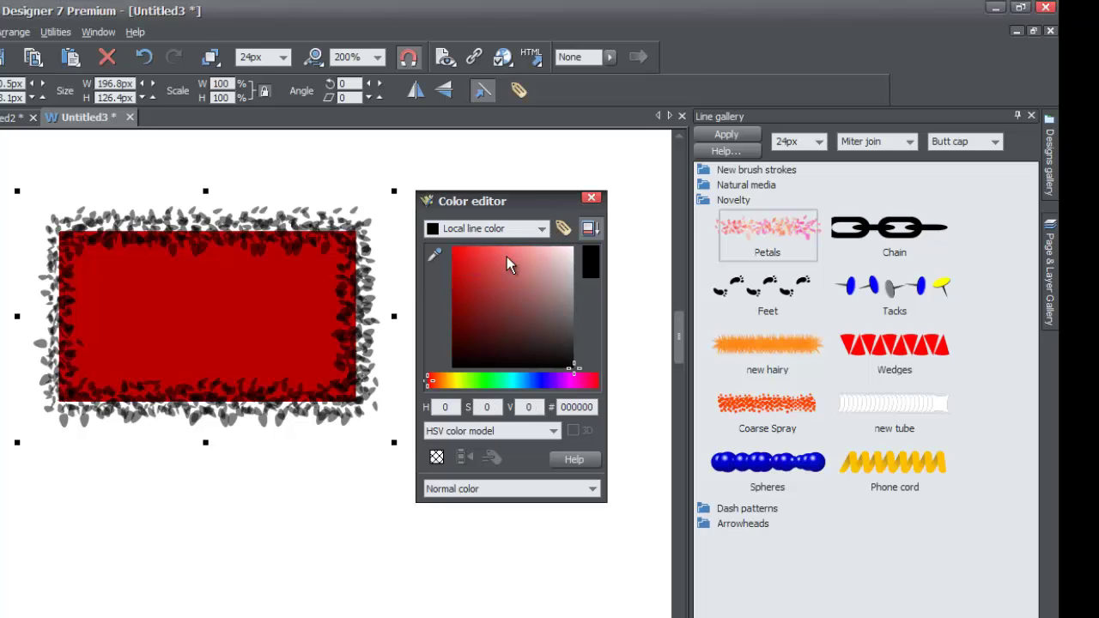
pyautogui.click(467, 289)
pyautogui.moveTo(466, 289); pyautogui.dragTo(443, 249)
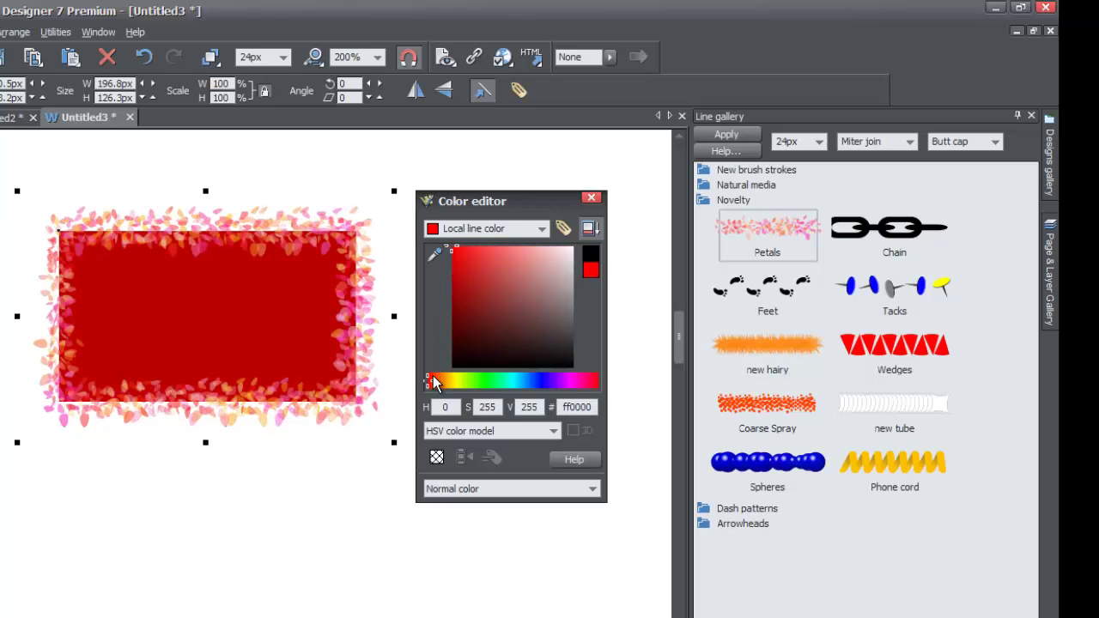
# Try blue, darker and yellow shades on the petals outline and finish with the purple line color 7e00ff
pyautogui.moveTo(433, 379); pyautogui.dragTo(543, 372)
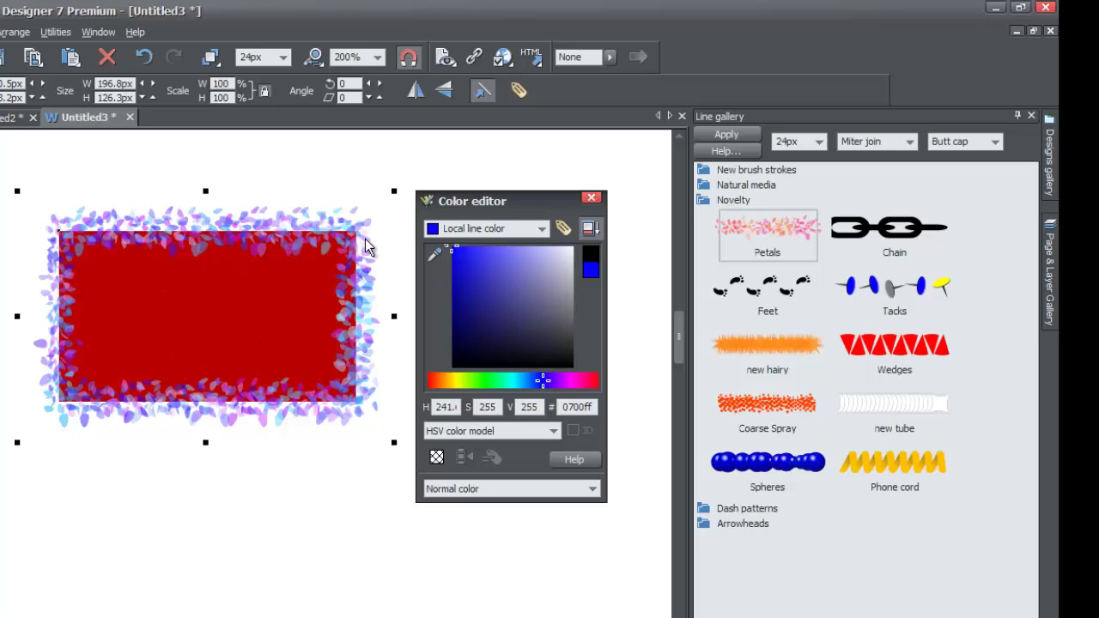
pyautogui.moveTo(494, 257); pyautogui.dragTo(503, 321)
pyautogui.click(454, 378)
pyautogui.click(462, 251)
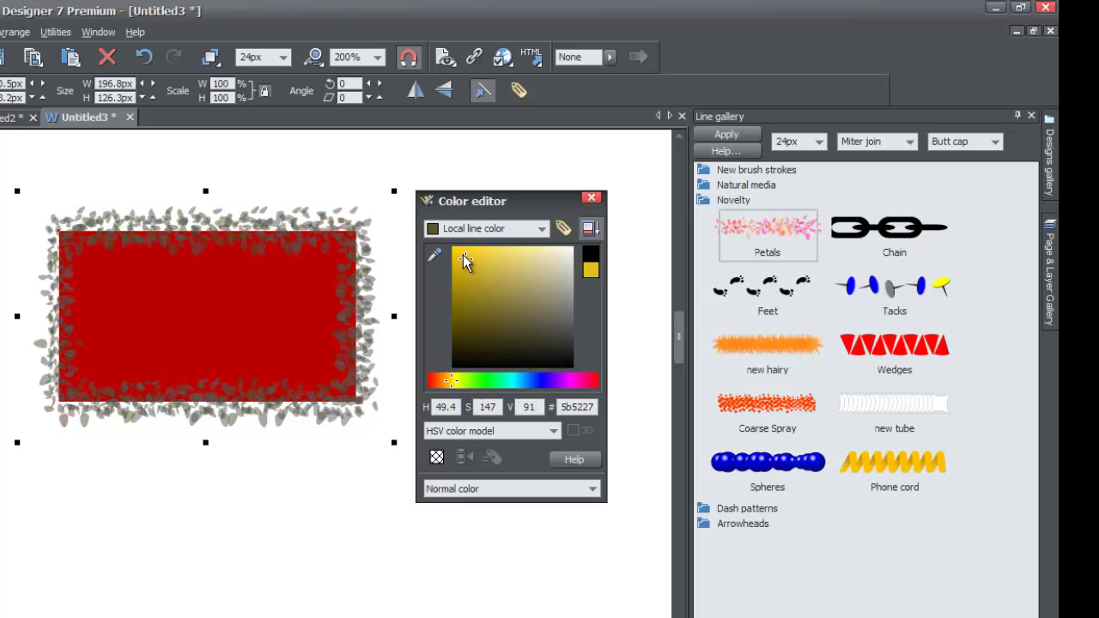
pyautogui.moveTo(453, 381)
pyautogui.mouseDown()
pyautogui.moveTo(435, 381)
pyautogui.moveTo(557, 379)
pyautogui.mouseUp()
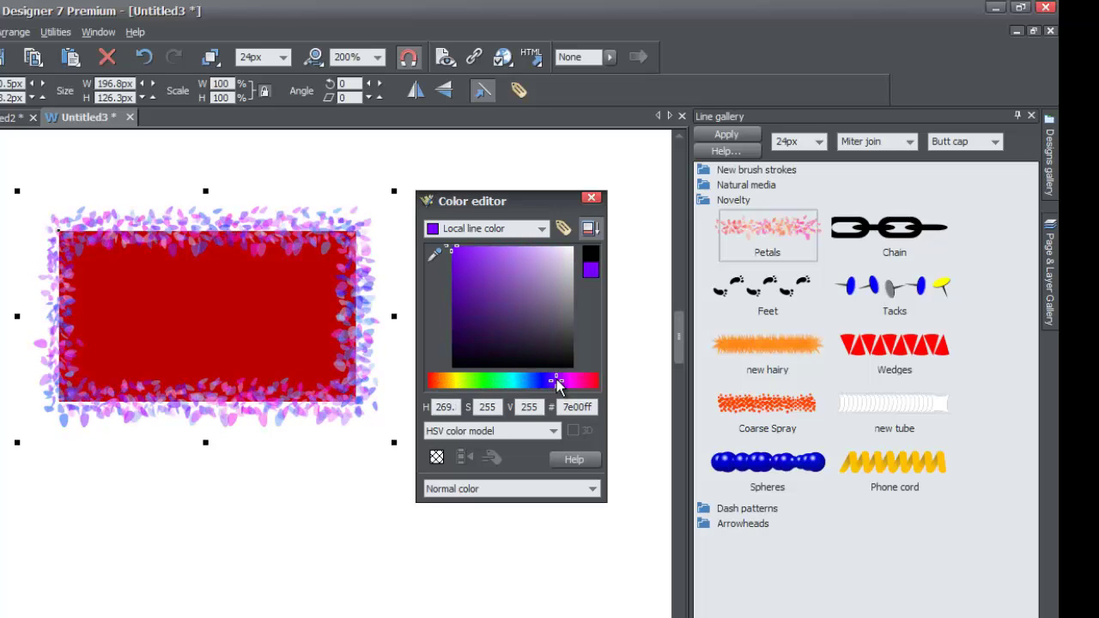
# Try the Chain, Tacks, Wedges, Spheres, new hairy and other Novelty brushes on the purple outline, and return to Petals
pyautogui.doubleClick(886, 232)
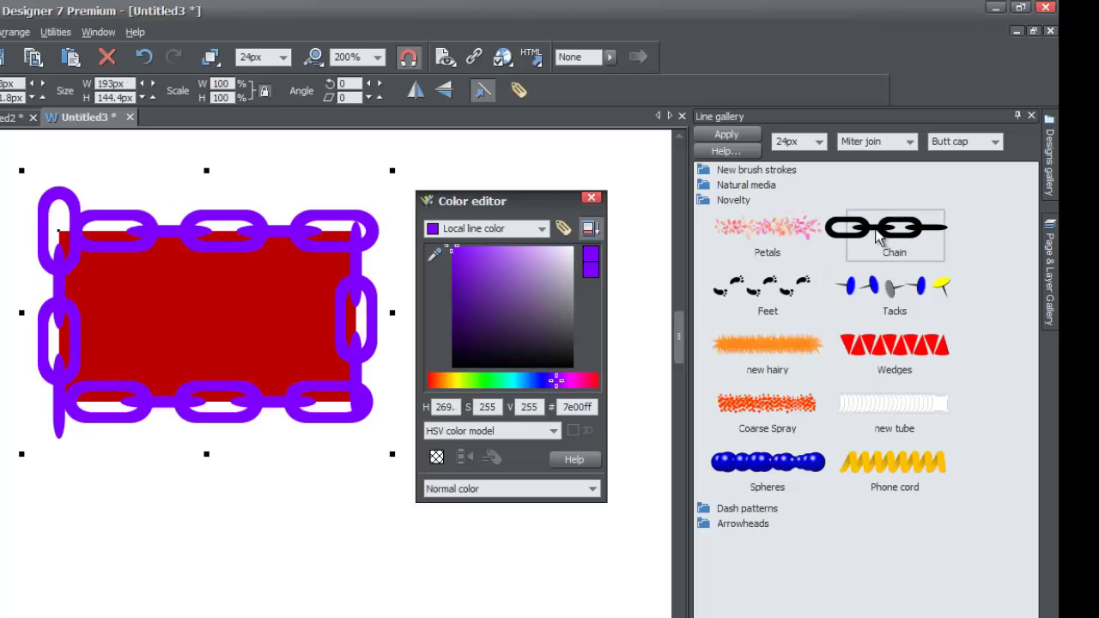
pyautogui.doubleClick(875, 292)
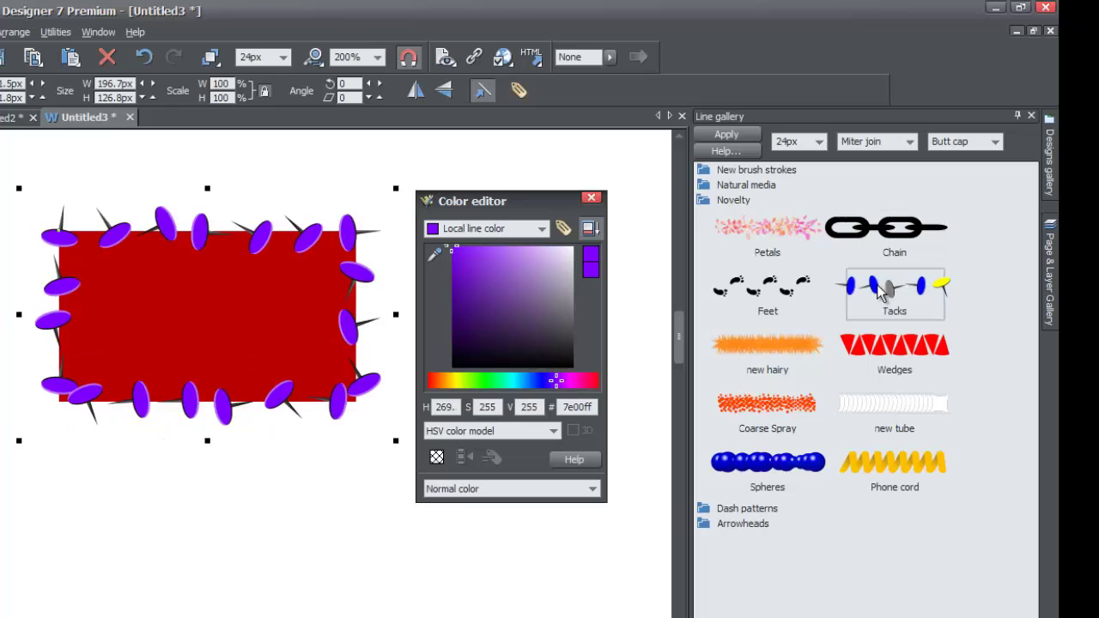
pyautogui.doubleClick(877, 356)
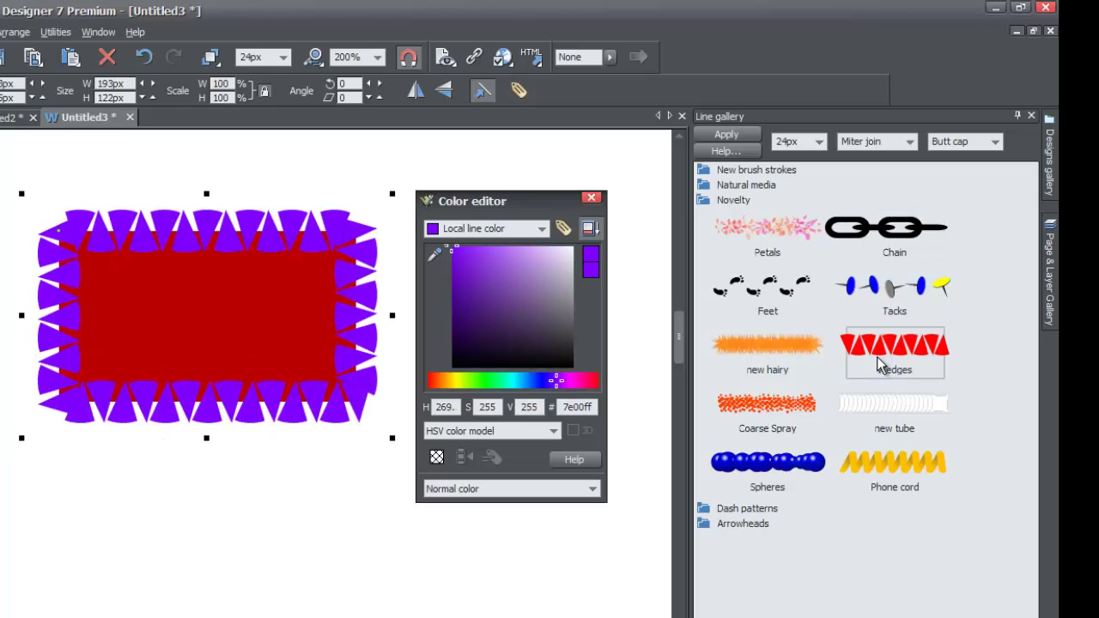
pyautogui.doubleClick(882, 416)
pyautogui.doubleClick(882, 462)
pyautogui.doubleClick(811, 468)
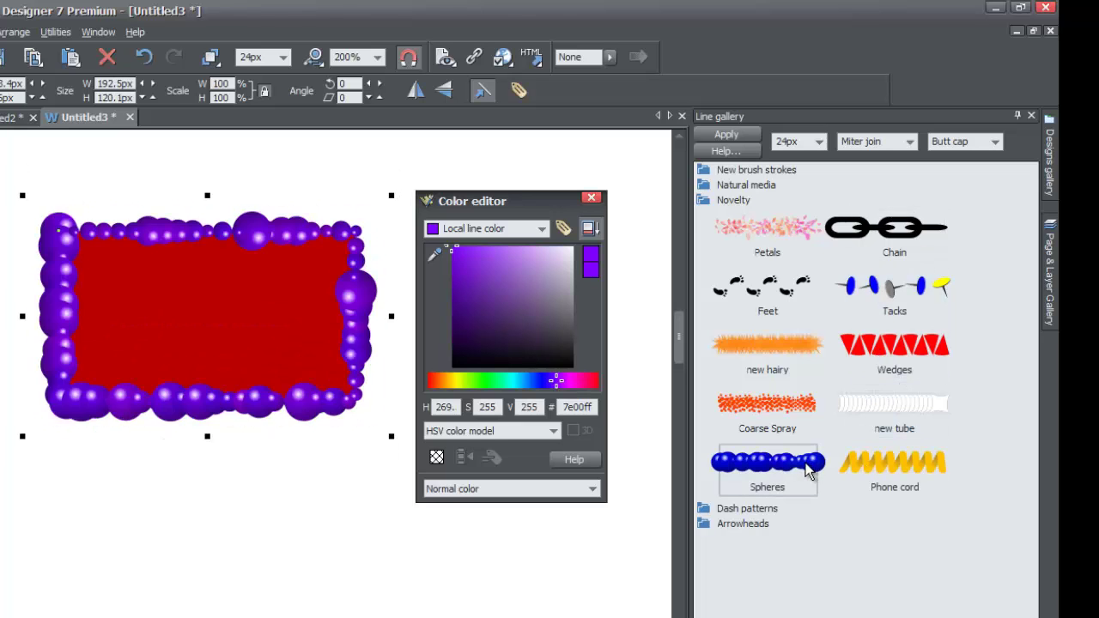
pyautogui.doubleClick(773, 403)
pyautogui.doubleClick(765, 345)
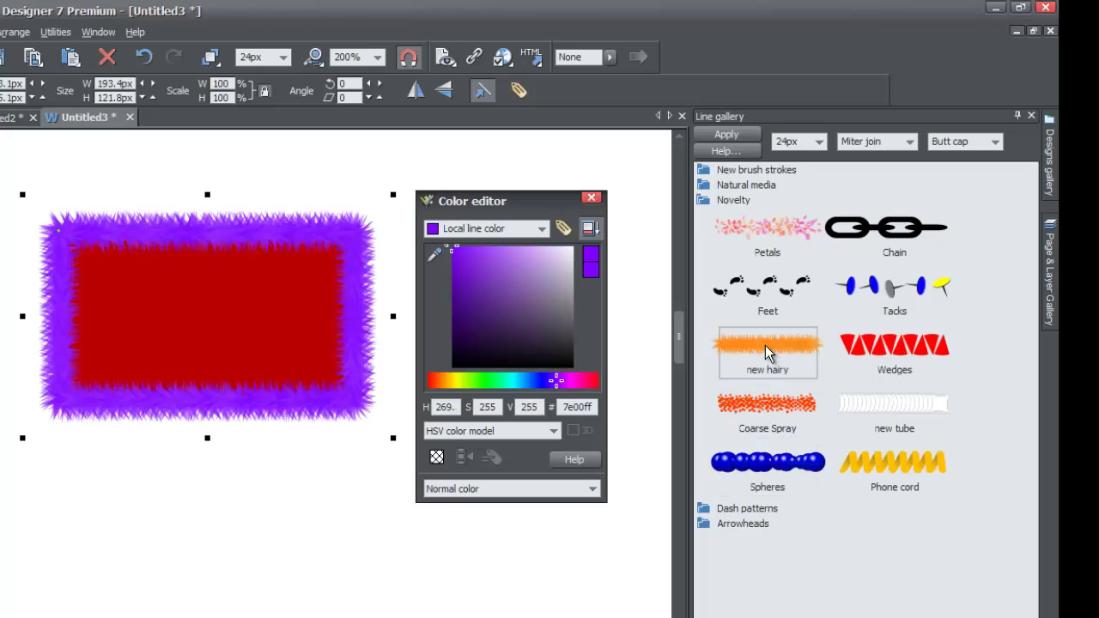
pyautogui.doubleClick(766, 302)
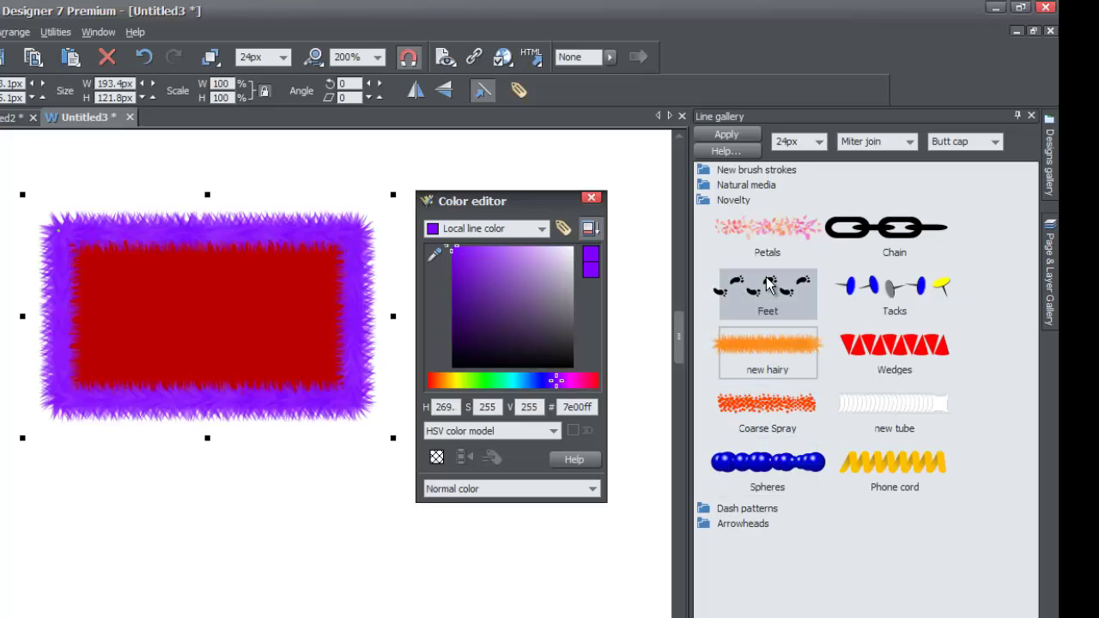
pyautogui.doubleClick(758, 232)
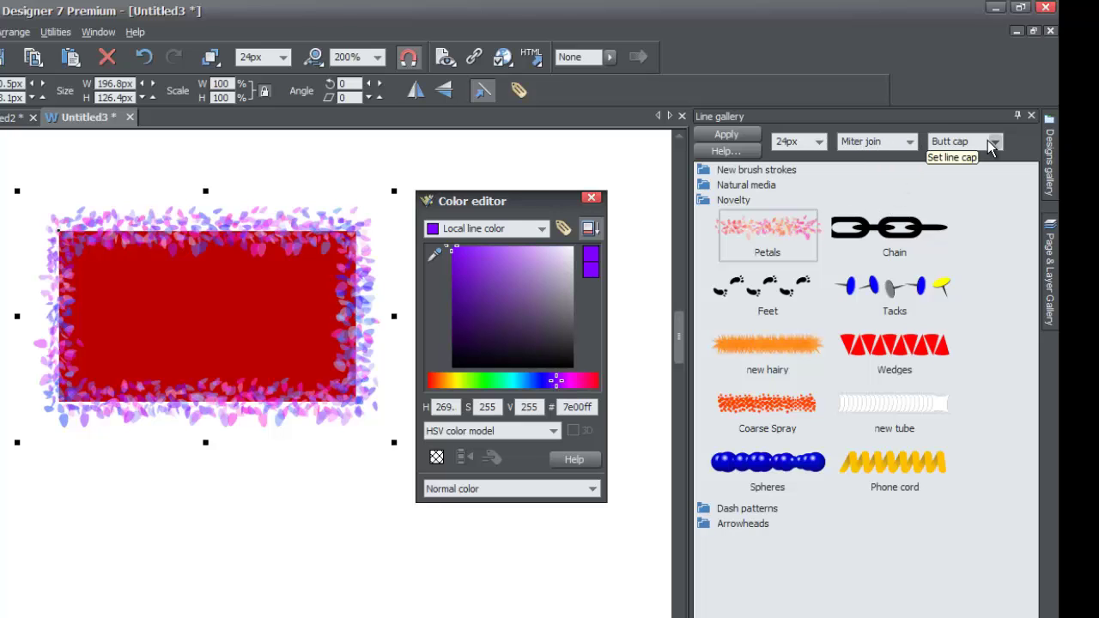
# Compare the Round, Beveled and Miter join types on the petals outline and return it to Miter join
pyautogui.click(910, 142)
pyautogui.click(909, 143)
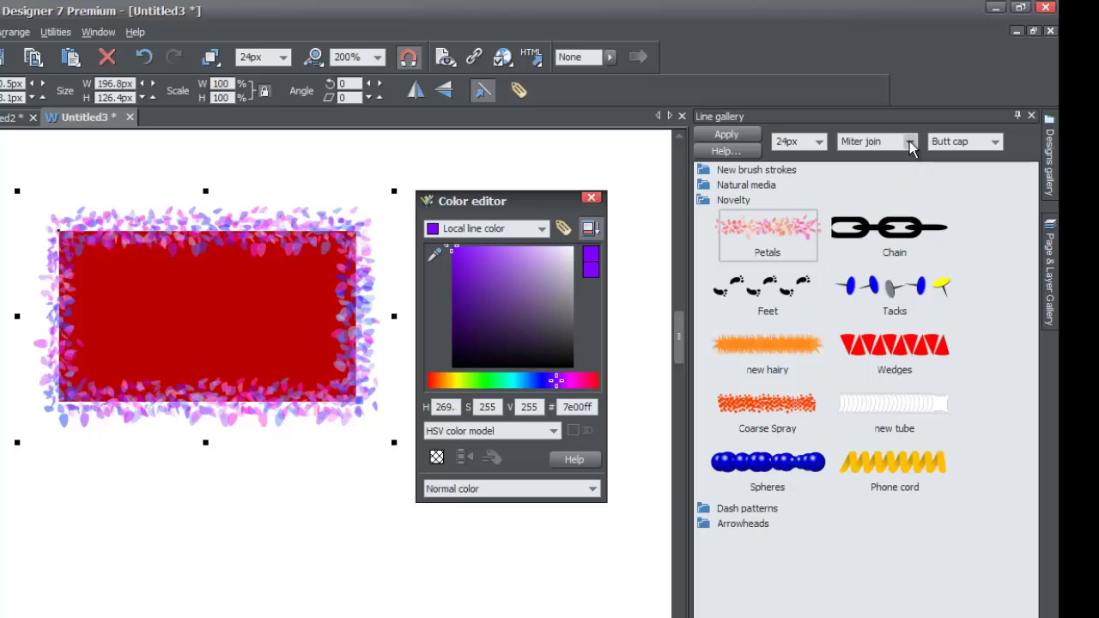
pyautogui.click(910, 141)
pyautogui.click(895, 169)
pyautogui.click(909, 142)
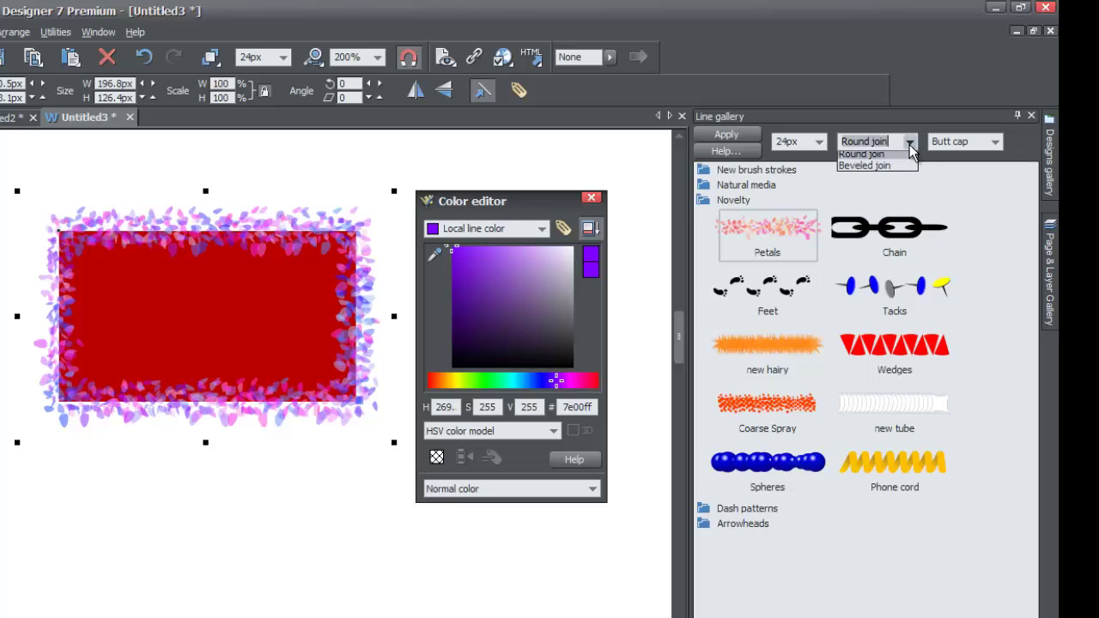
pyautogui.click(887, 181)
pyautogui.click(912, 145)
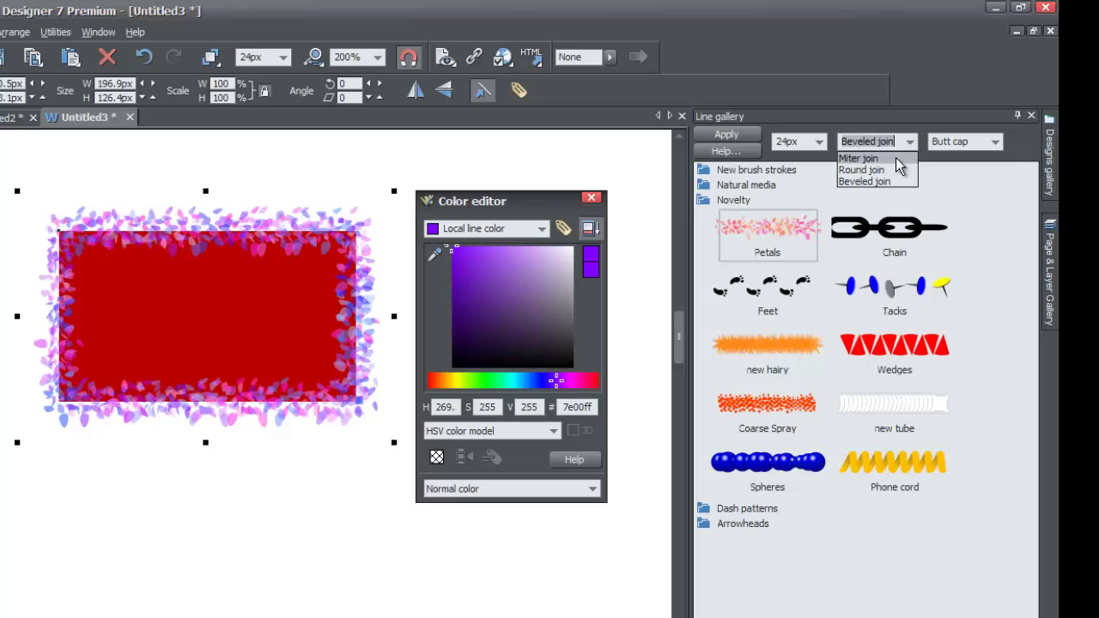
pyautogui.click(895, 158)
pyautogui.click(909, 140)
pyautogui.click(885, 170)
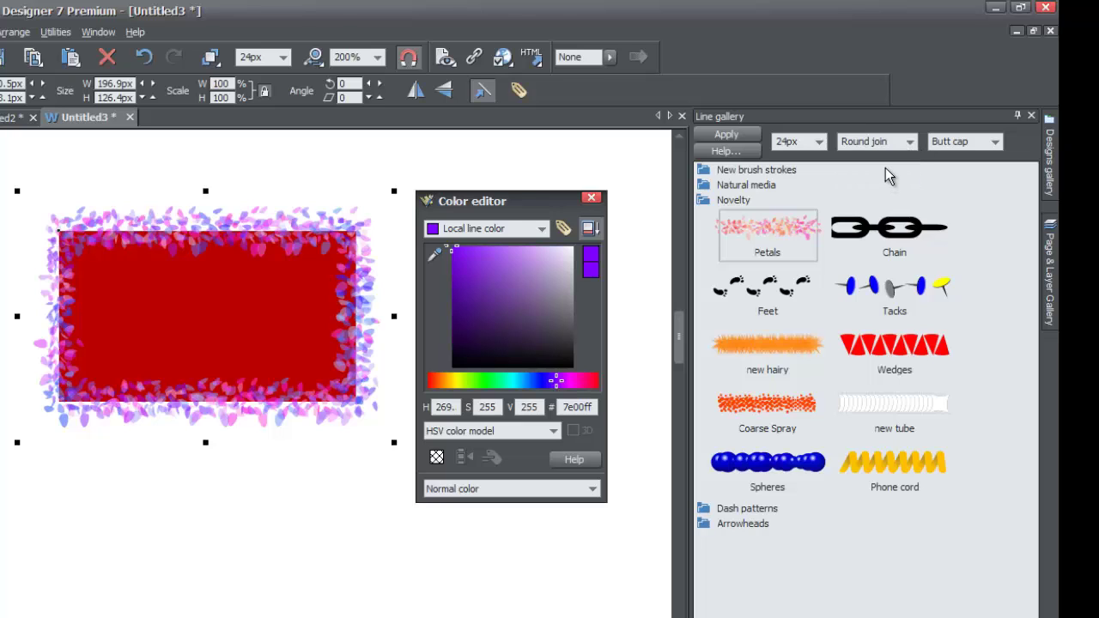
pyautogui.click(909, 142)
pyautogui.click(892, 169)
pyautogui.click(911, 142)
pyautogui.click(897, 156)
pyautogui.click(893, 142)
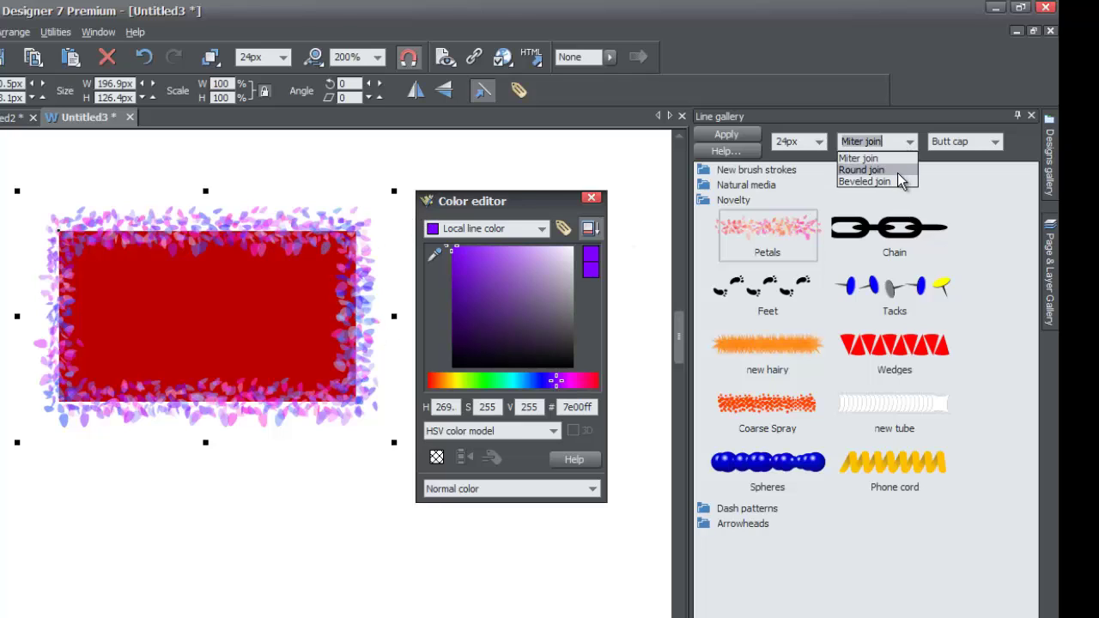
pyautogui.click(896, 172)
pyautogui.click(910, 143)
pyautogui.click(896, 172)
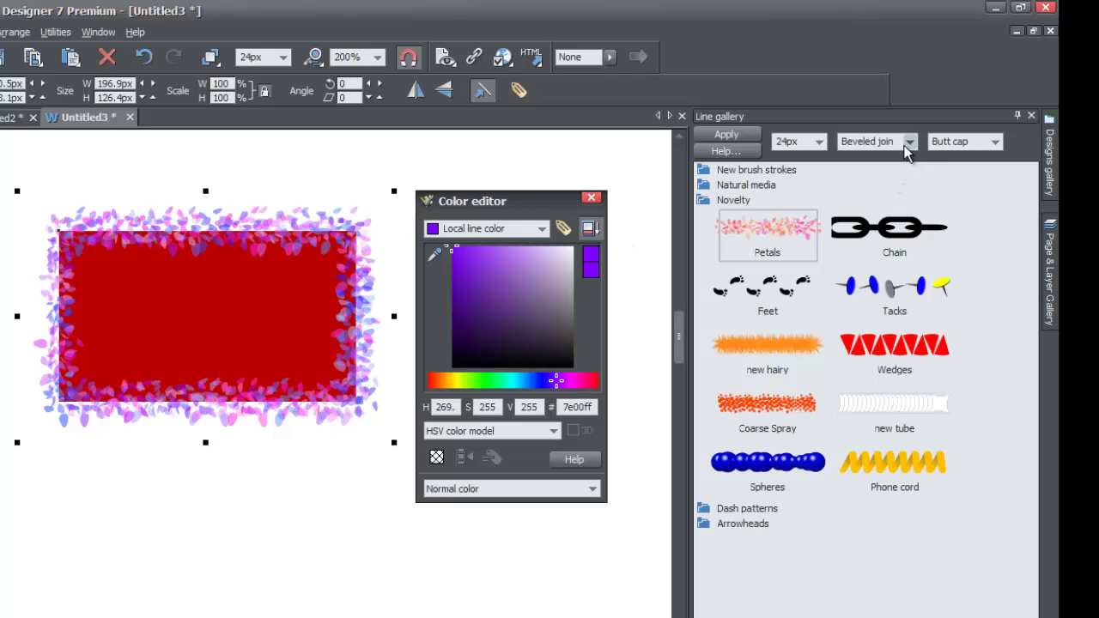
pyautogui.click(907, 142)
pyautogui.click(891, 160)
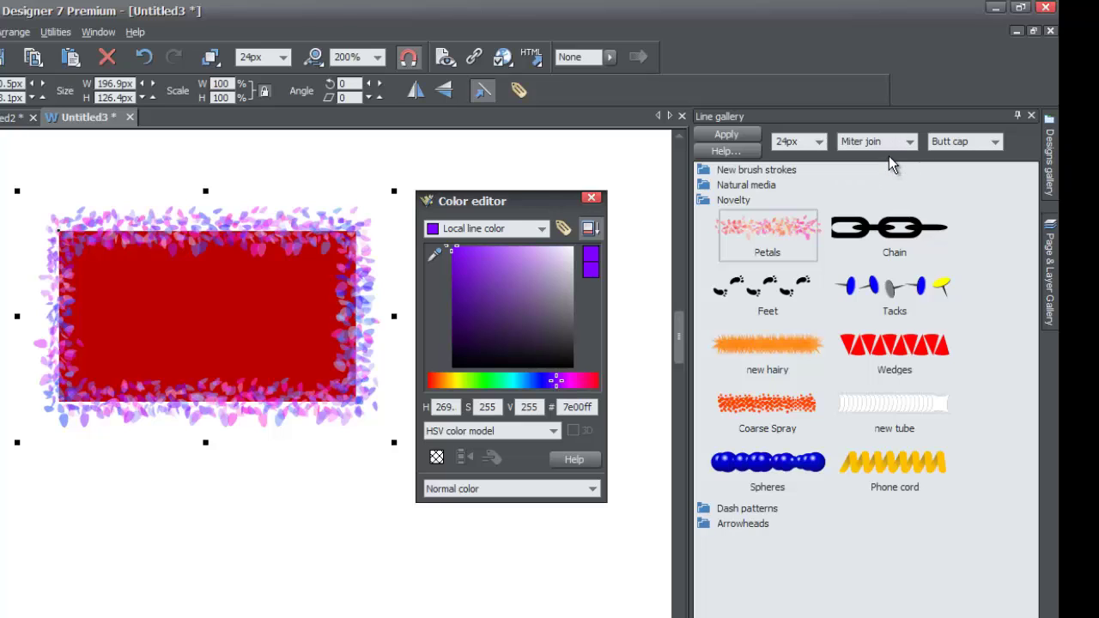
pyautogui.click(909, 142)
pyautogui.click(896, 168)
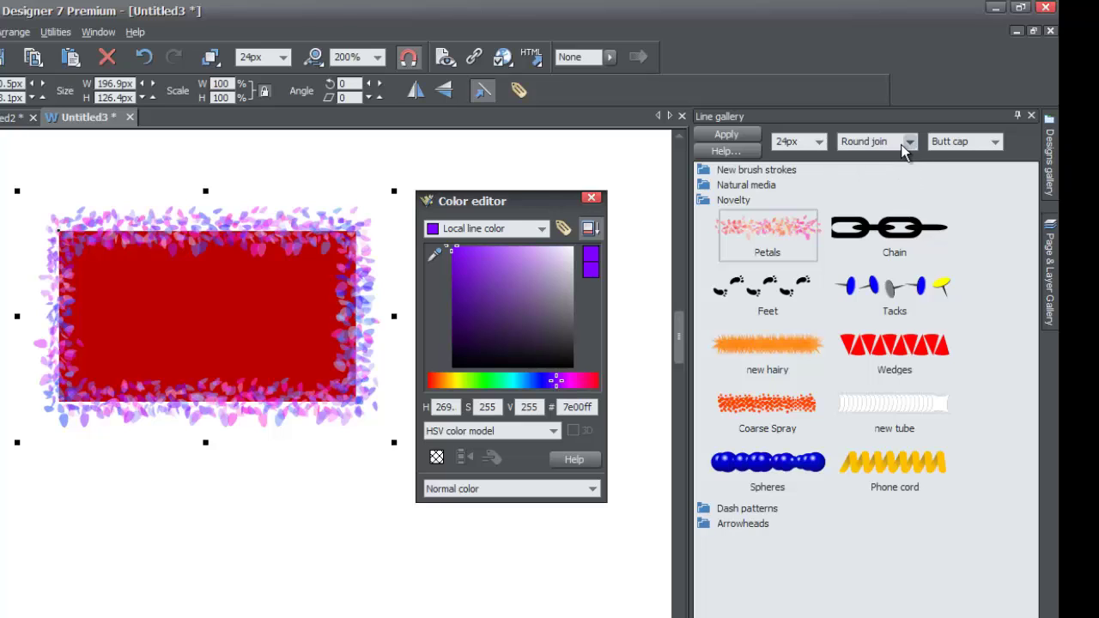
pyautogui.click(909, 143)
pyautogui.click(875, 176)
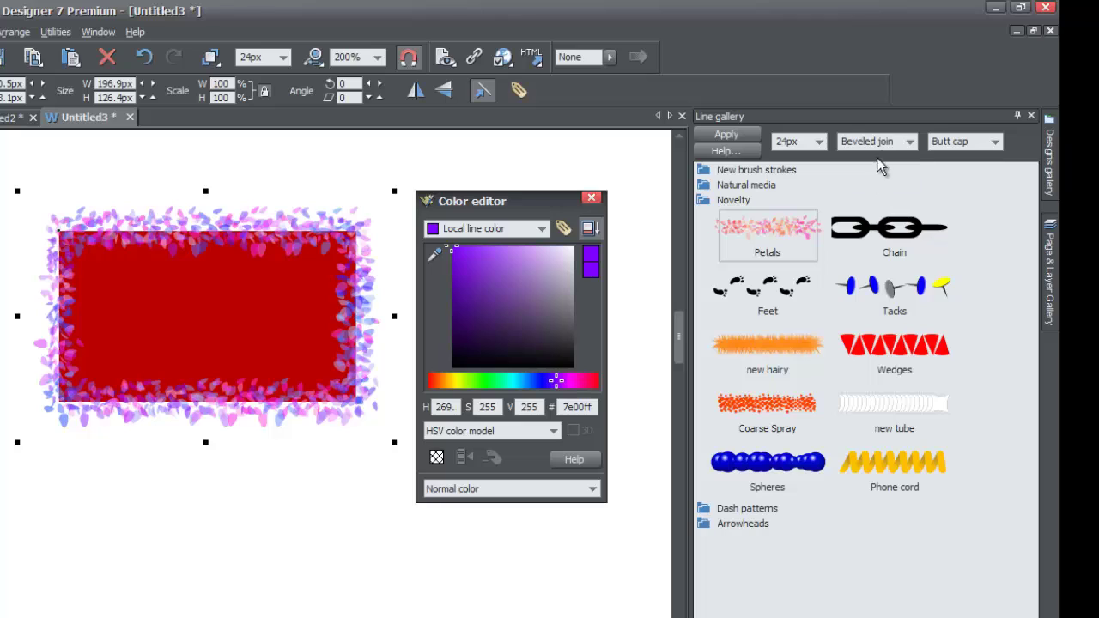
pyautogui.click(909, 142)
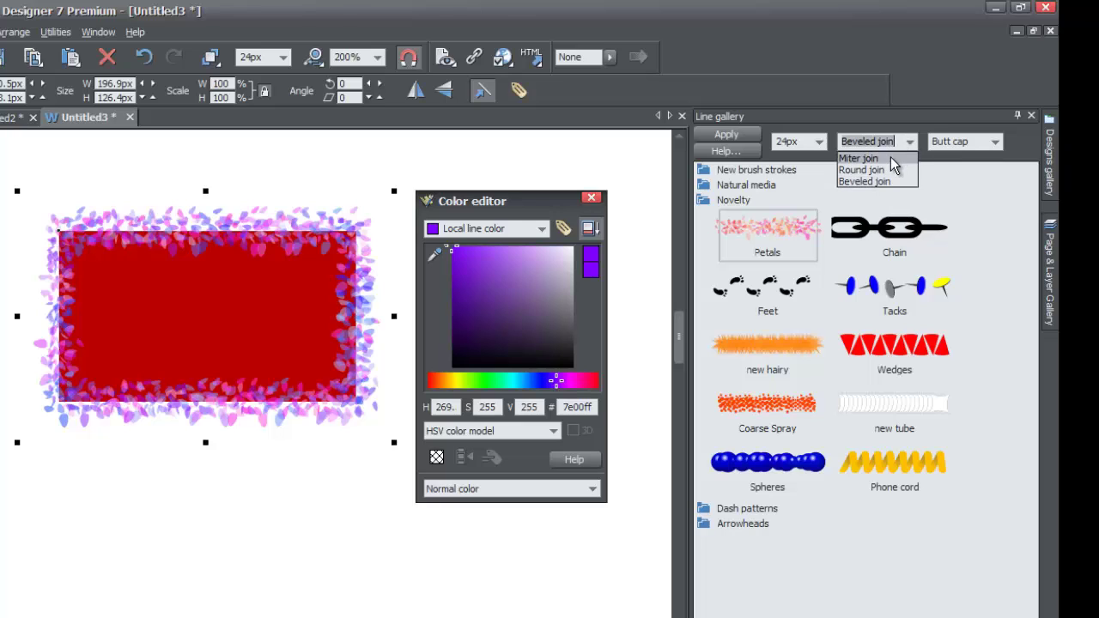
pyautogui.click(890, 158)
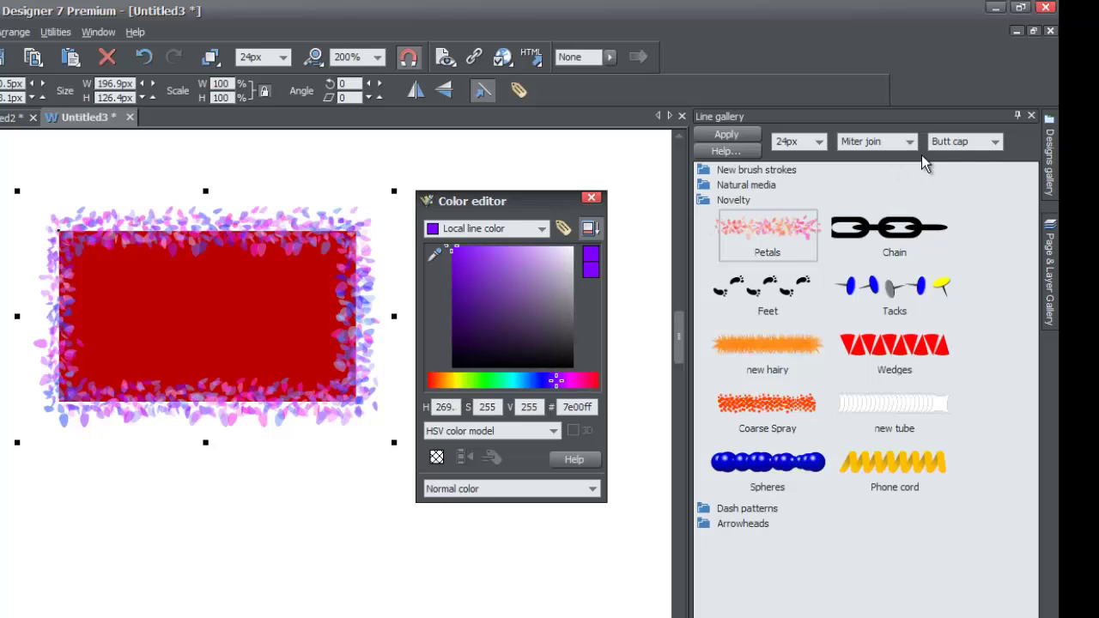
# Compare the Round, Square and Butt cap styles on the purple petals outline and return it to Butt cap
pyautogui.click(993, 144)
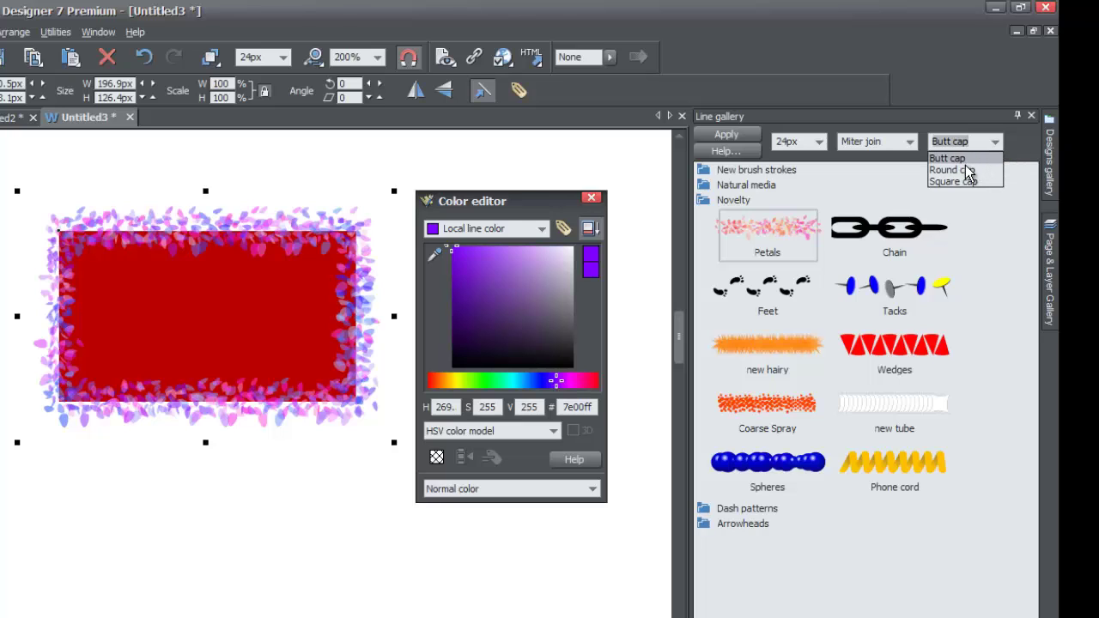
pyautogui.click(964, 171)
pyautogui.click(996, 141)
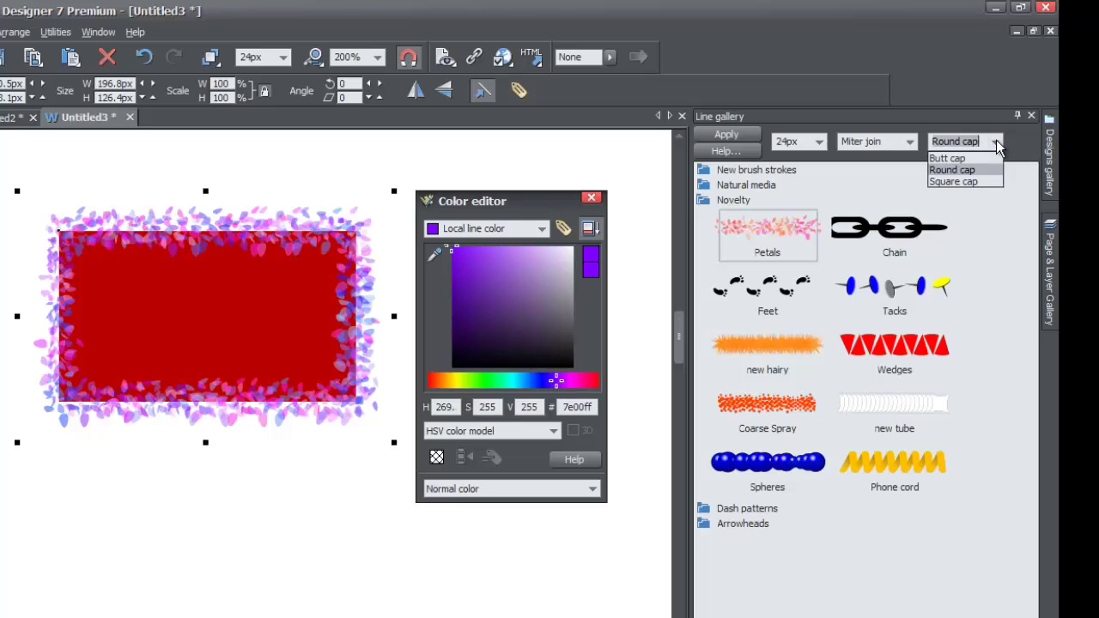
pyautogui.click(970, 182)
pyautogui.click(992, 141)
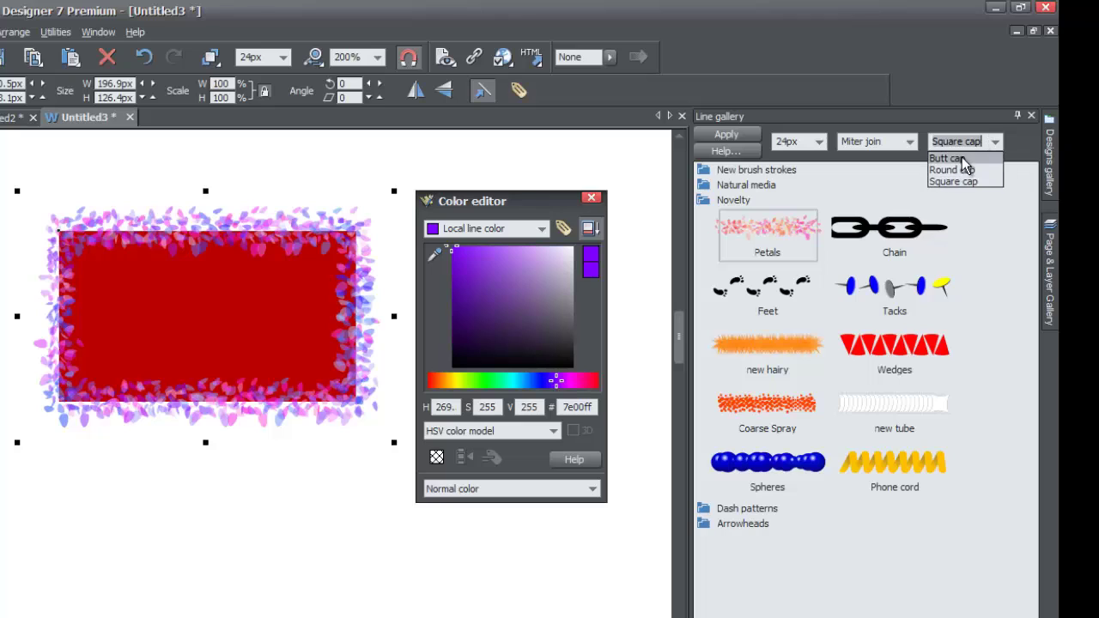
pyautogui.click(961, 157)
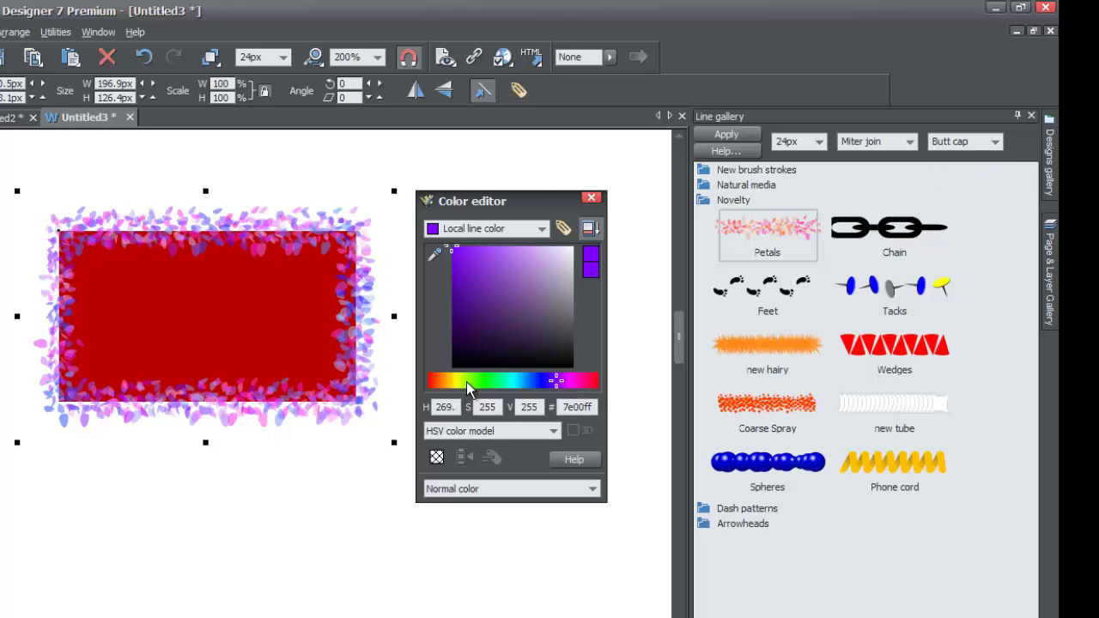
# Color the outline green 46ff00, try the Tacks and Wedges brushes, and finish with a Coarse Spray outline in orange ff7300
pyautogui.moveTo(466, 382)
pyautogui.mouseDown()
pyautogui.moveTo(444, 381)
pyautogui.moveTo(476, 380)
pyautogui.mouseUp()
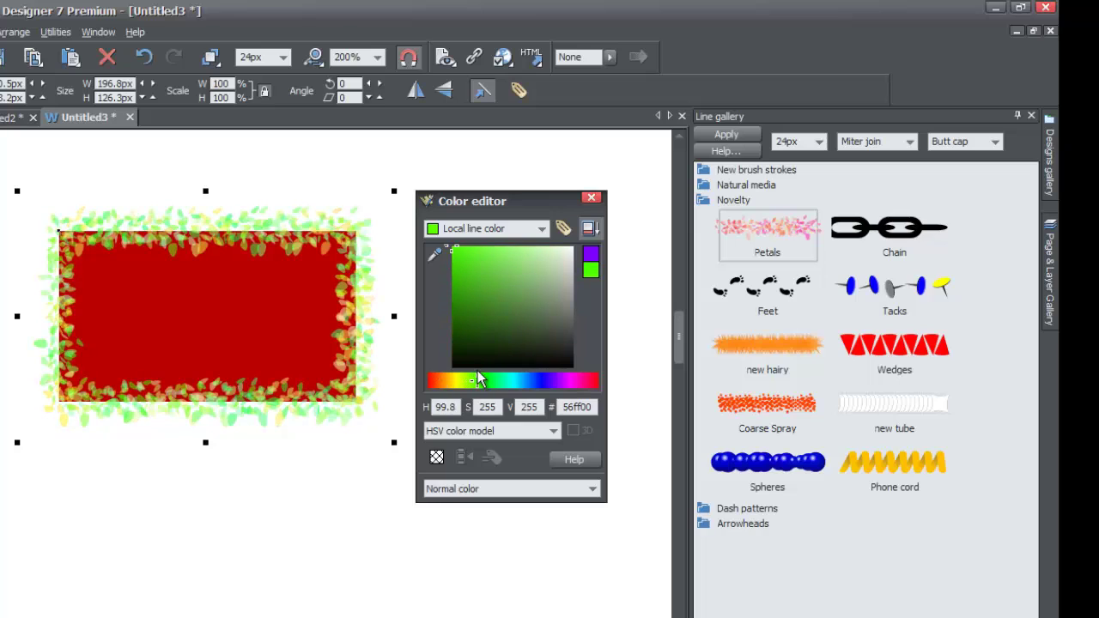
pyautogui.doubleClick(885, 292)
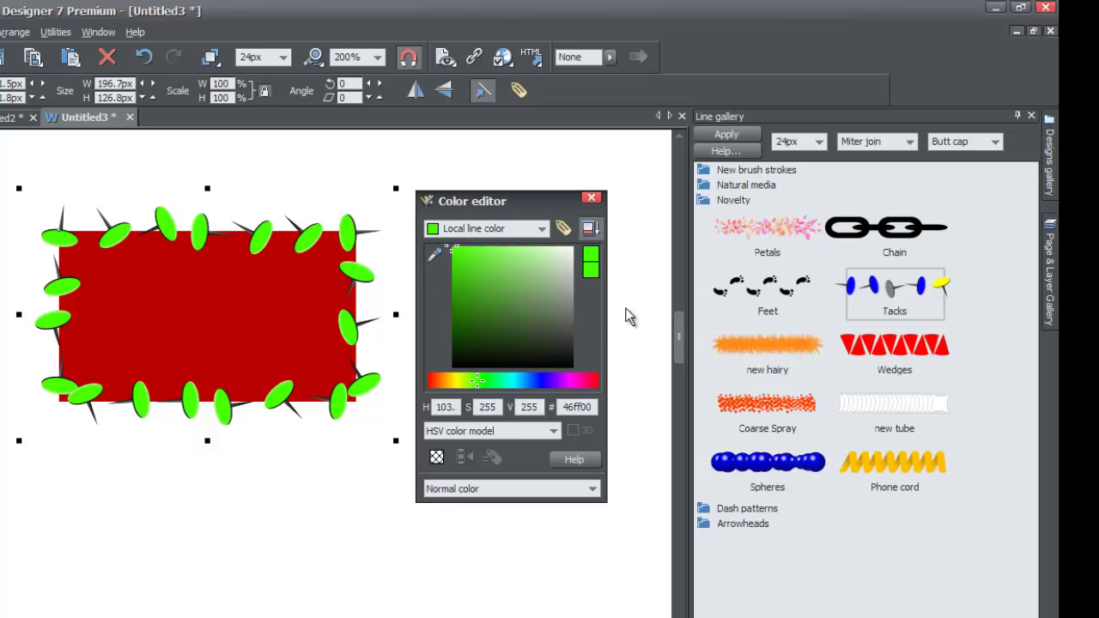
pyautogui.doubleClick(889, 352)
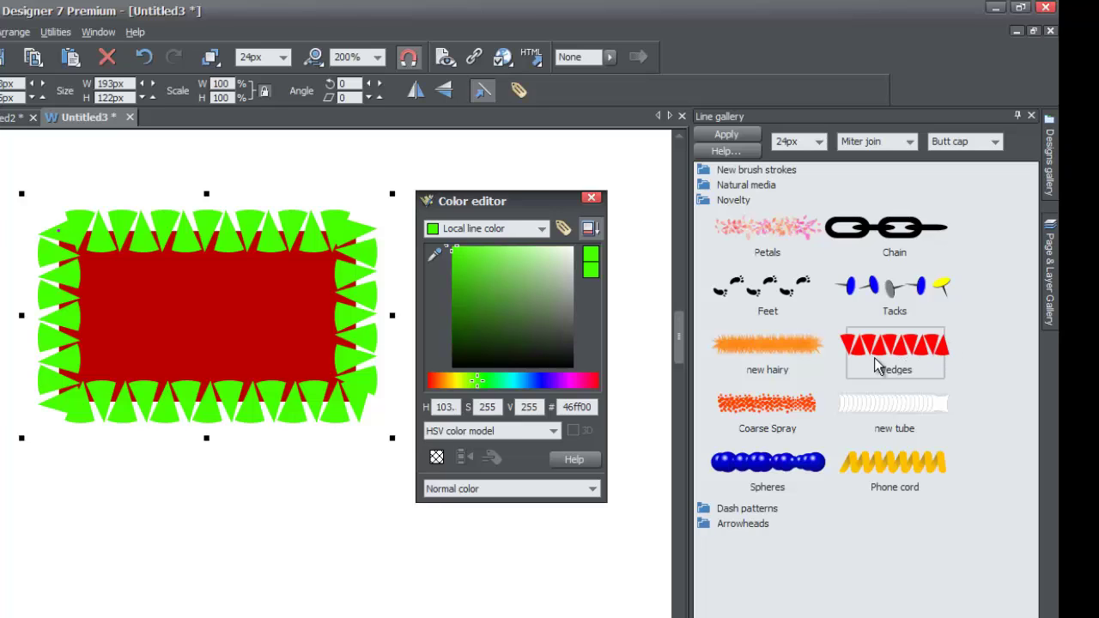
pyautogui.doubleClick(775, 410)
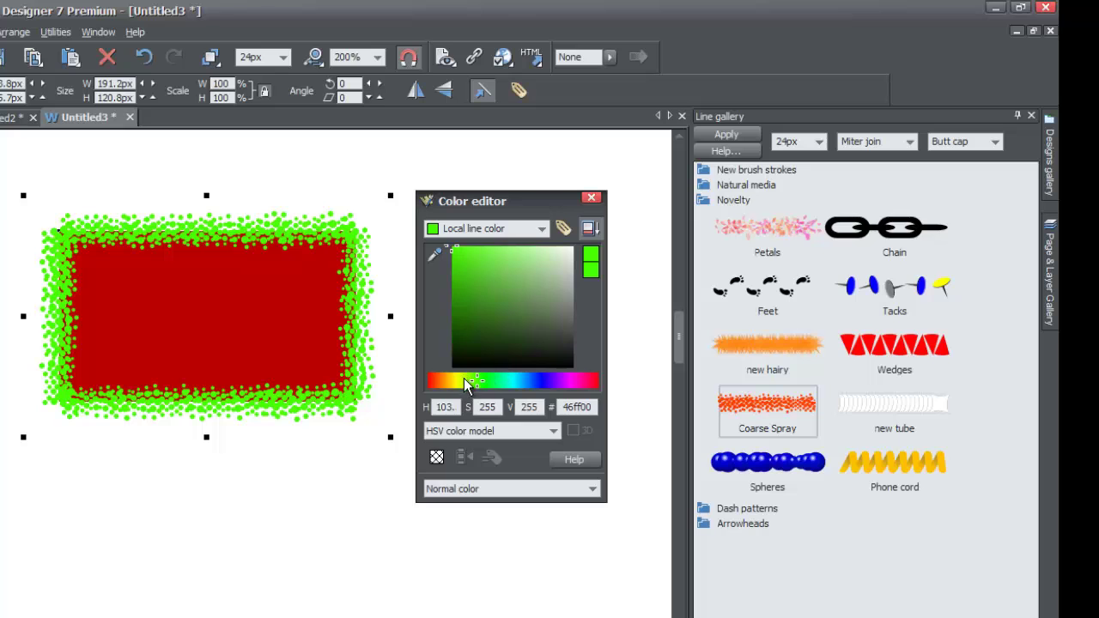
pyautogui.moveTo(468, 380)
pyautogui.mouseDown()
pyautogui.moveTo(530, 383)
pyautogui.moveTo(438, 381)
pyautogui.mouseUp()
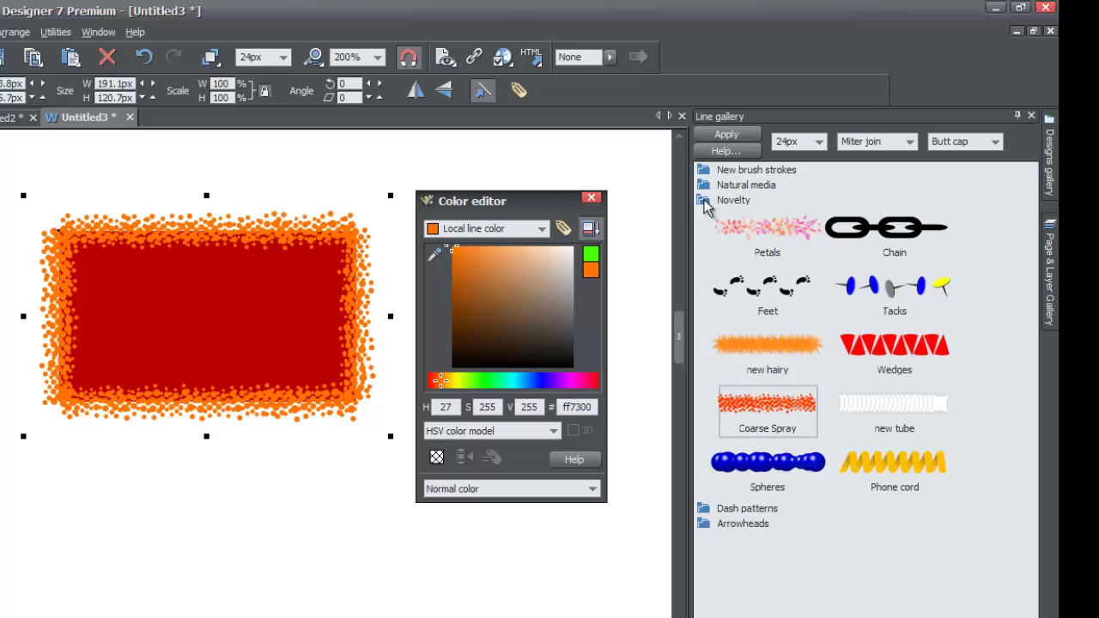
# Apply the Natural media Airbrush to the rectangle's outline, try a black line color, and return it to orange ff7300
pyautogui.click(704, 202)
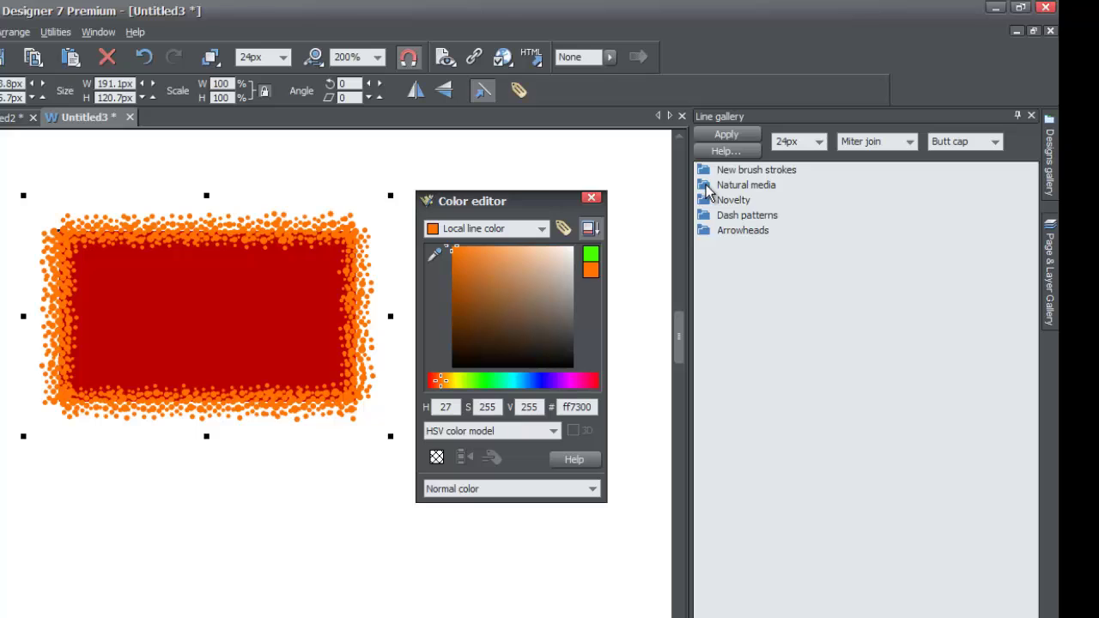
pyautogui.click(705, 188)
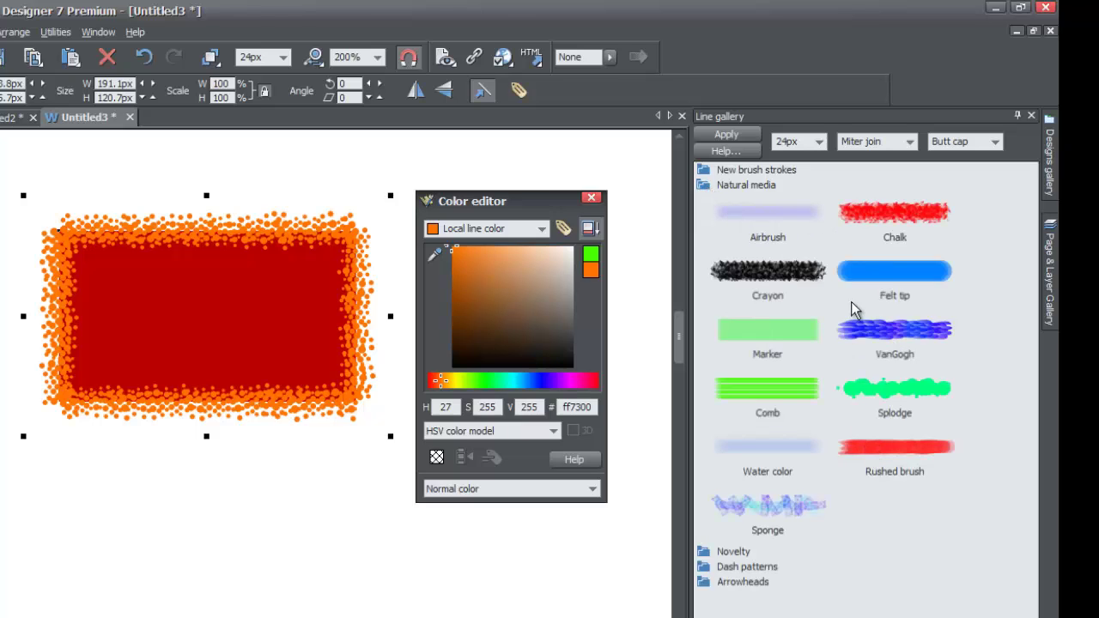
pyautogui.click(759, 220)
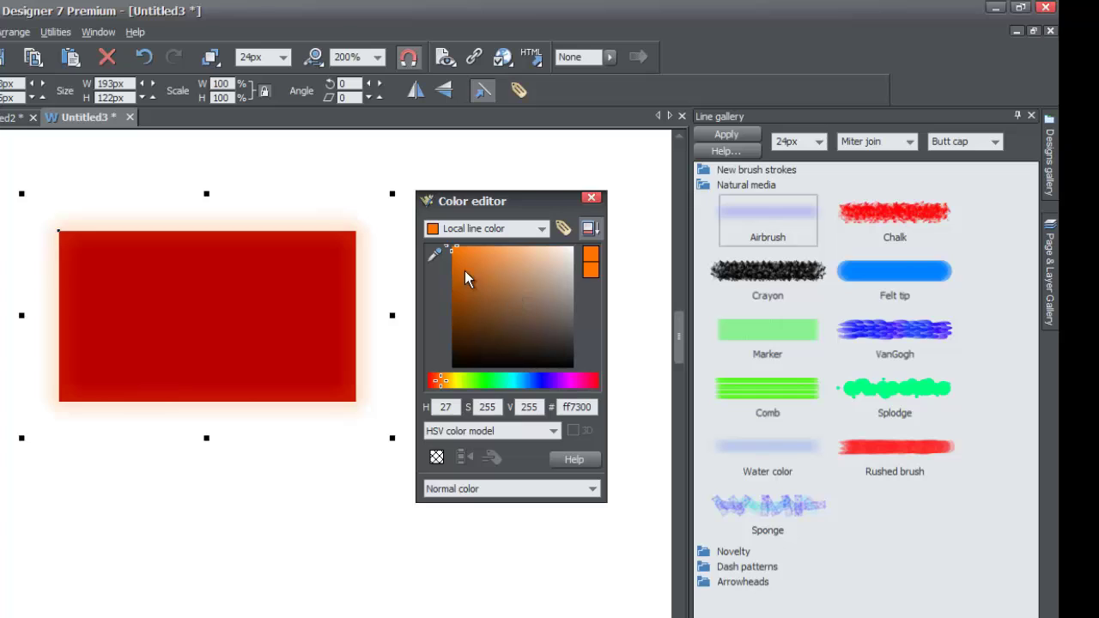
pyautogui.moveTo(464, 271)
pyautogui.mouseDown()
pyautogui.moveTo(442, 301)
pyautogui.moveTo(437, 380)
pyautogui.mouseUp()
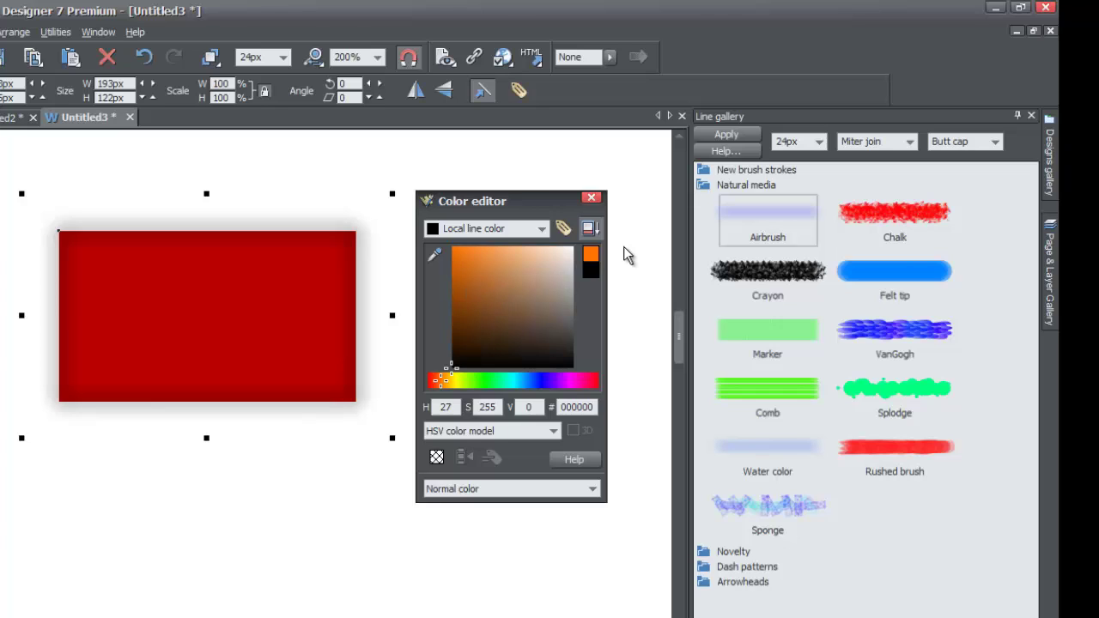
pyautogui.moveTo(498, 302); pyautogui.dragTo(438, 249)
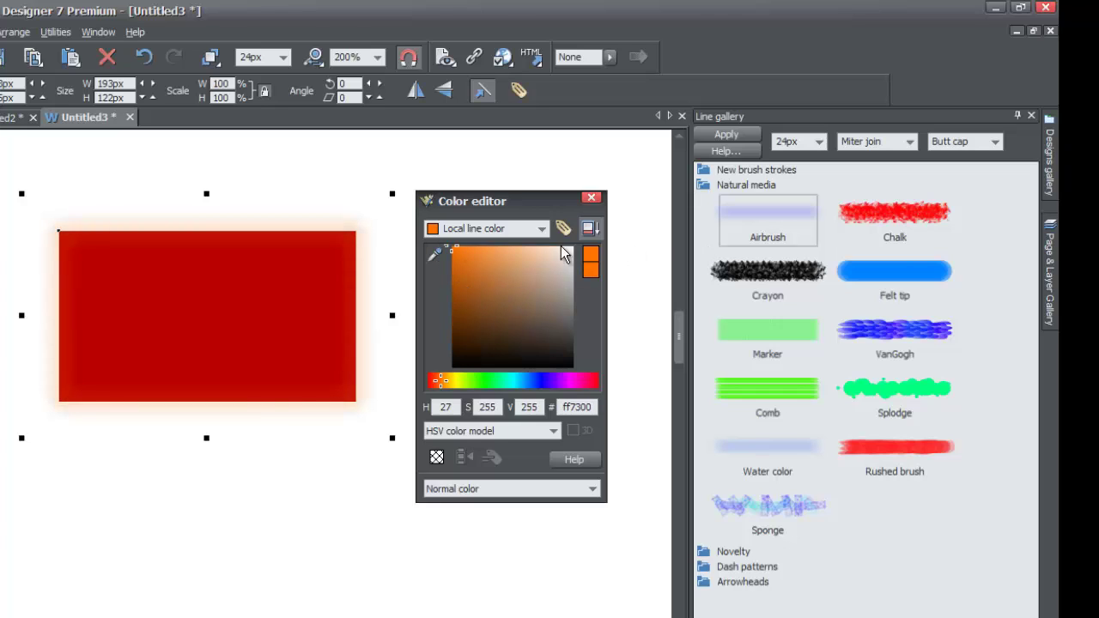
# Try the Chalk, Crayon, Felt tip, Marker and Splodge brushes on the orange outline, and settle on Comb
pyautogui.click(850, 213)
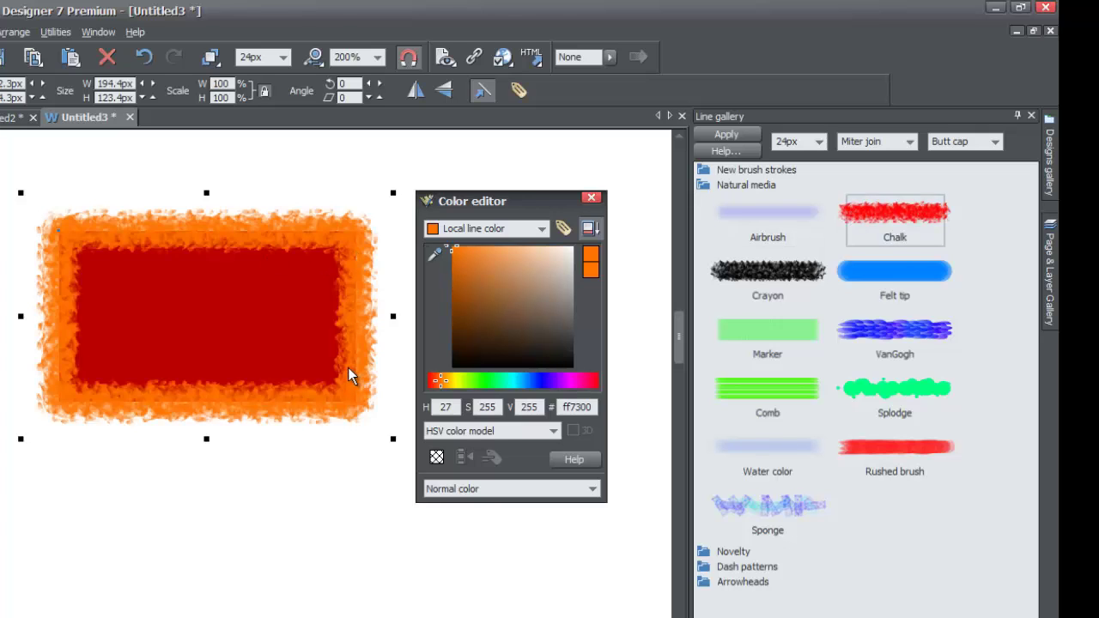
pyautogui.click(786, 279)
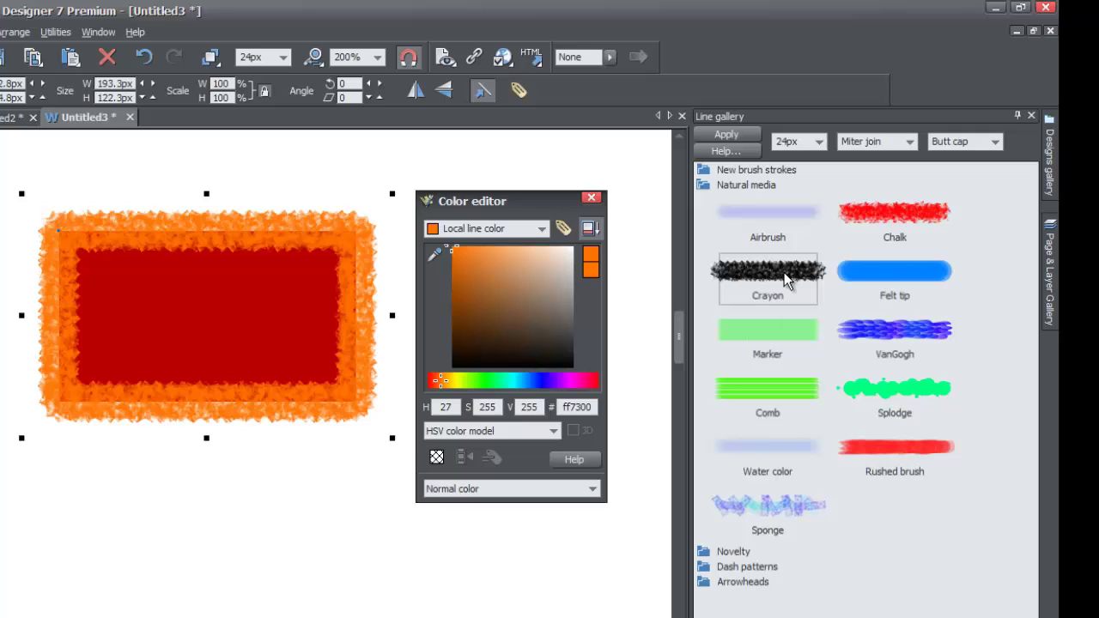
pyautogui.click(890, 273)
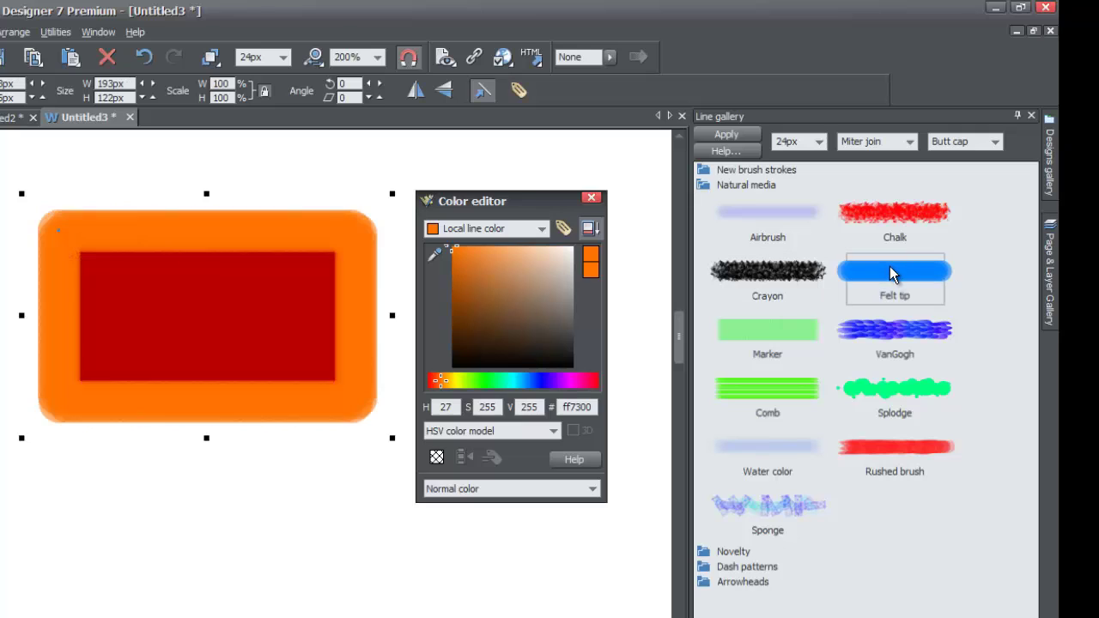
pyautogui.click(792, 345)
pyautogui.click(789, 385)
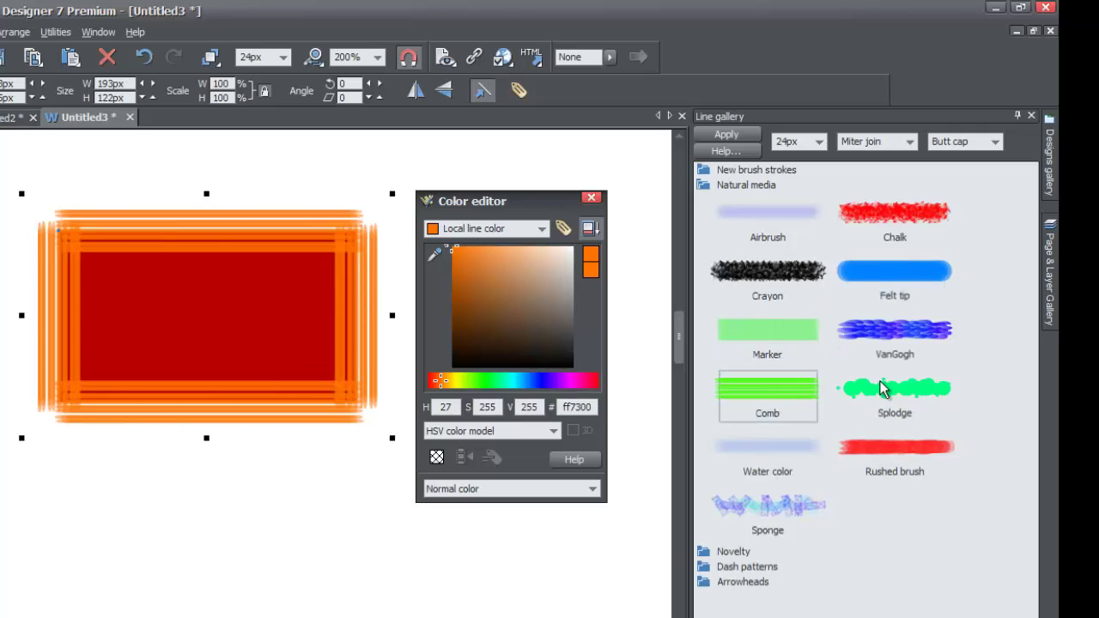
pyautogui.click(869, 388)
pyautogui.click(792, 393)
# Compare the Round and Beveled join types on the orange Comb outline and return it to Miter join
pyautogui.click(908, 144)
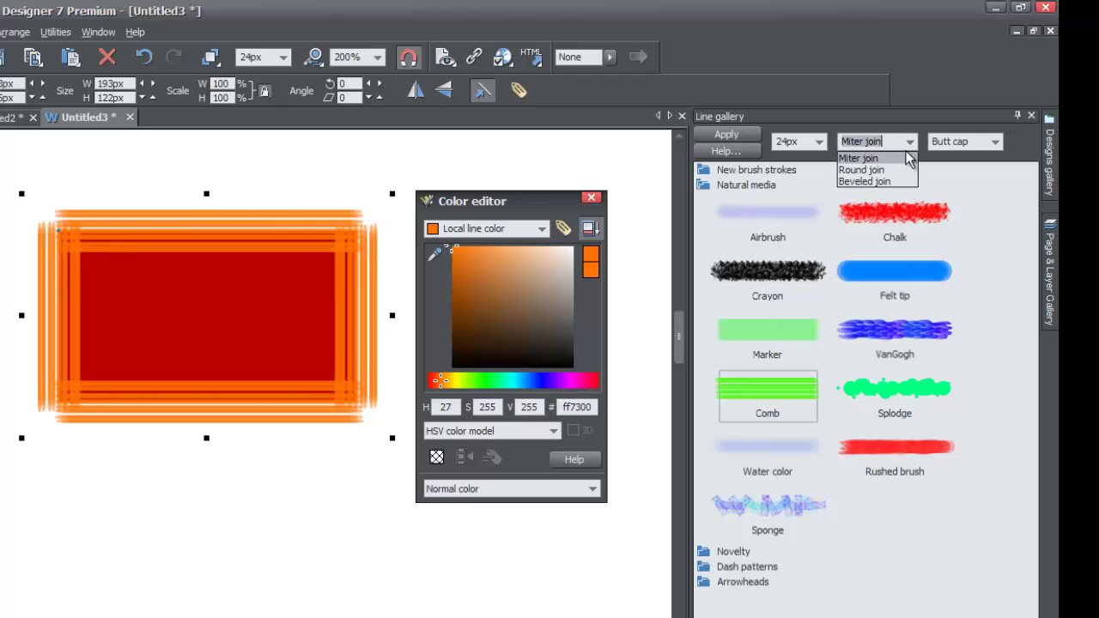
pyautogui.click(899, 168)
pyautogui.click(910, 143)
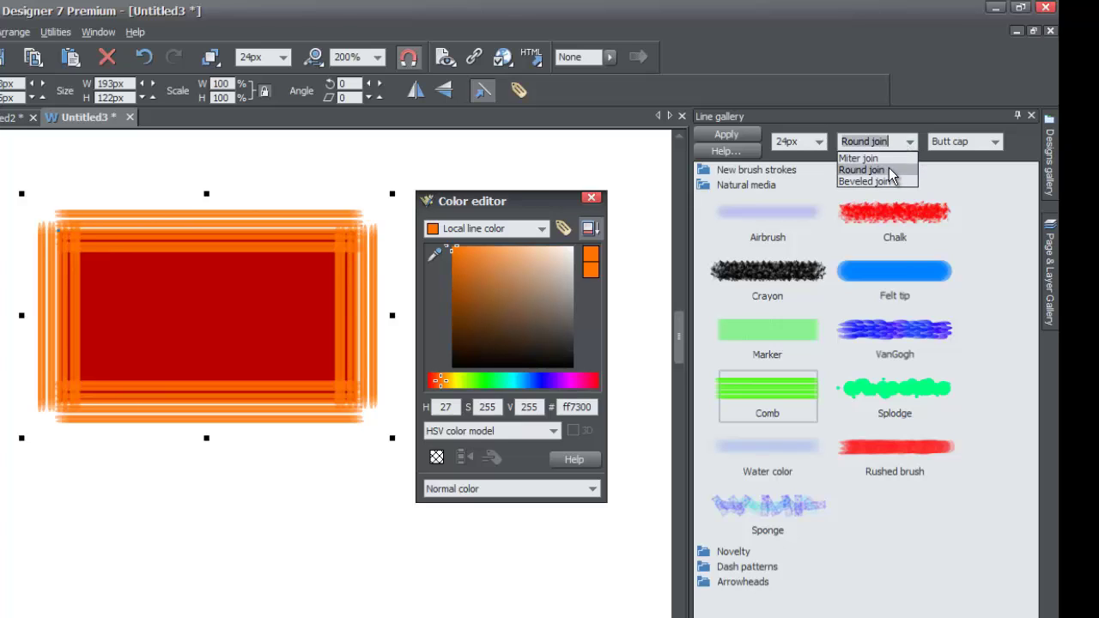
pyautogui.click(891, 179)
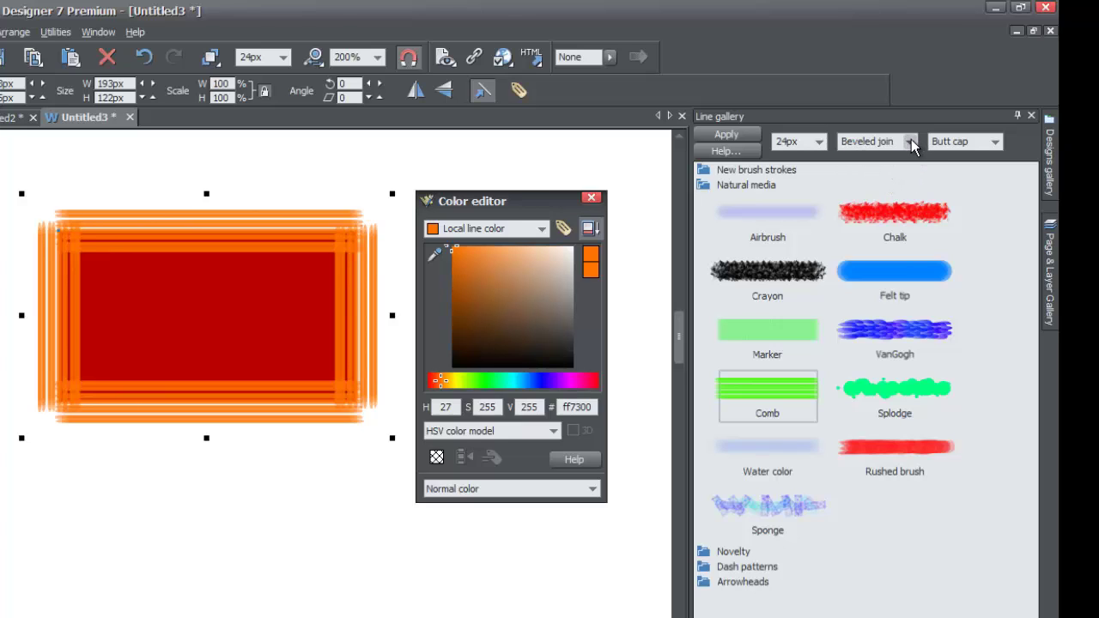
pyautogui.click(910, 139)
pyautogui.click(900, 166)
pyautogui.click(907, 143)
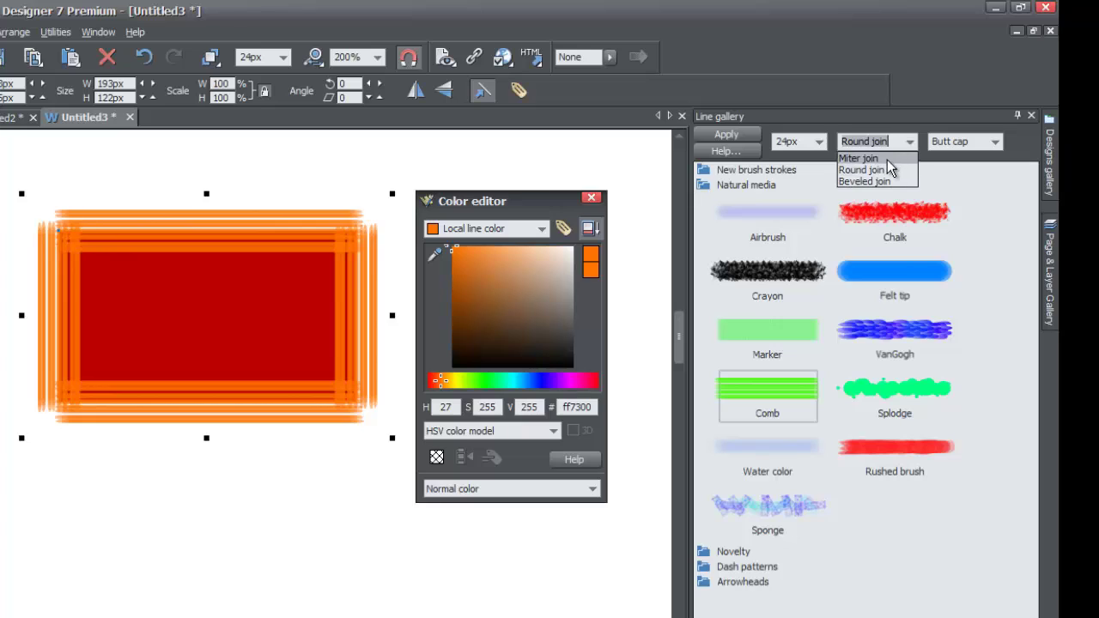
pyautogui.click(886, 159)
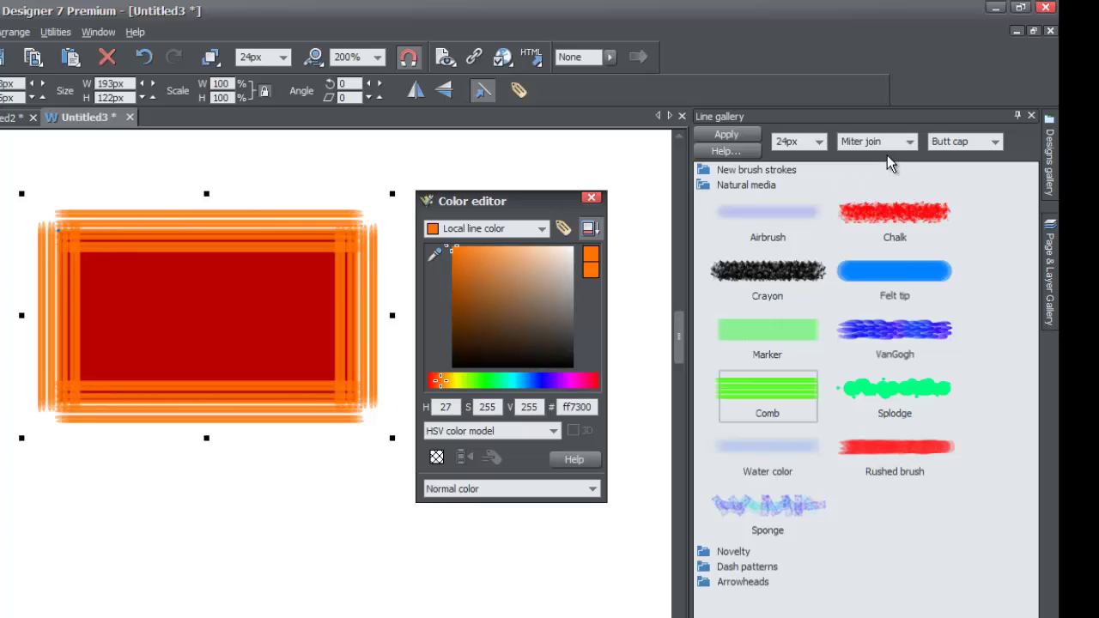
# Compare the Round and Square cap styles on the Comb outline and return it to Butt cap
pyautogui.click(993, 143)
pyautogui.click(973, 166)
pyautogui.click(992, 146)
pyautogui.click(975, 176)
pyautogui.click(996, 144)
pyautogui.click(971, 156)
# Recolor the Comb outline light blue 00cfff, try line widths of 4px and 32px, and set the width to 8px
pyautogui.moveTo(473, 386); pyautogui.dragTo(519, 379)
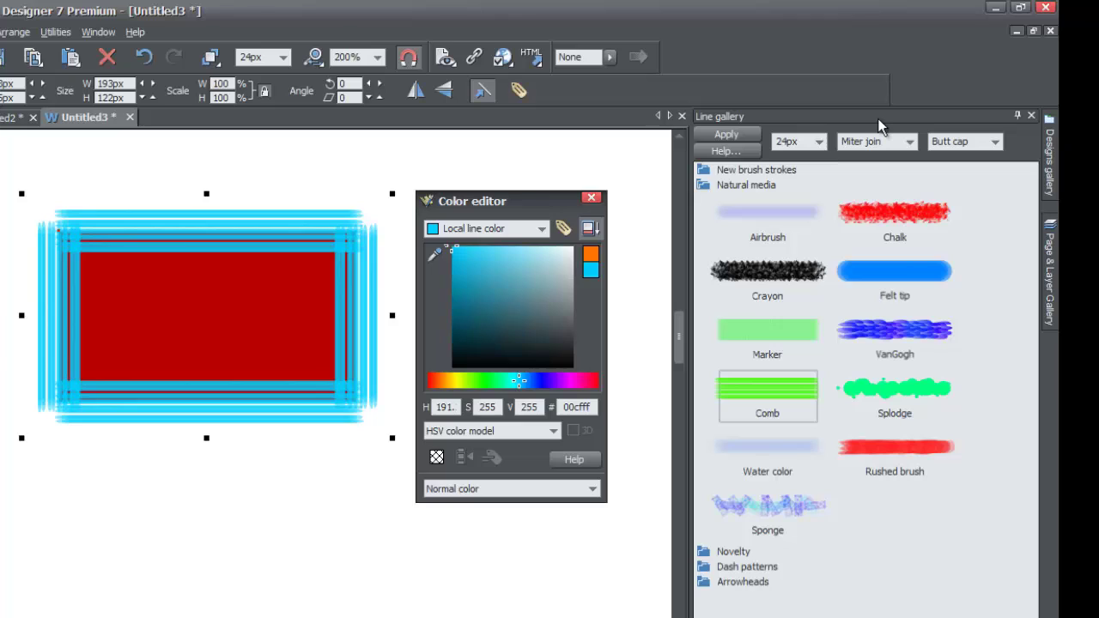
pyautogui.click(820, 143)
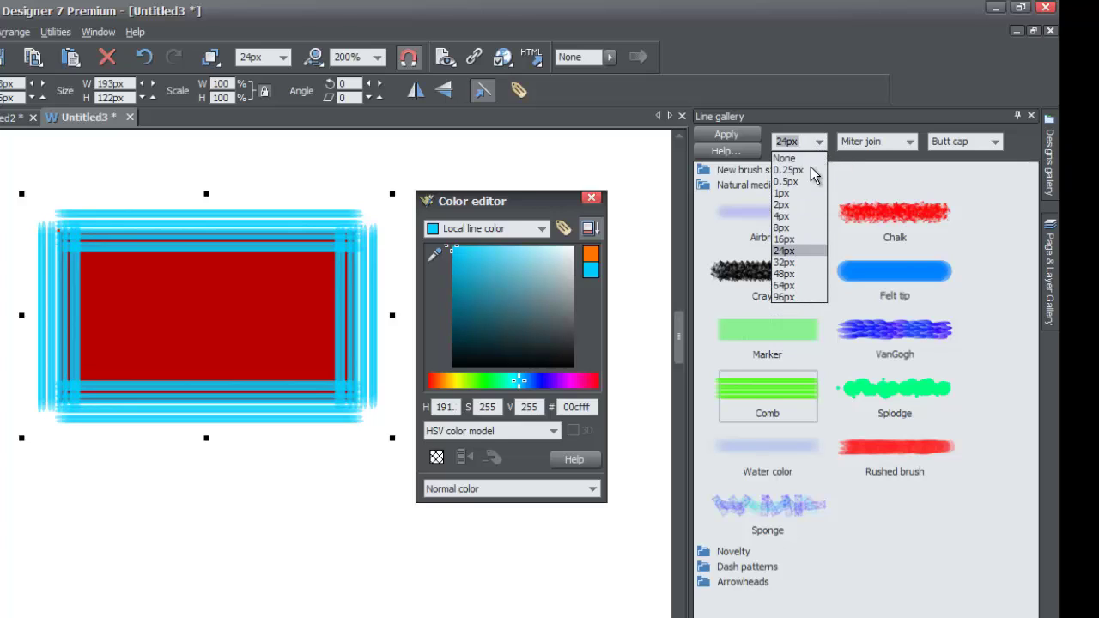
pyautogui.click(796, 216)
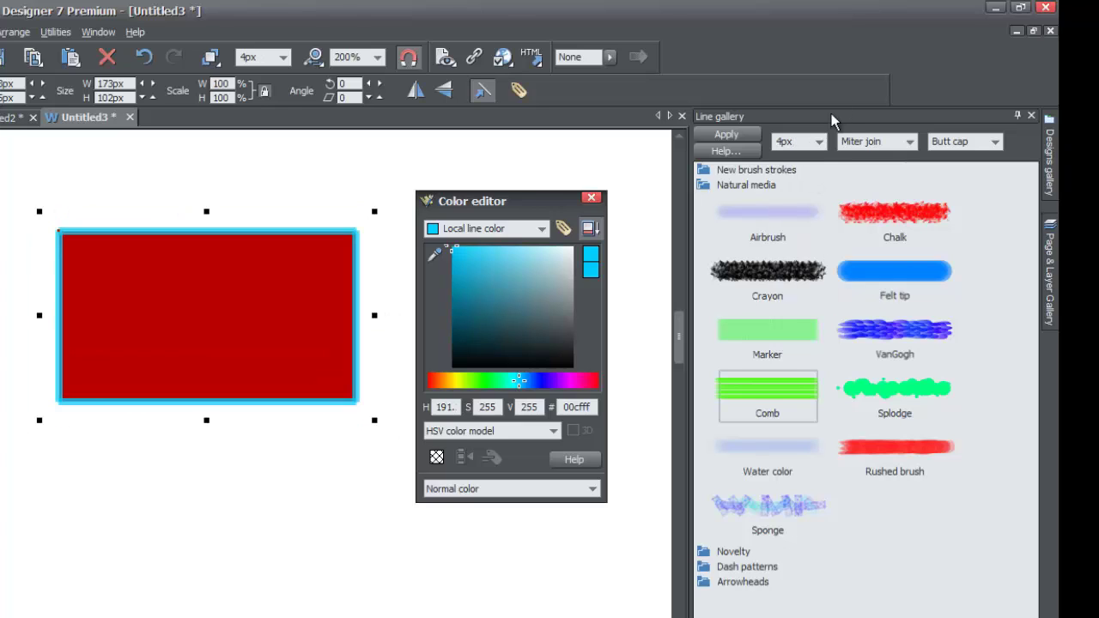
pyautogui.click(819, 142)
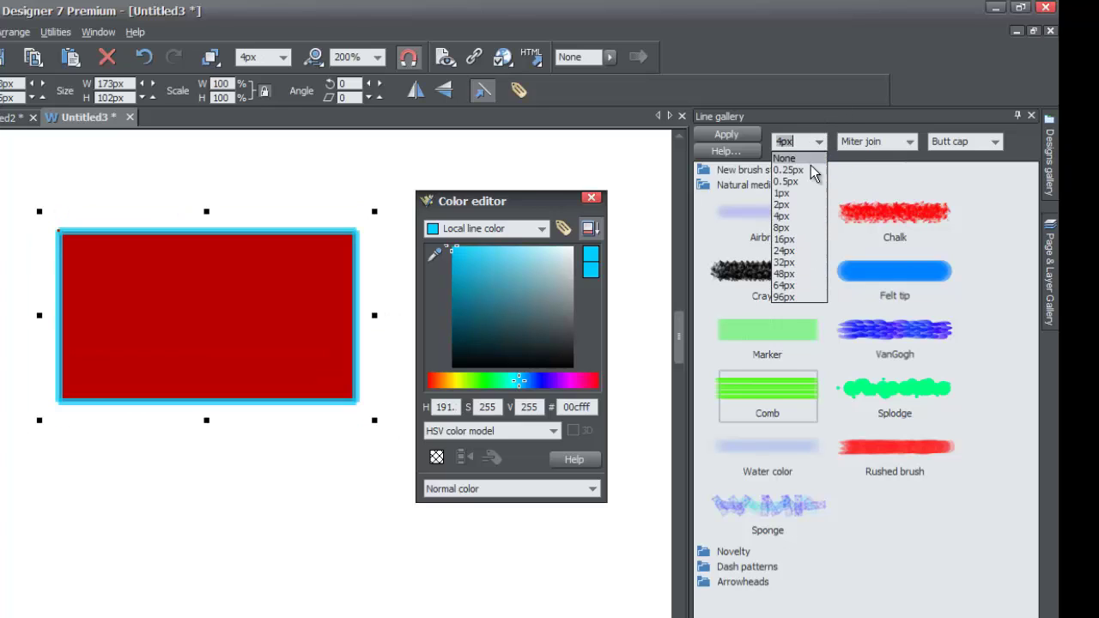
pyautogui.click(788, 262)
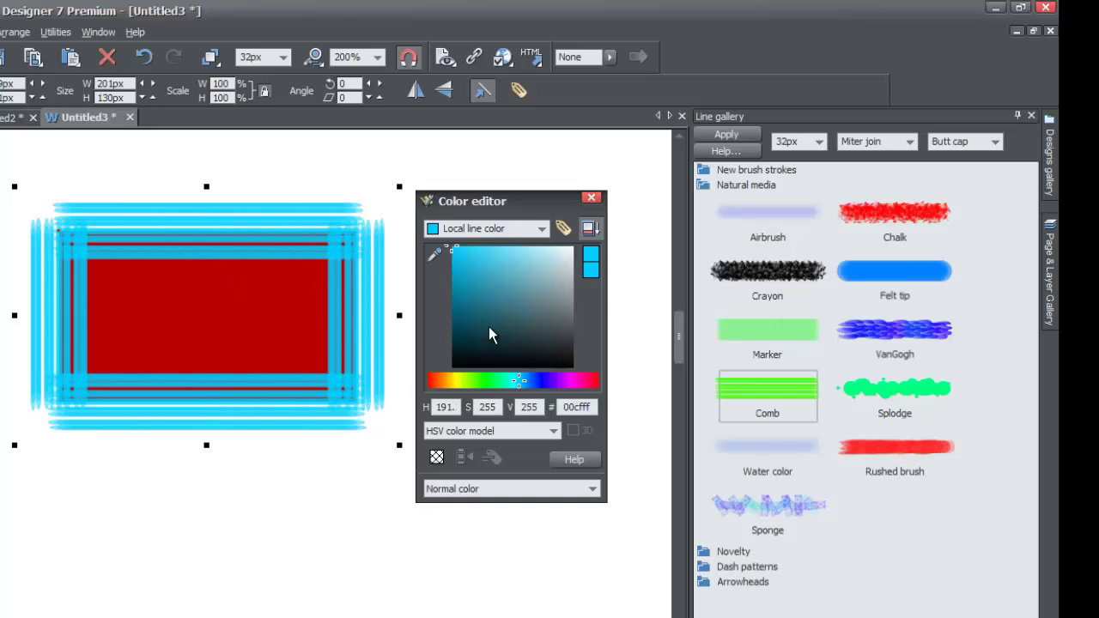
pyautogui.click(818, 142)
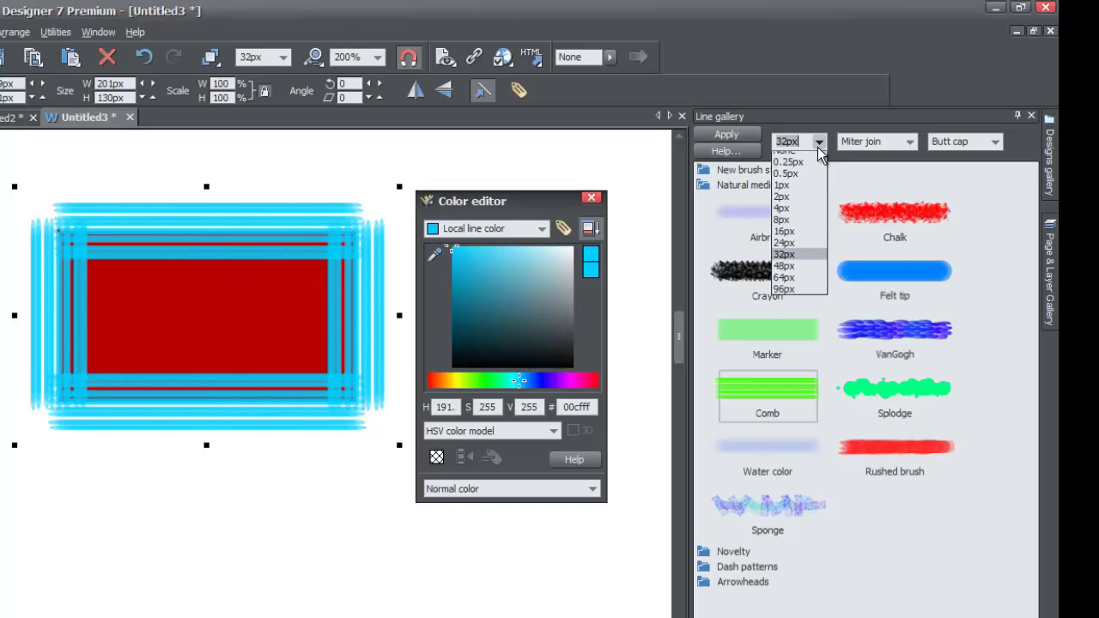
pyautogui.click(787, 216)
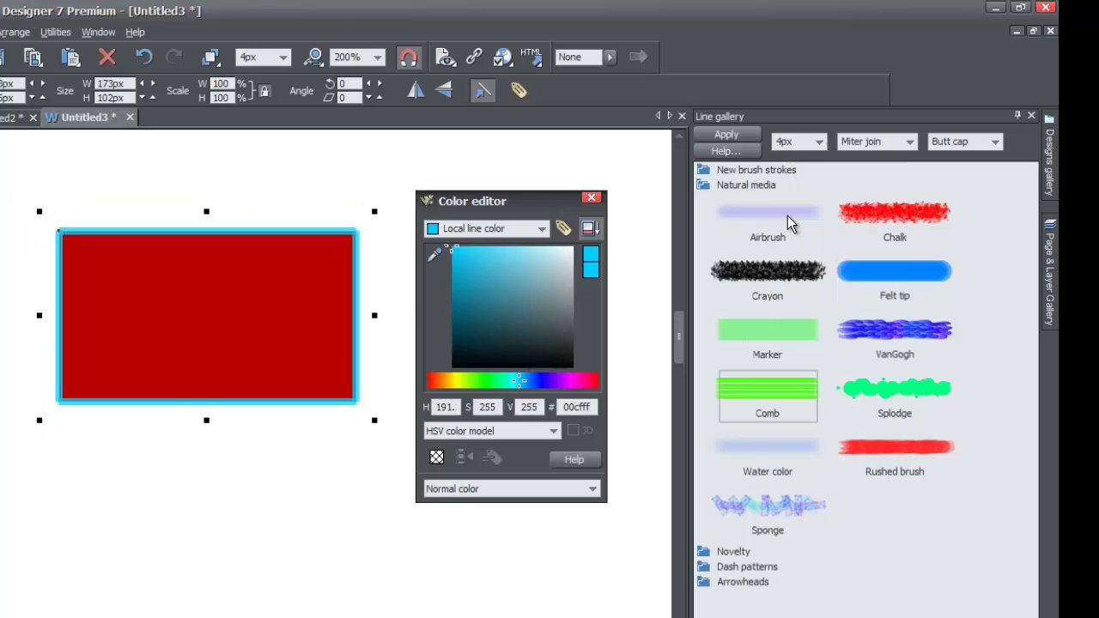
pyautogui.click(819, 143)
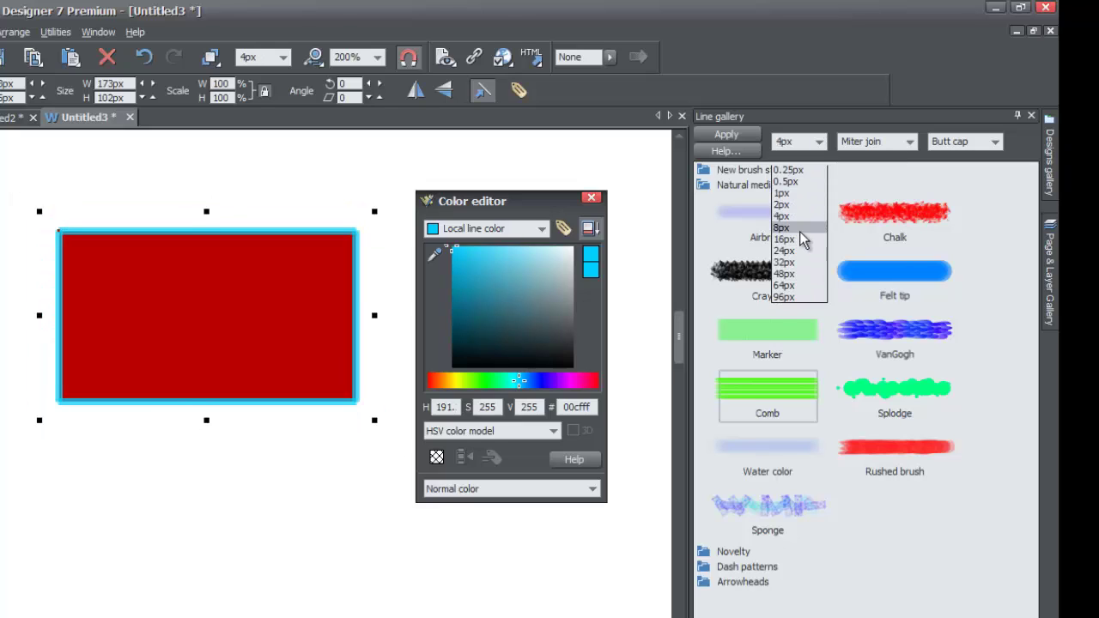
pyautogui.click(799, 231)
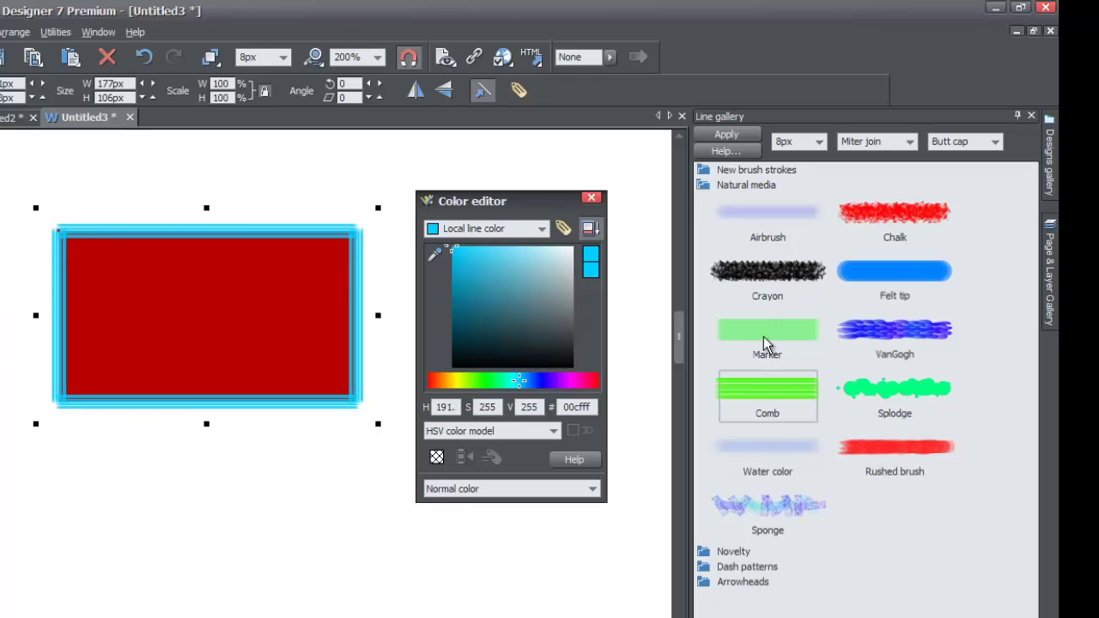
# Replace the Comb outline with the Default stroke from the New brush strokes group
pyautogui.click(704, 186)
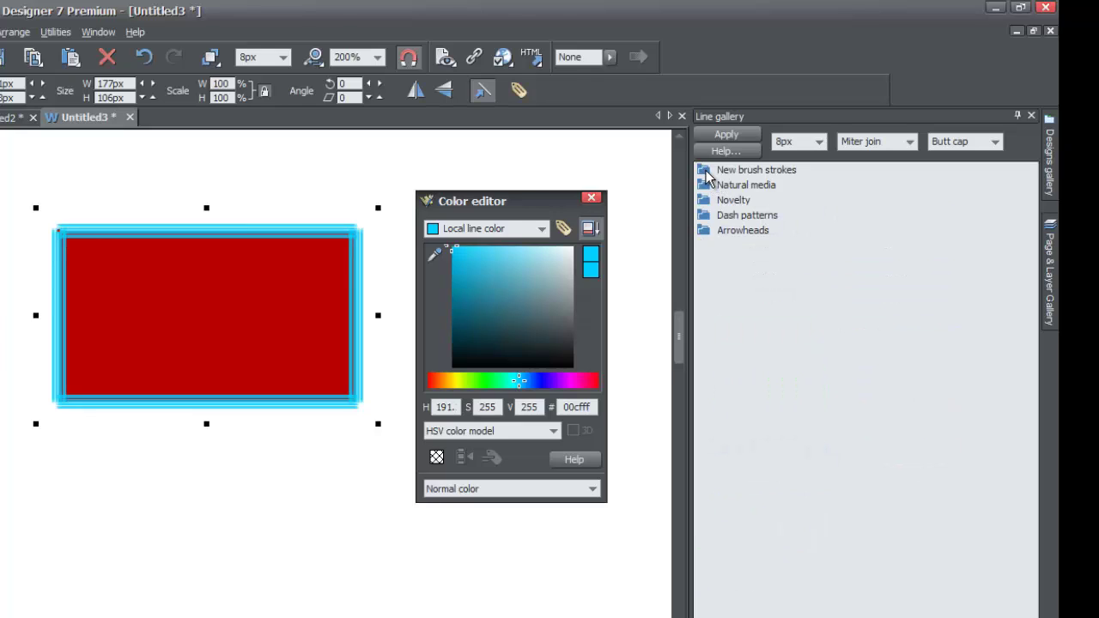
pyautogui.click(704, 171)
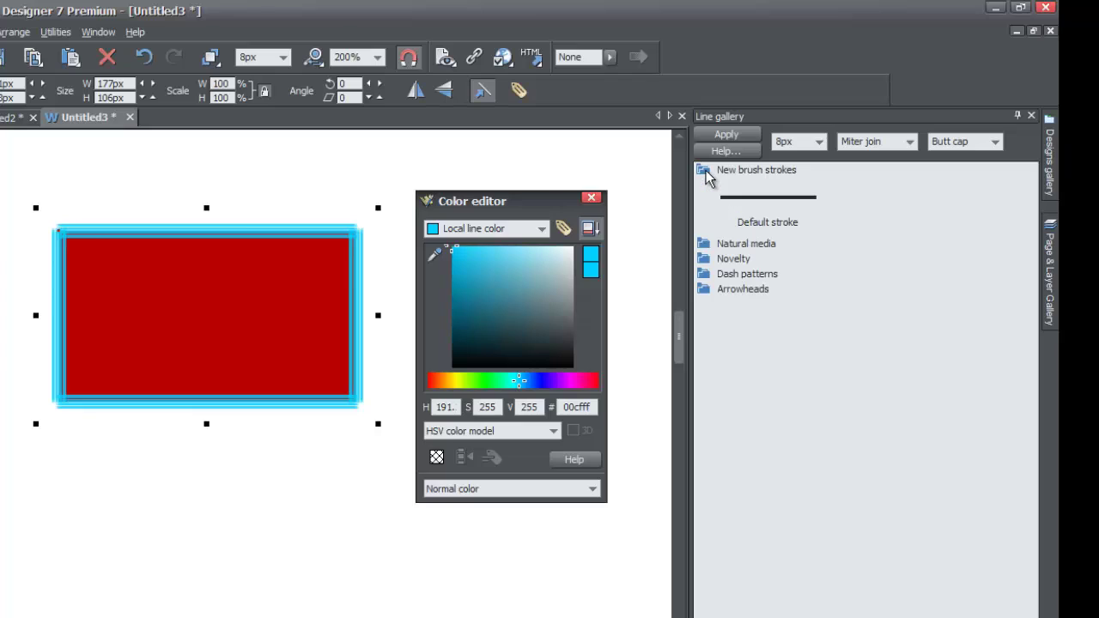
pyautogui.doubleClick(796, 198)
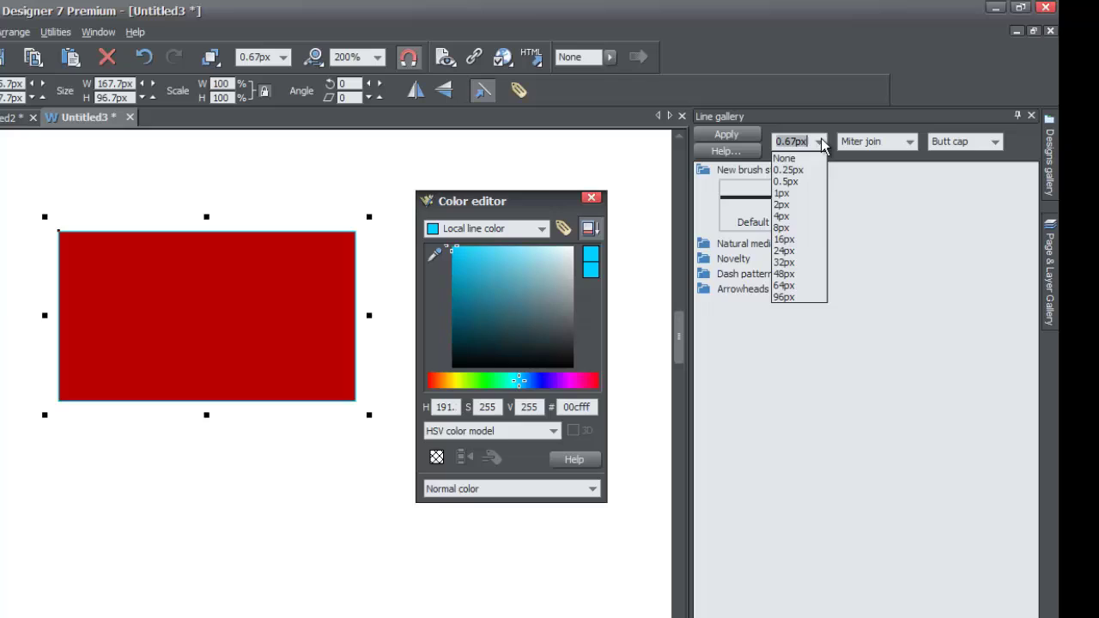
# Set the rectangle's outline width to 16px and apply the Marker brush from the Natural media group to it
pyautogui.click(788, 238)
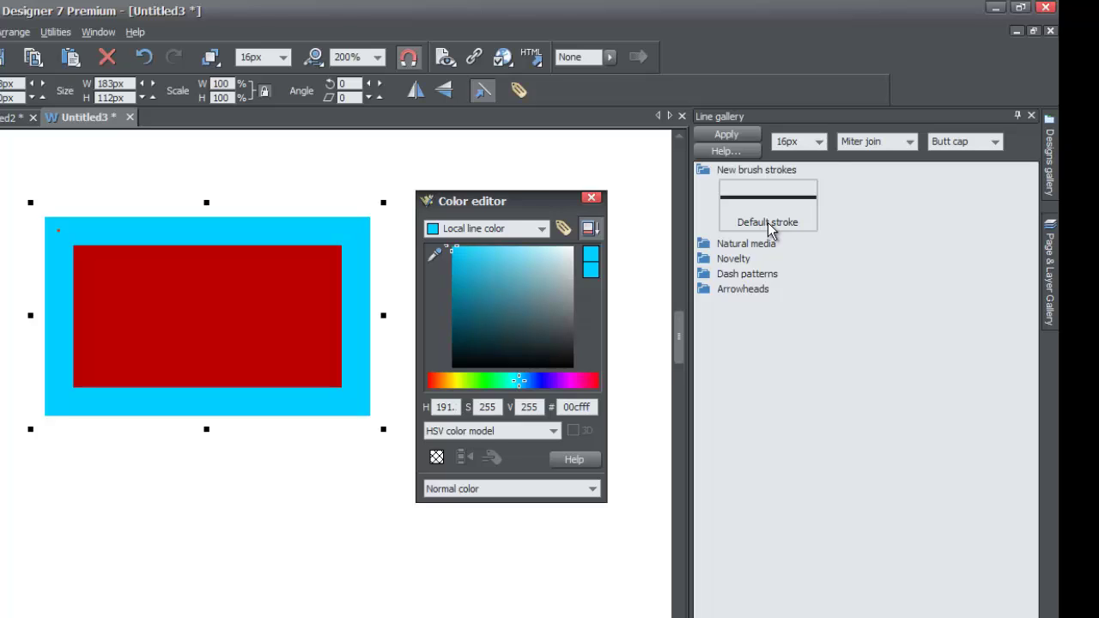
pyautogui.click(707, 171)
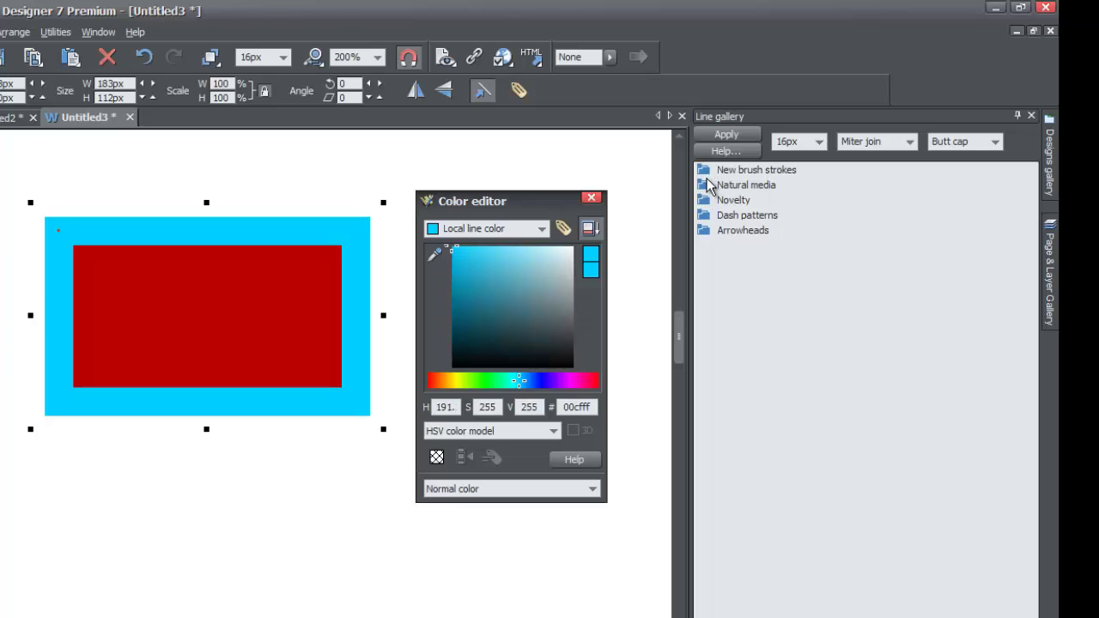
pyautogui.click(704, 186)
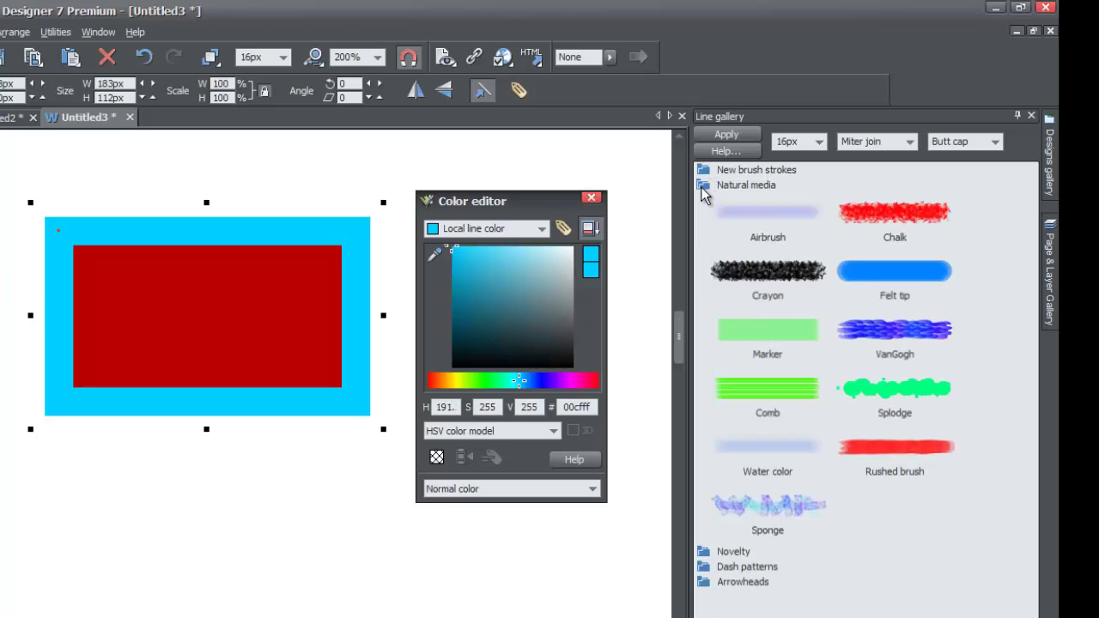
pyautogui.click(765, 213)
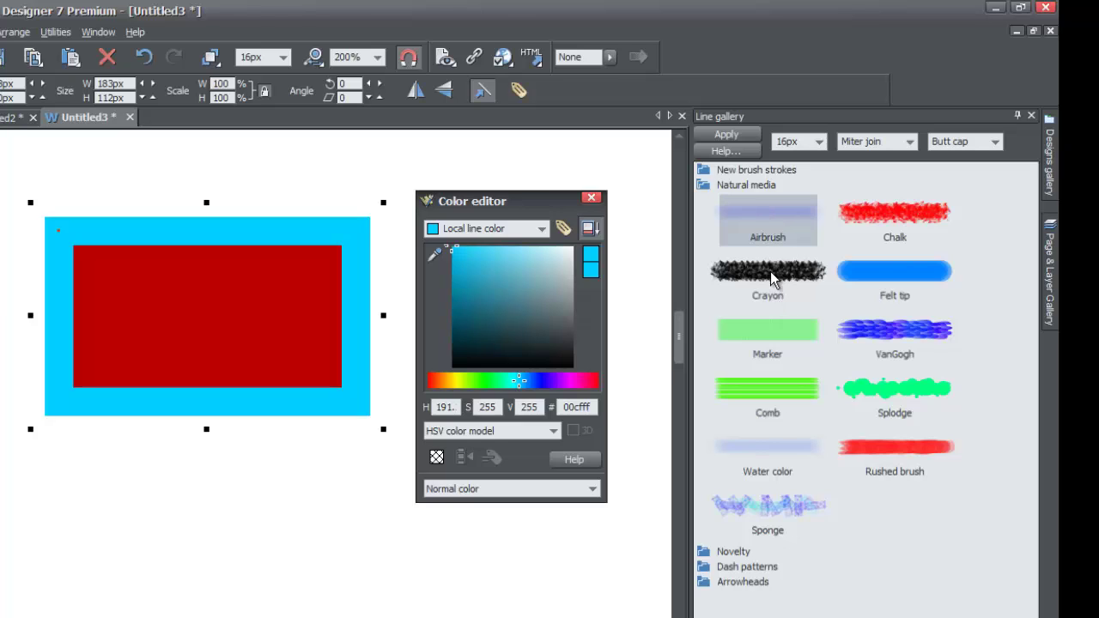
pyautogui.click(771, 339)
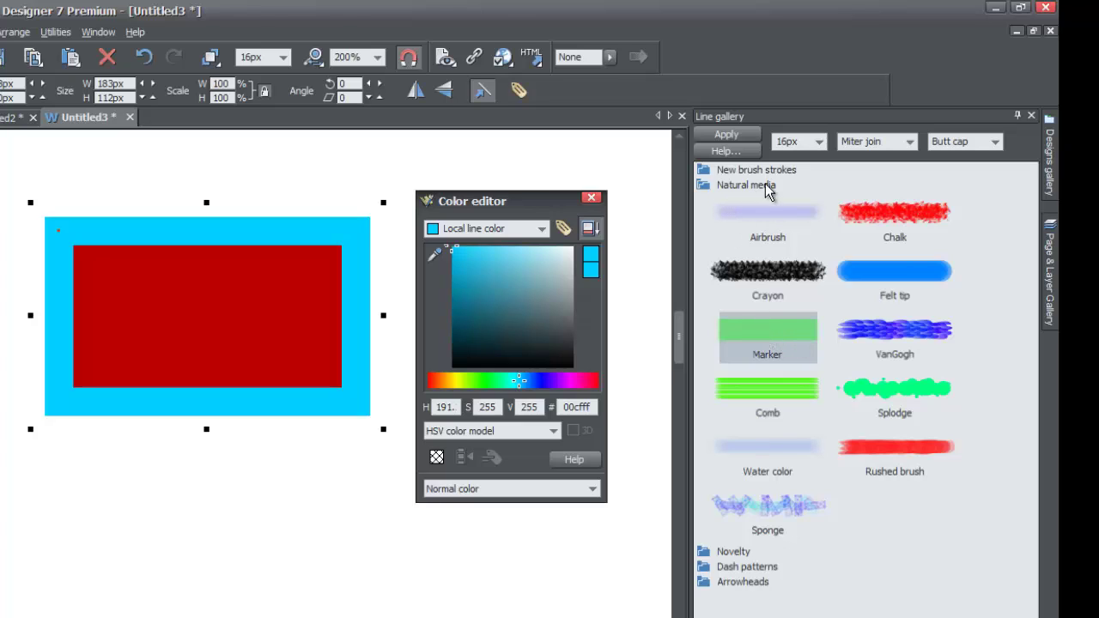
pyautogui.click(728, 136)
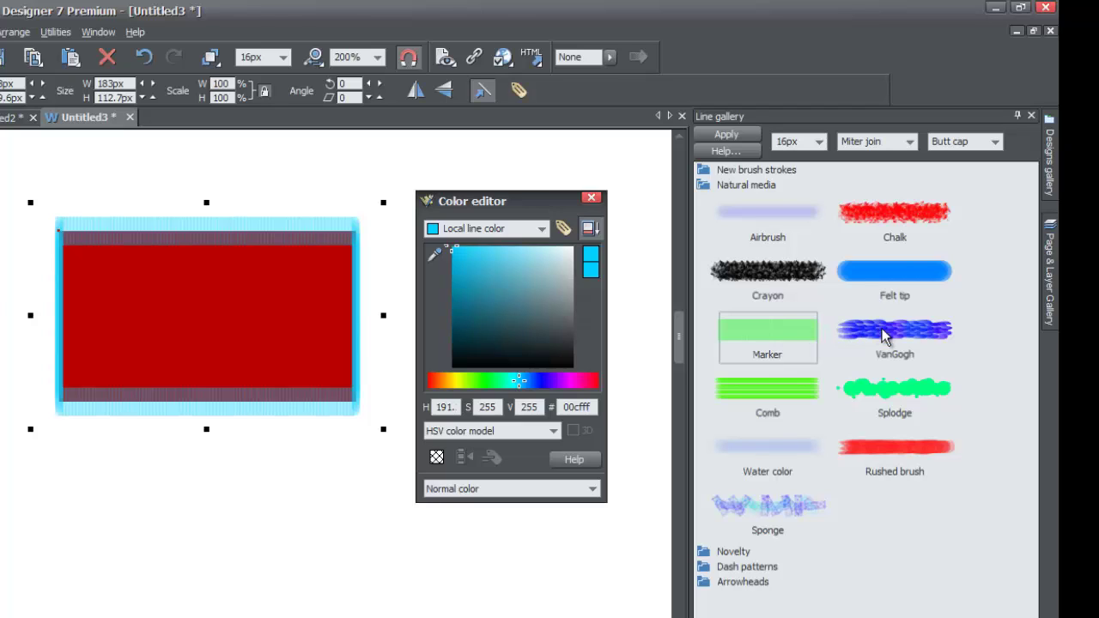
# Replace the Marker outline with the Splodge brush and collapse the Natural media group
pyautogui.click(878, 397)
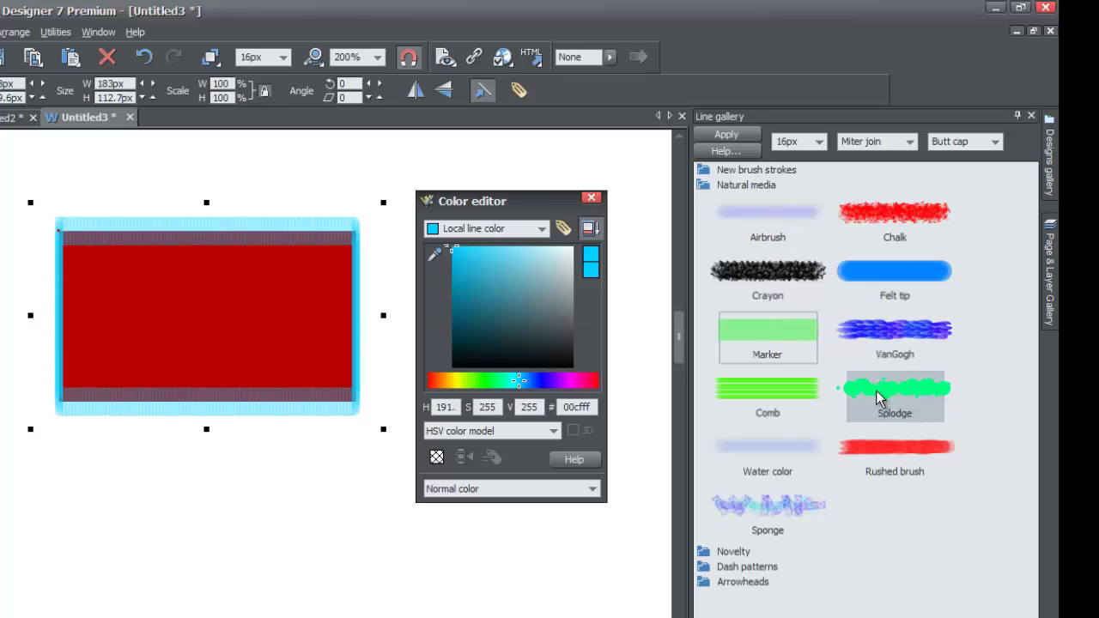
pyautogui.click(734, 137)
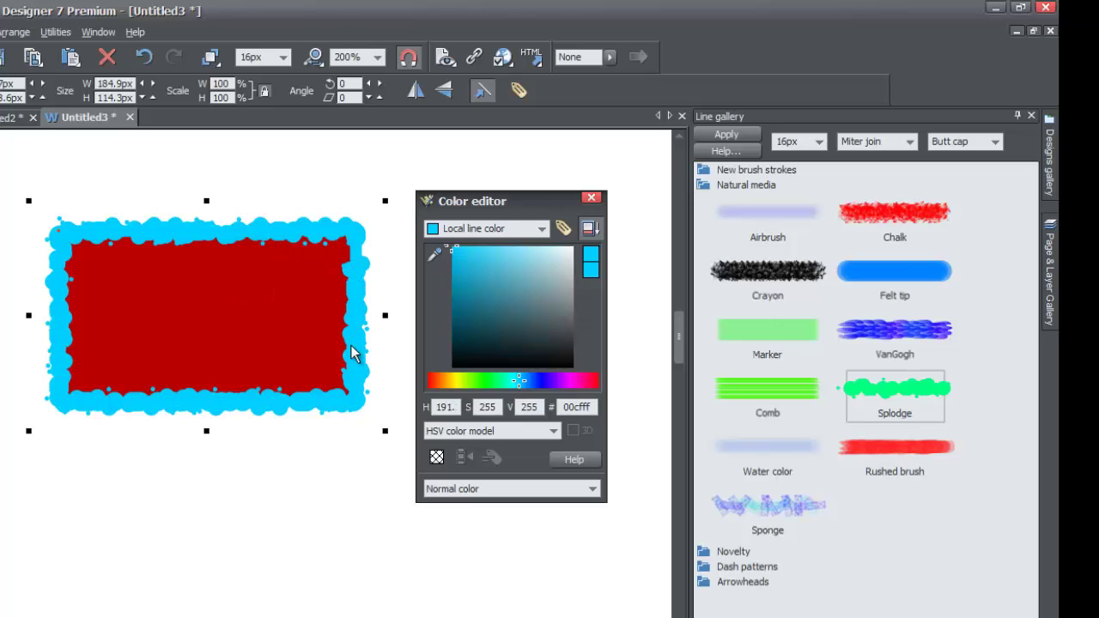
pyautogui.click(708, 188)
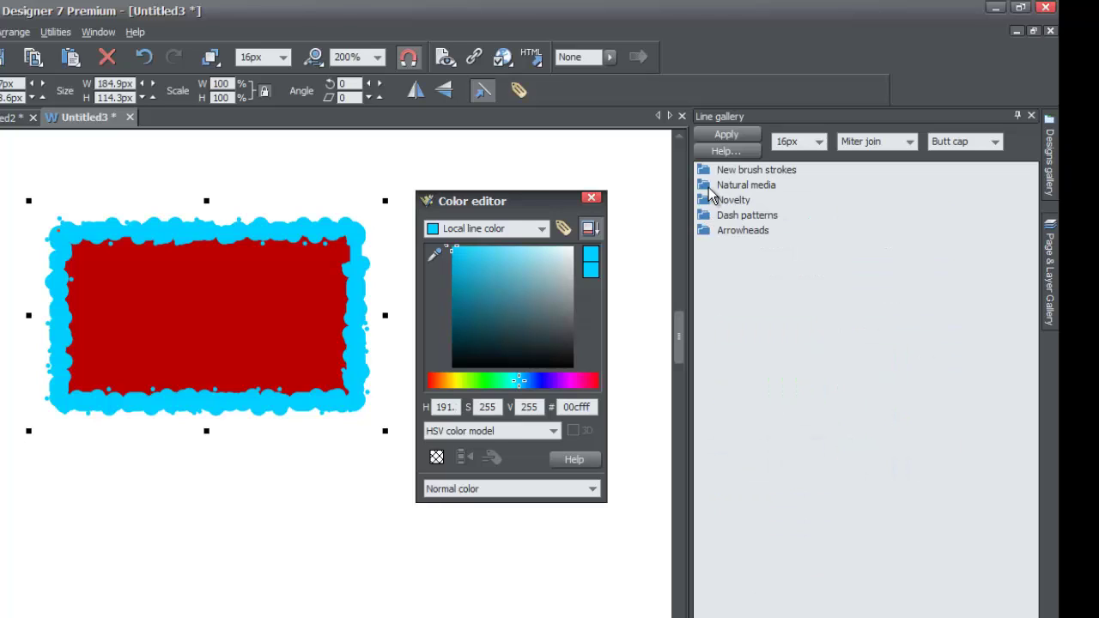